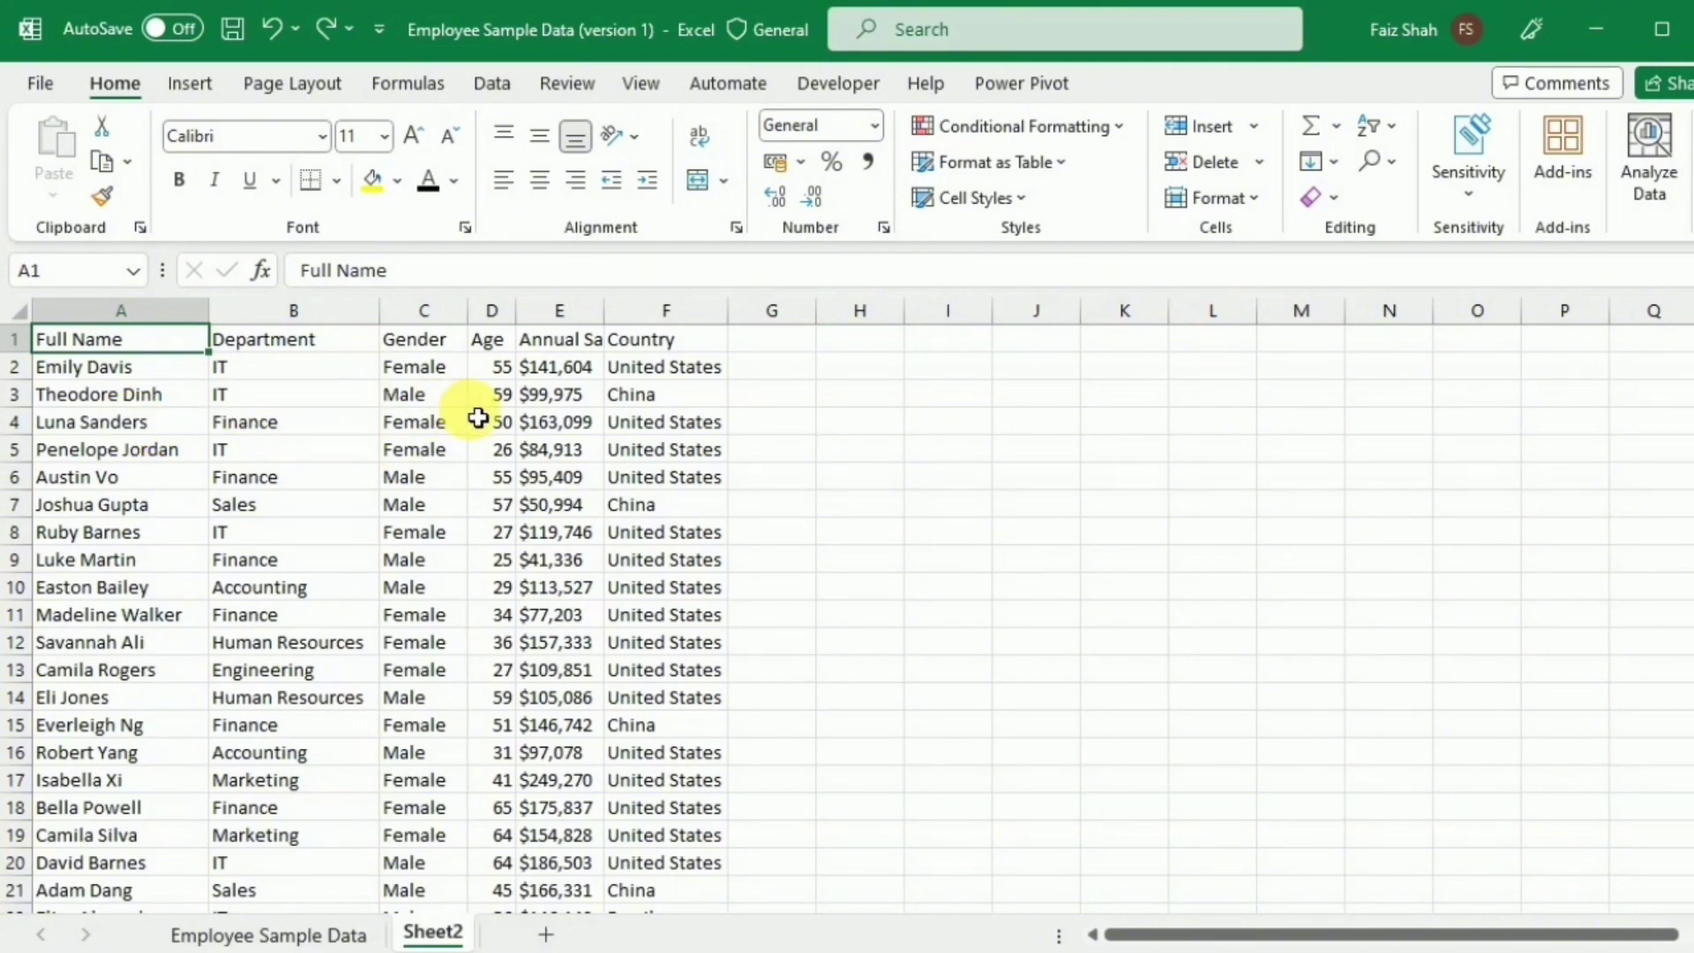
# Step: Convert A1:F1001 into a table with headers and apply a green banded table style
pyautogui.scroll(-12, 760, 684)
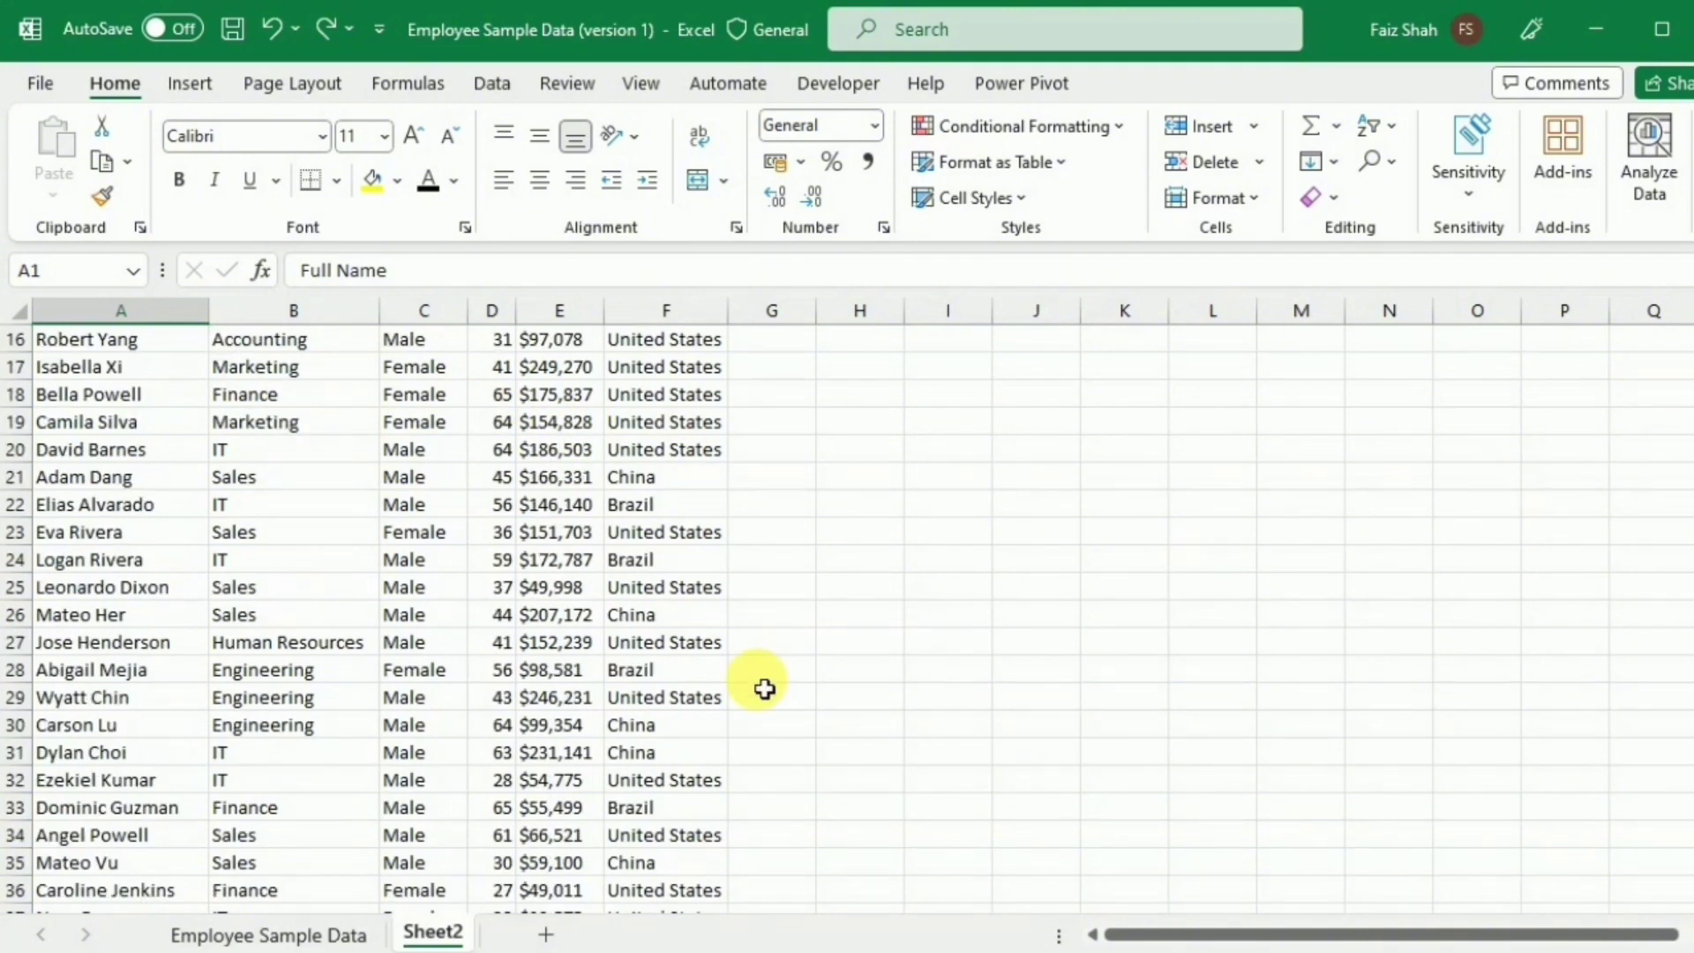
pyautogui.scroll(7, 676, 719)
pyautogui.scroll(5, 670, 713)
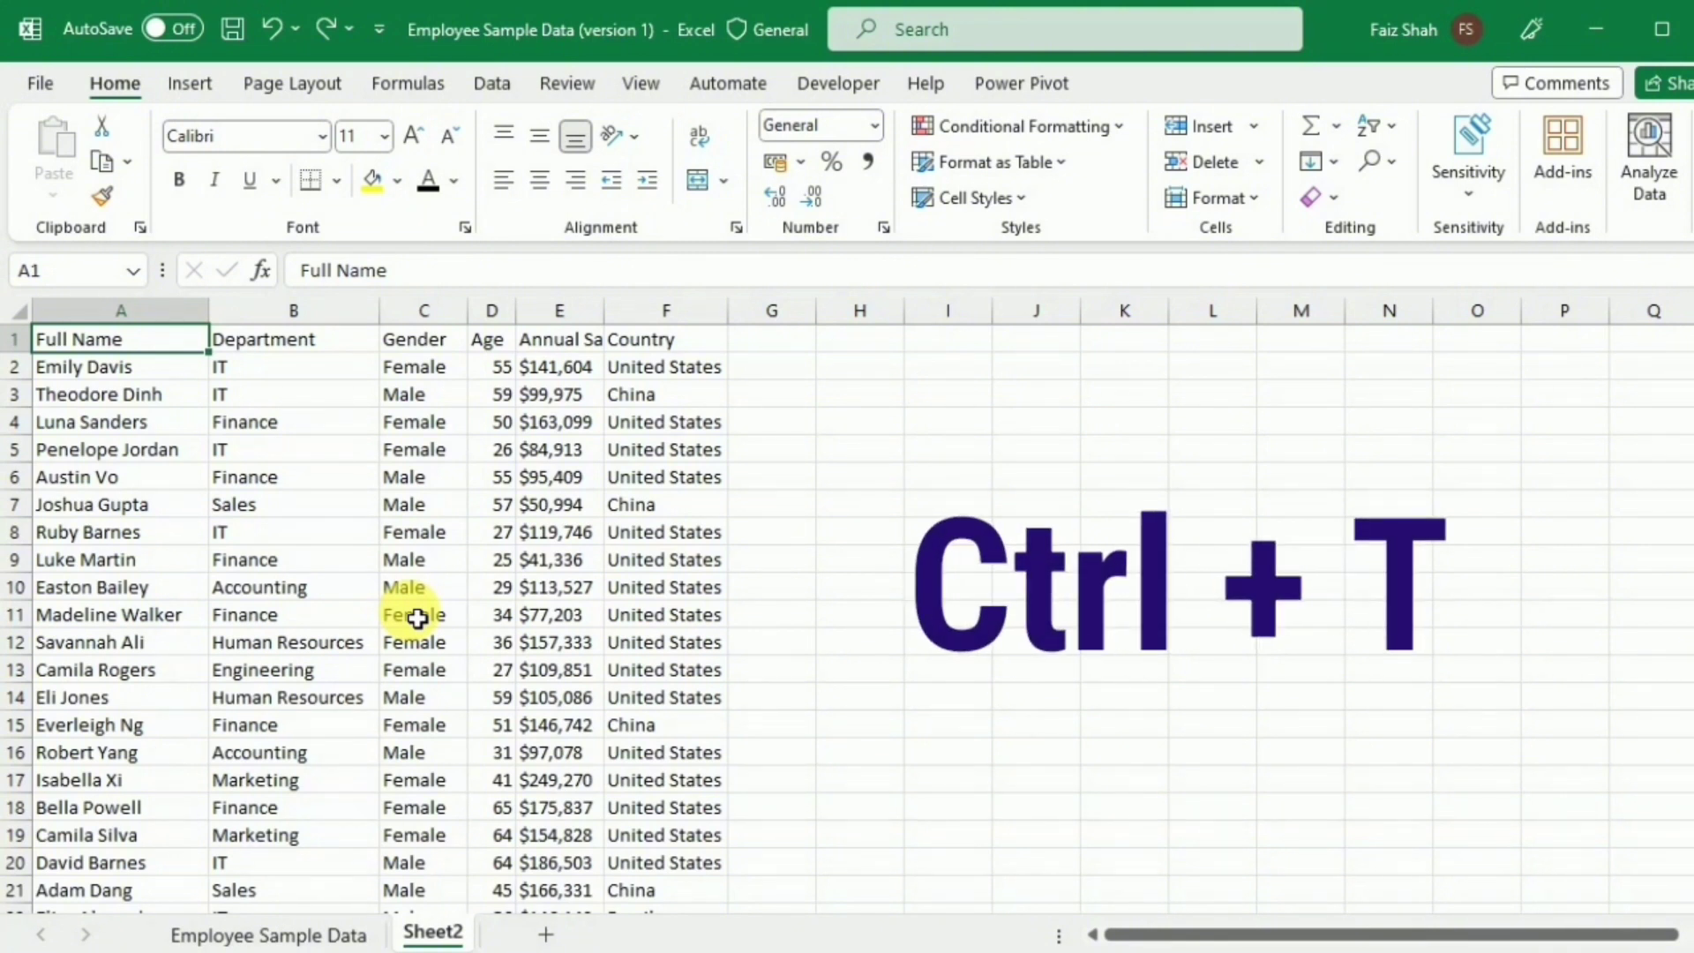
pyautogui.hotkey('ctrl', 't')
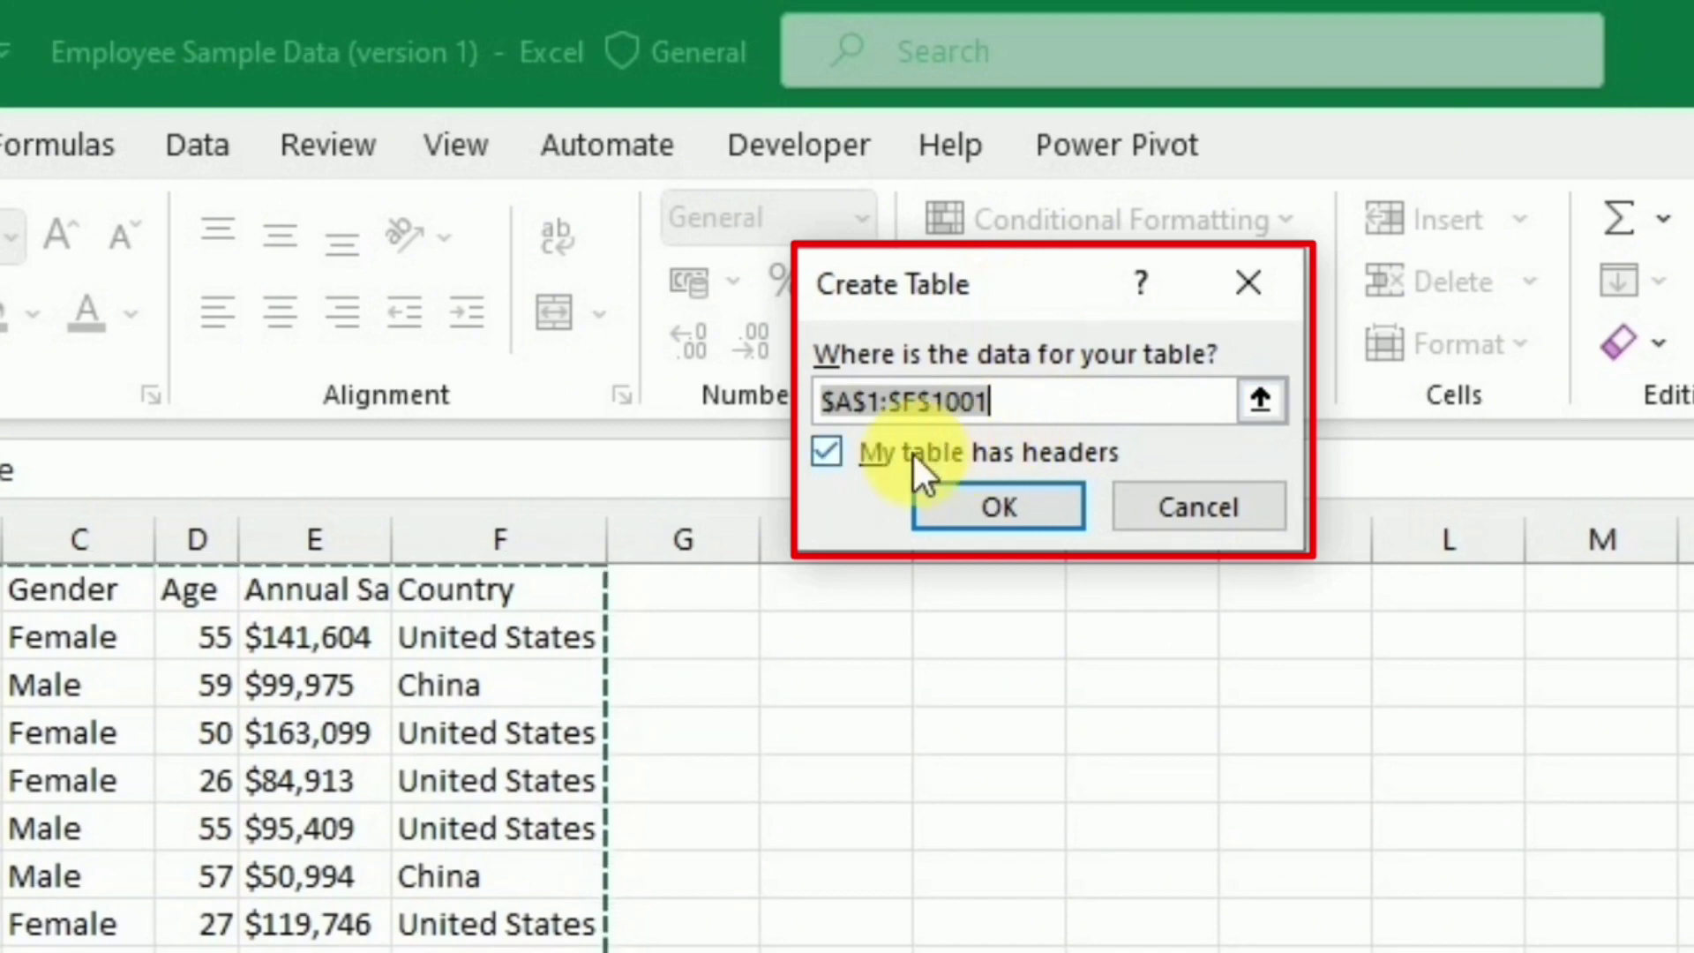
pyautogui.click(957, 504)
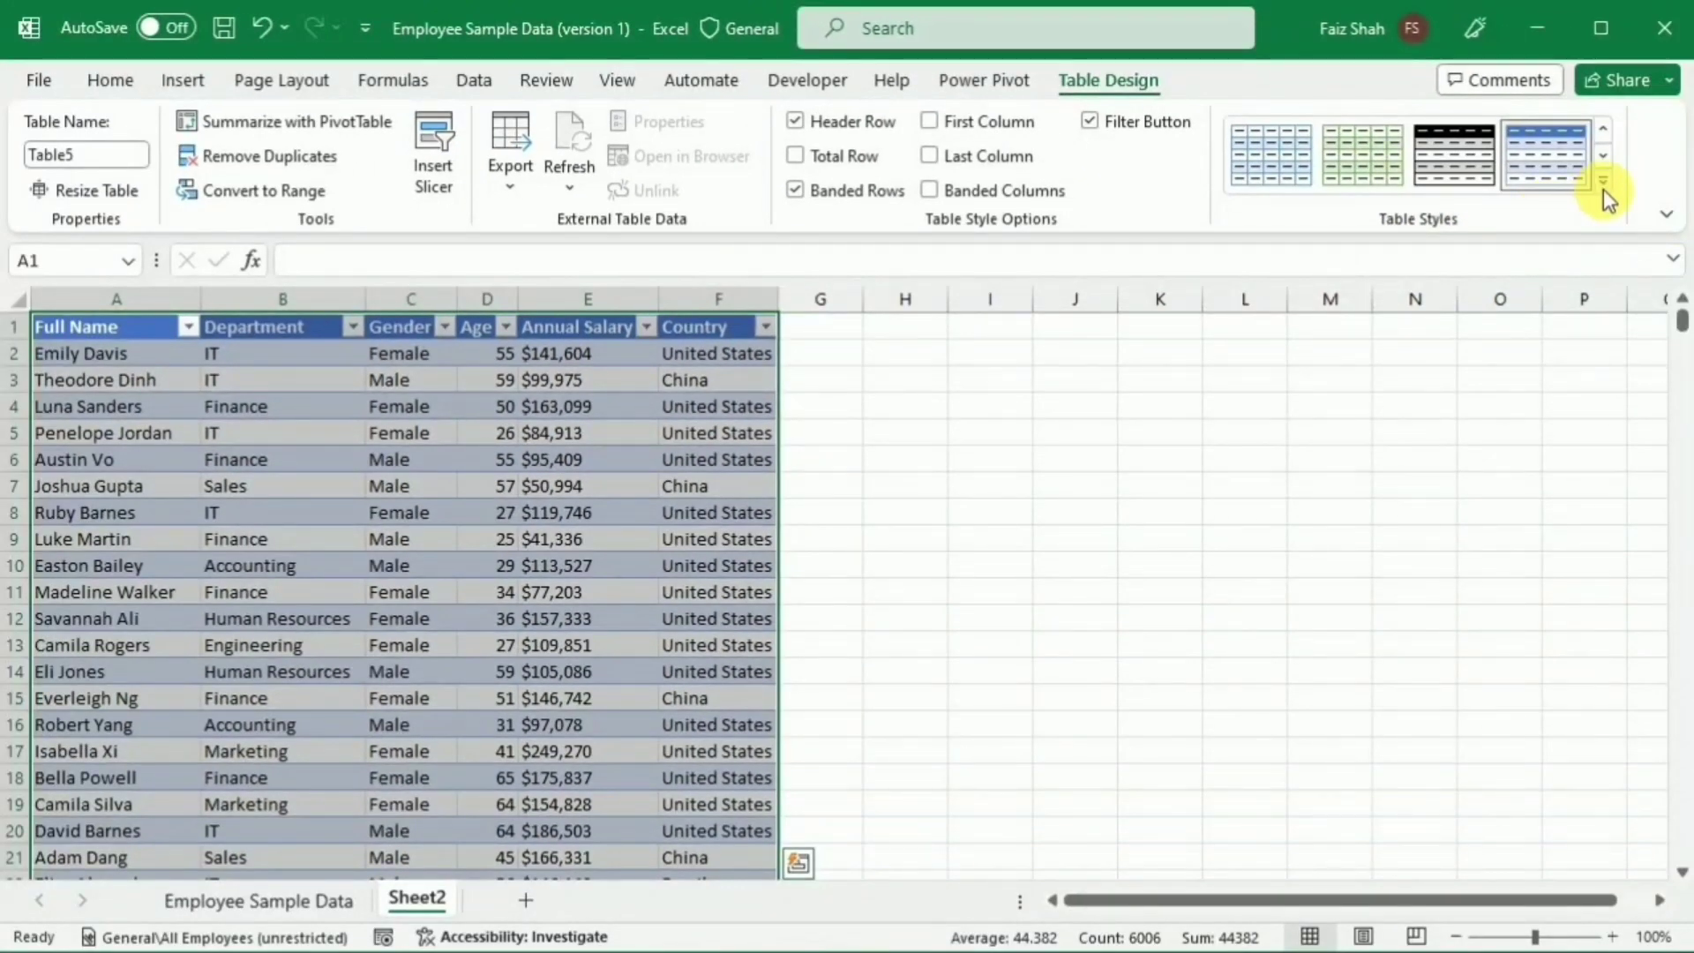
pyautogui.click(1602, 183)
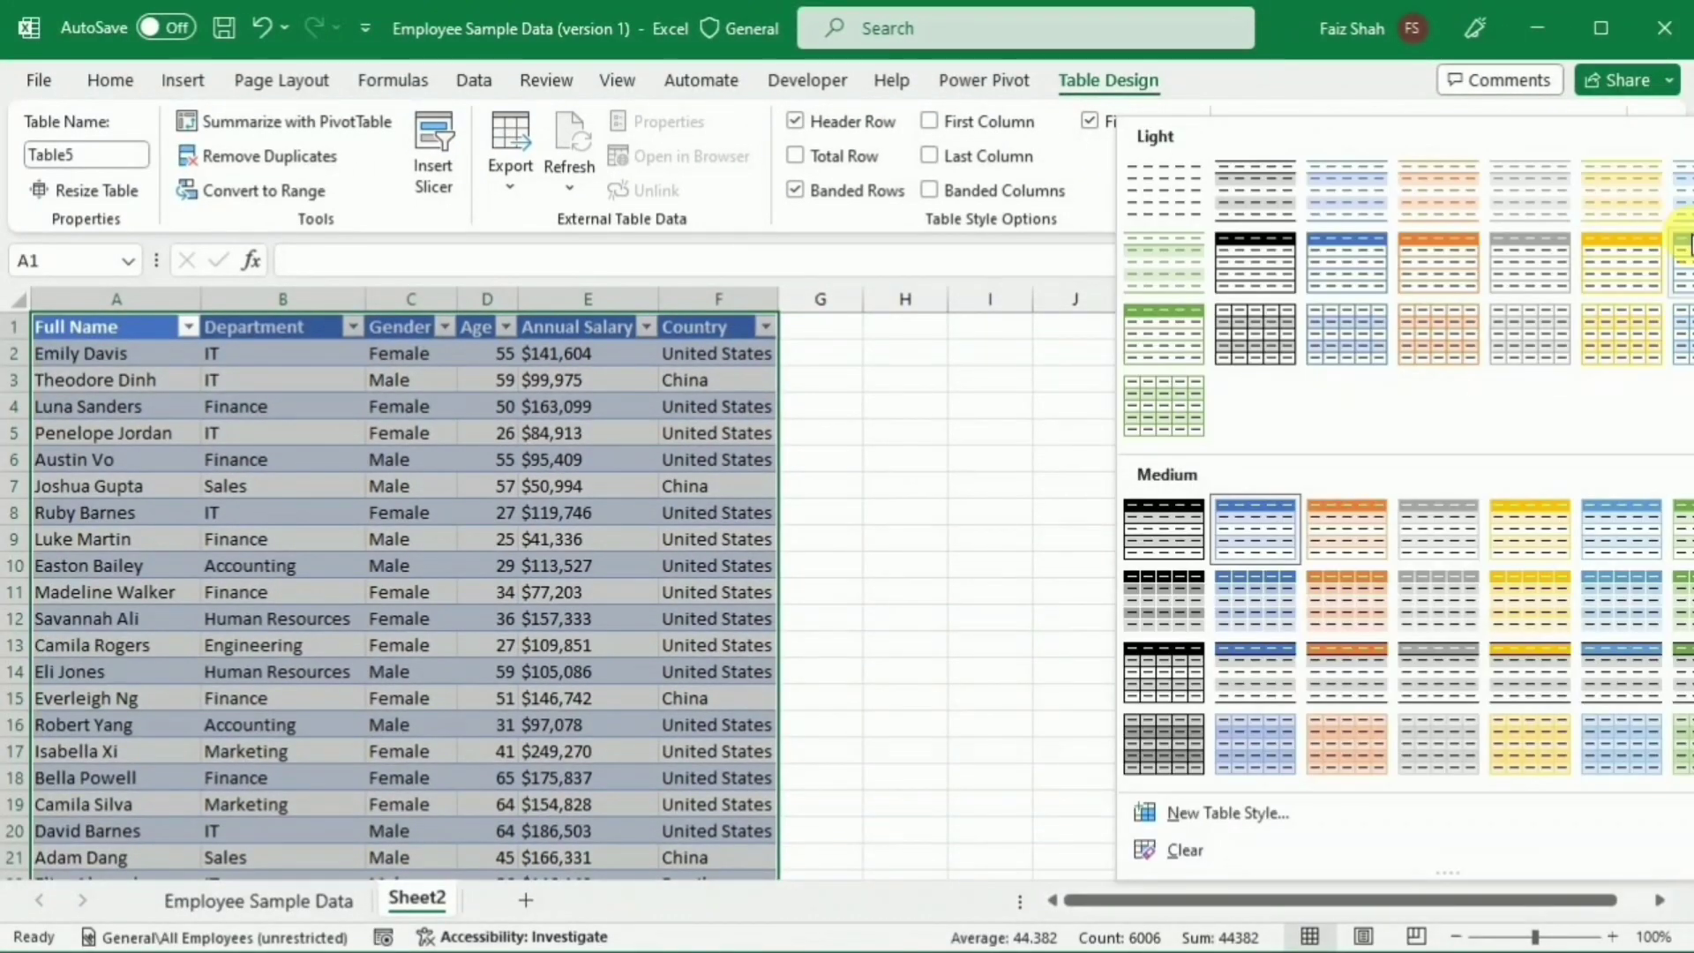
# Step: Copy the table's header row A1:F1
pyautogui.scroll(-2, 1406, 458)
pyautogui.moveTo(75, 326); pyautogui.dragTo(390, 339)
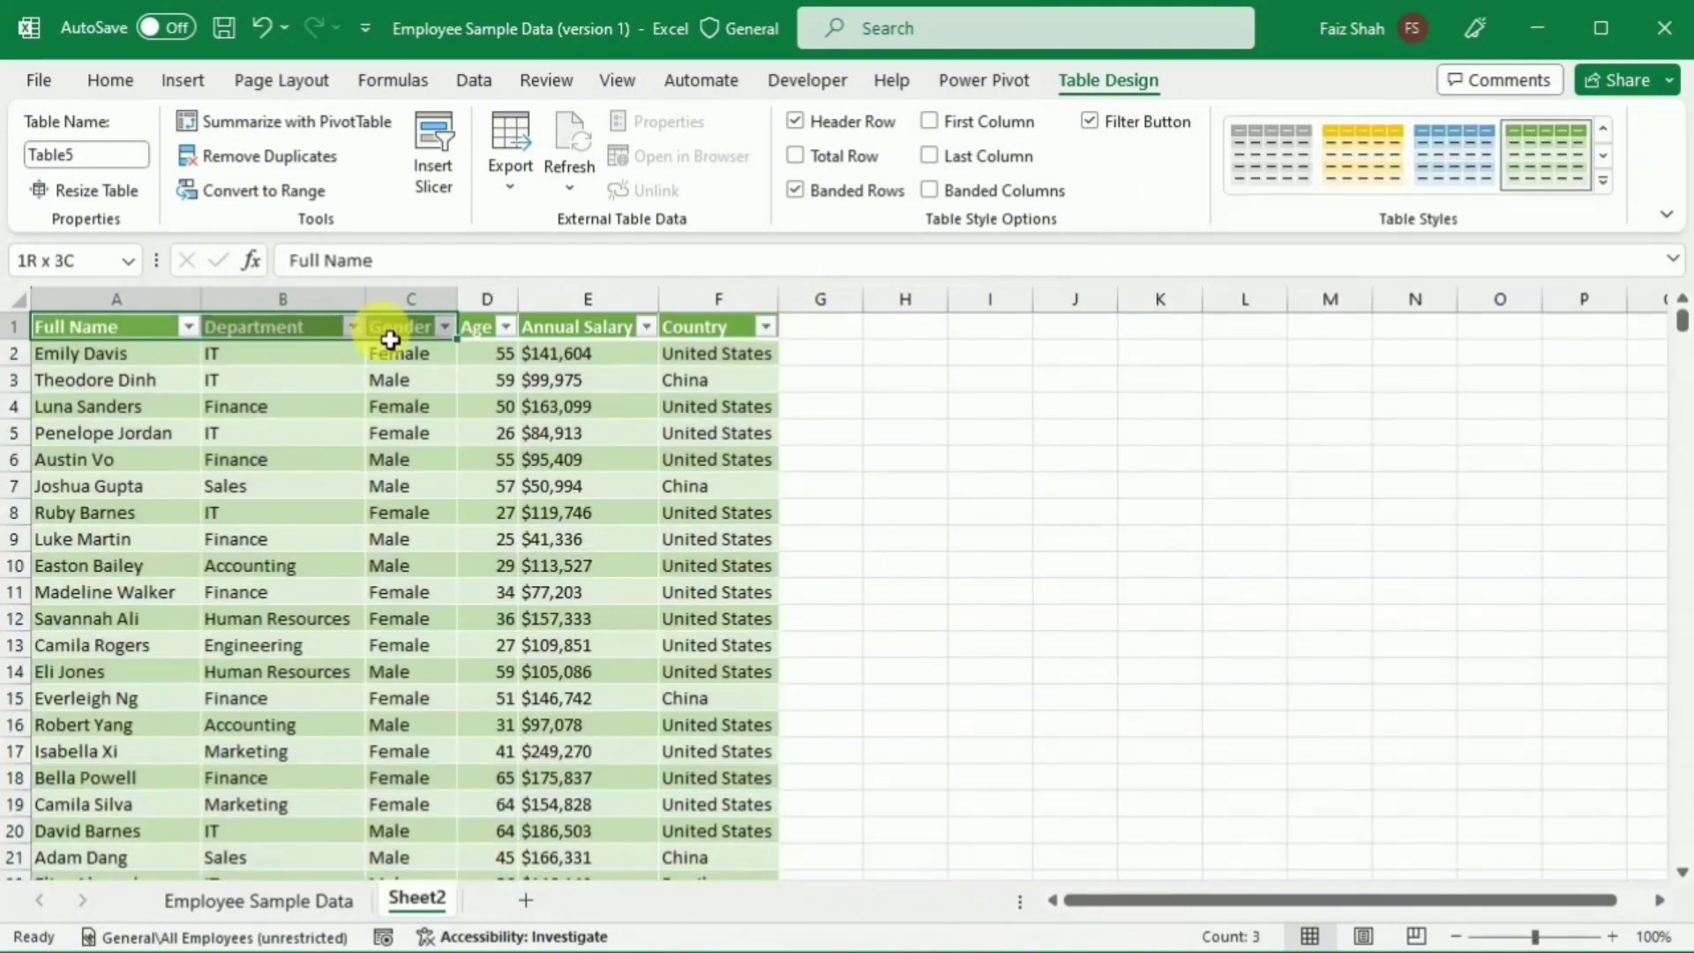
pyautogui.moveTo(599, 346); pyautogui.dragTo(692, 327)
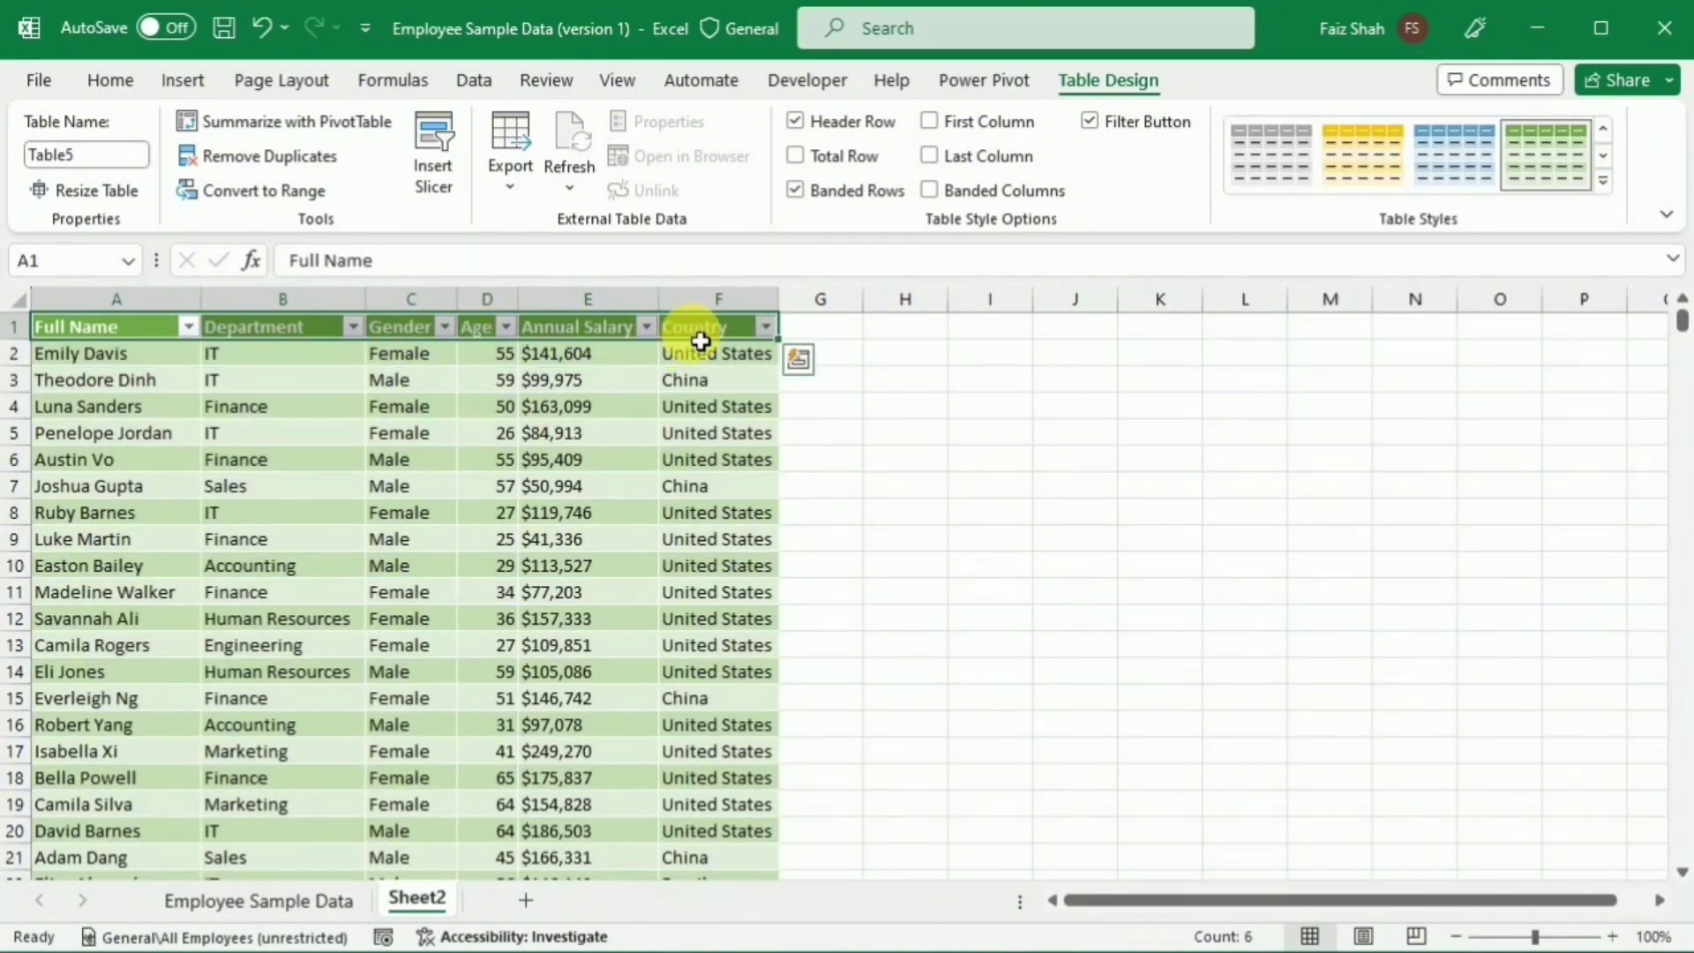
pyautogui.hotkey('ctrl', 'c')
# Step: Paste the copied headers at H8 so they fill H8:M8, and widen column H
pyautogui.click(926, 516)
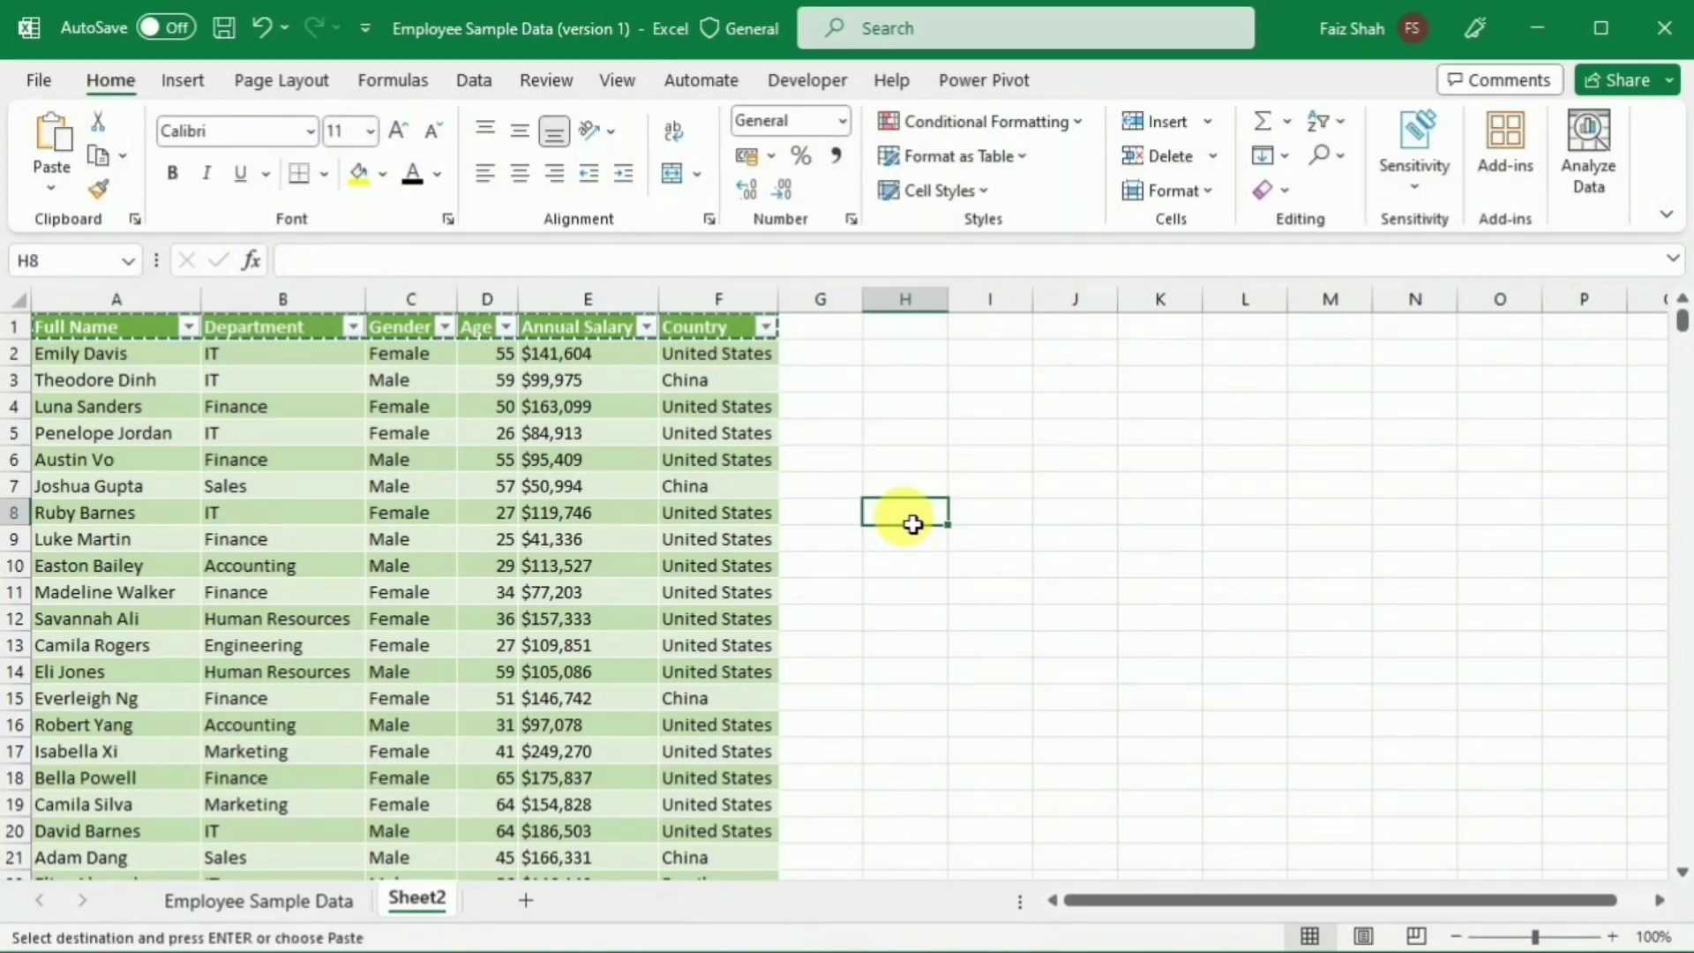
pyautogui.hotkey('ctrl', 'v')
pyautogui.moveTo(951, 310); pyautogui.dragTo(1229, 317)
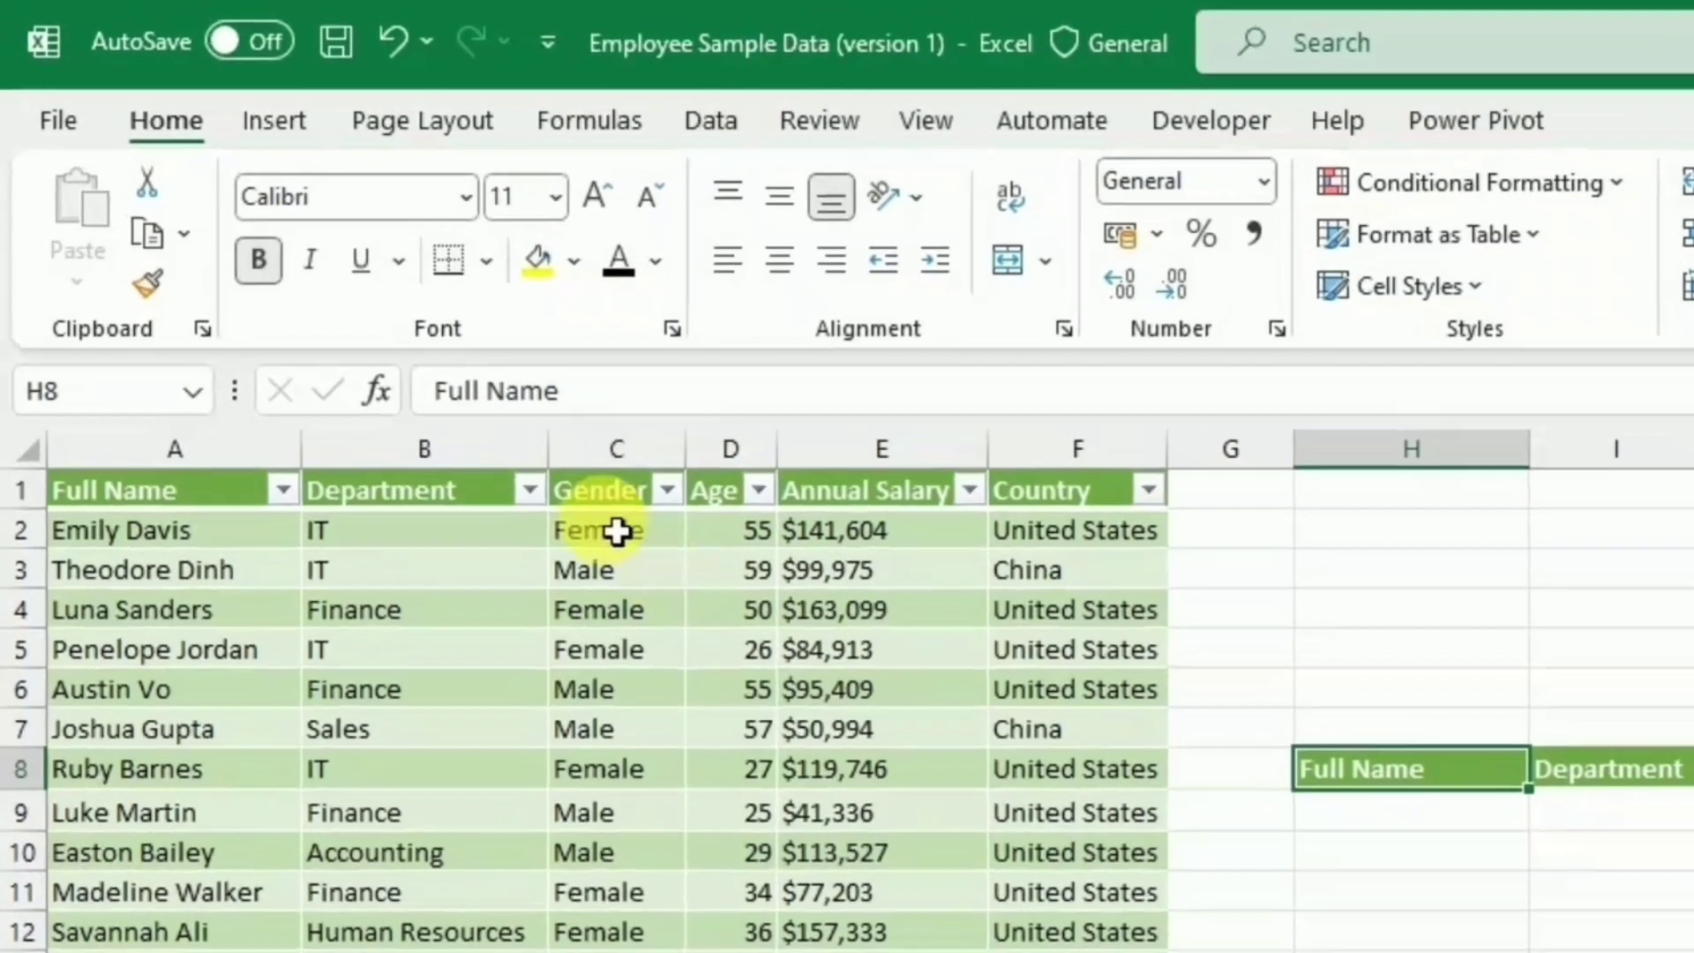
# Step: Draw a rounded rectangle above H8:M8 spanning columns H to M
pyautogui.click(266, 119)
pyautogui.click(485, 270)
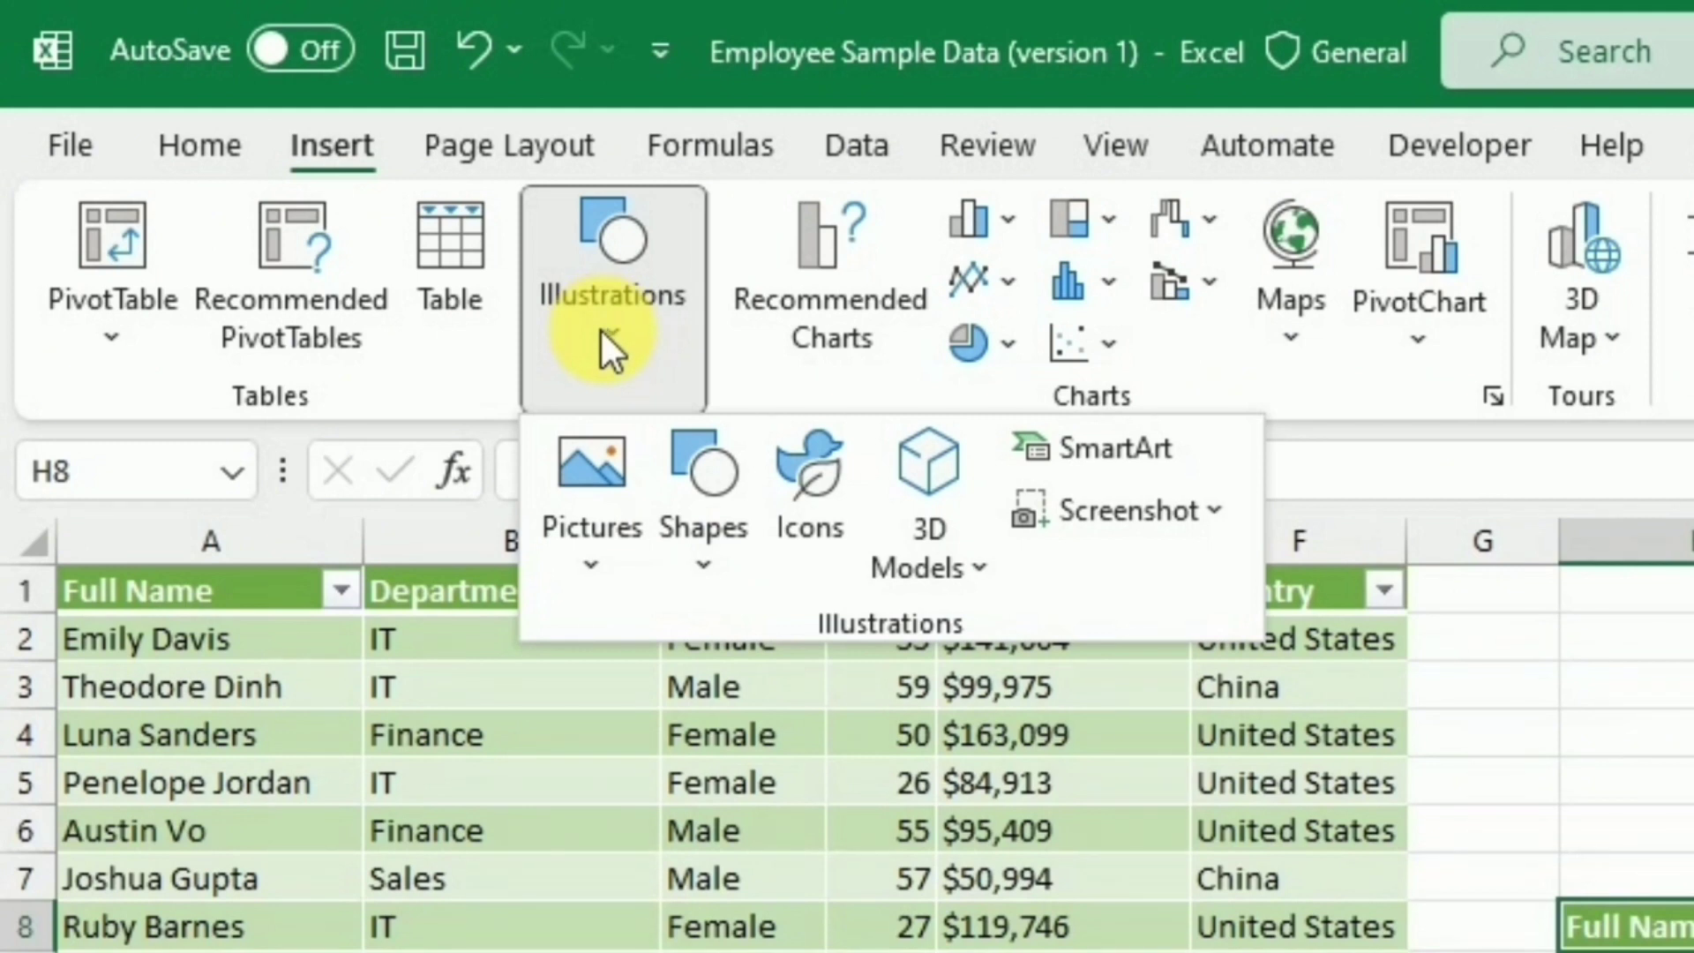
pyautogui.click(691, 549)
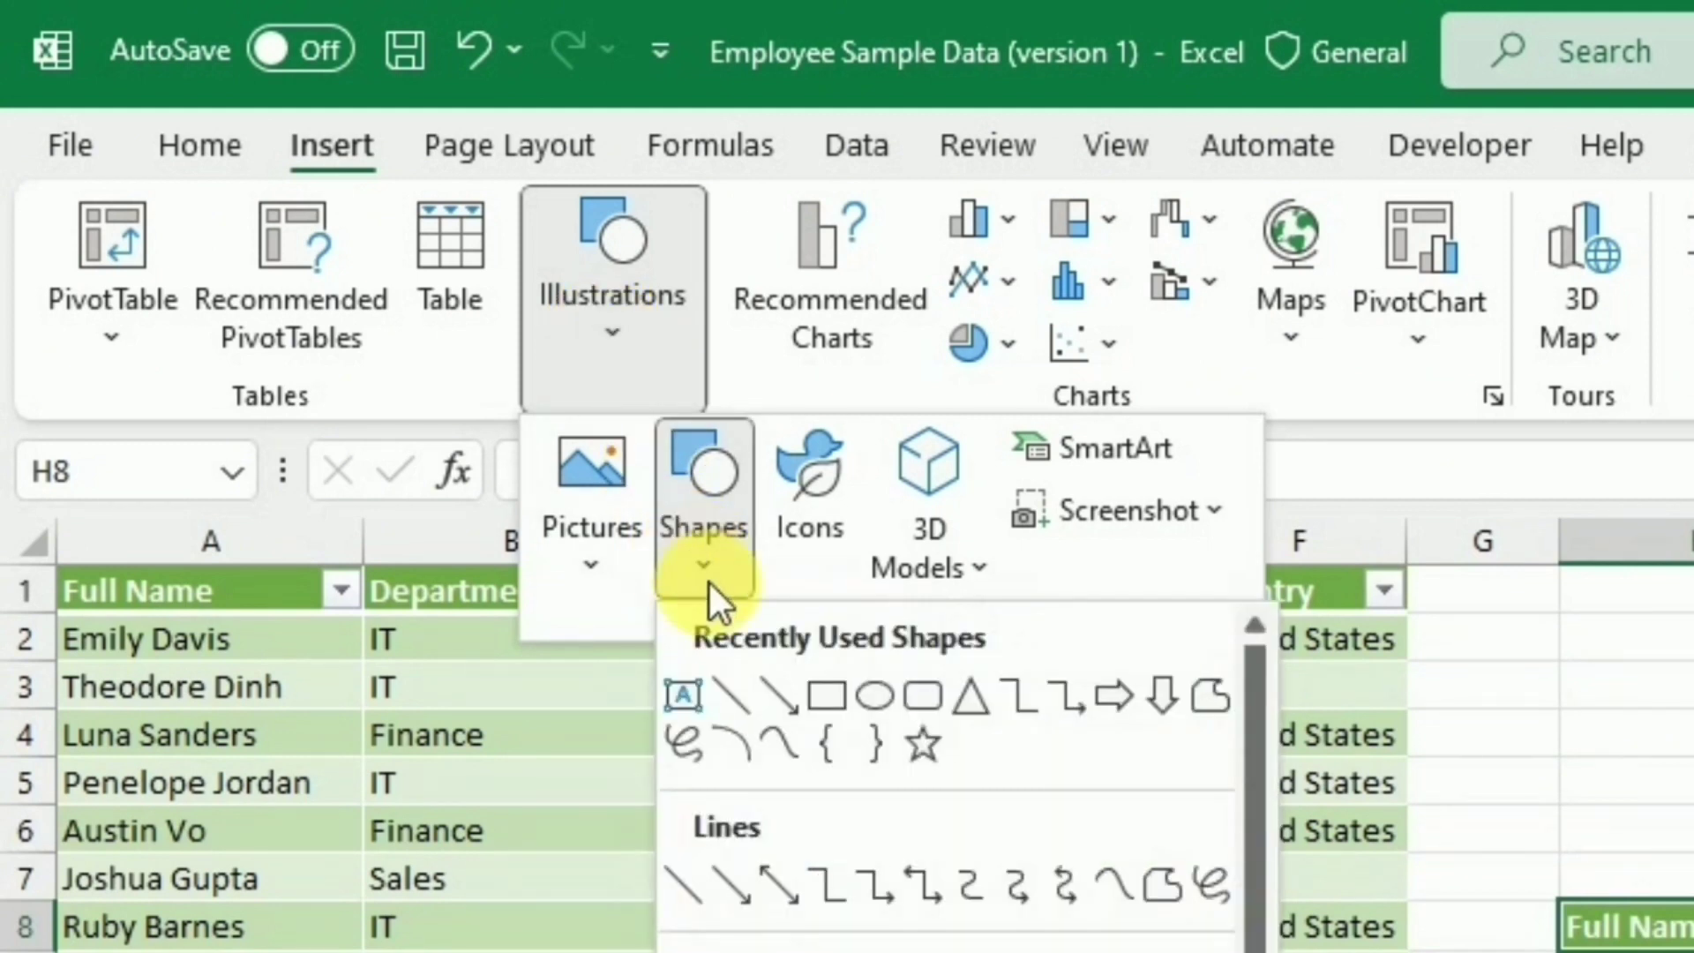
pyautogui.click(937, 702)
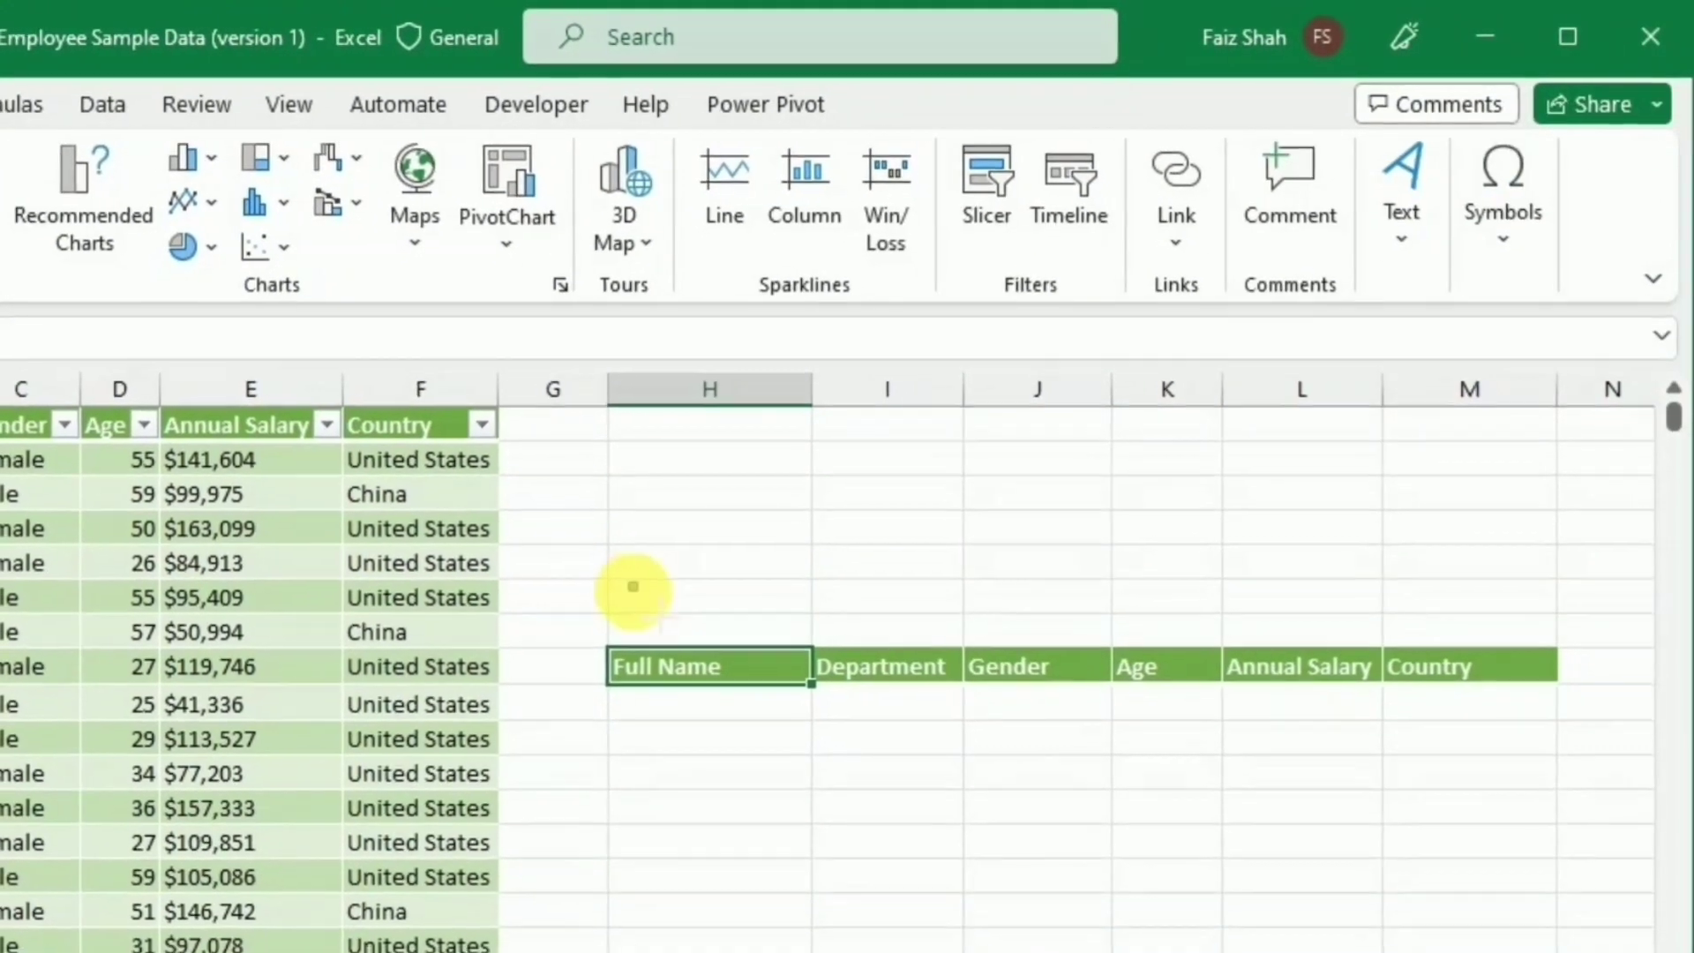
pyautogui.moveTo(843, 642); pyautogui.dragTo(1553, 674)
pyautogui.moveTo(1270, 586)
pyautogui.mouseDown()
pyautogui.moveTo(1523, 608)
pyautogui.moveTo(1543, 575)
pyautogui.mouseUp()
# Step: Set the rectangle to No Fill so only its outline shows
pyautogui.click(556, 144)
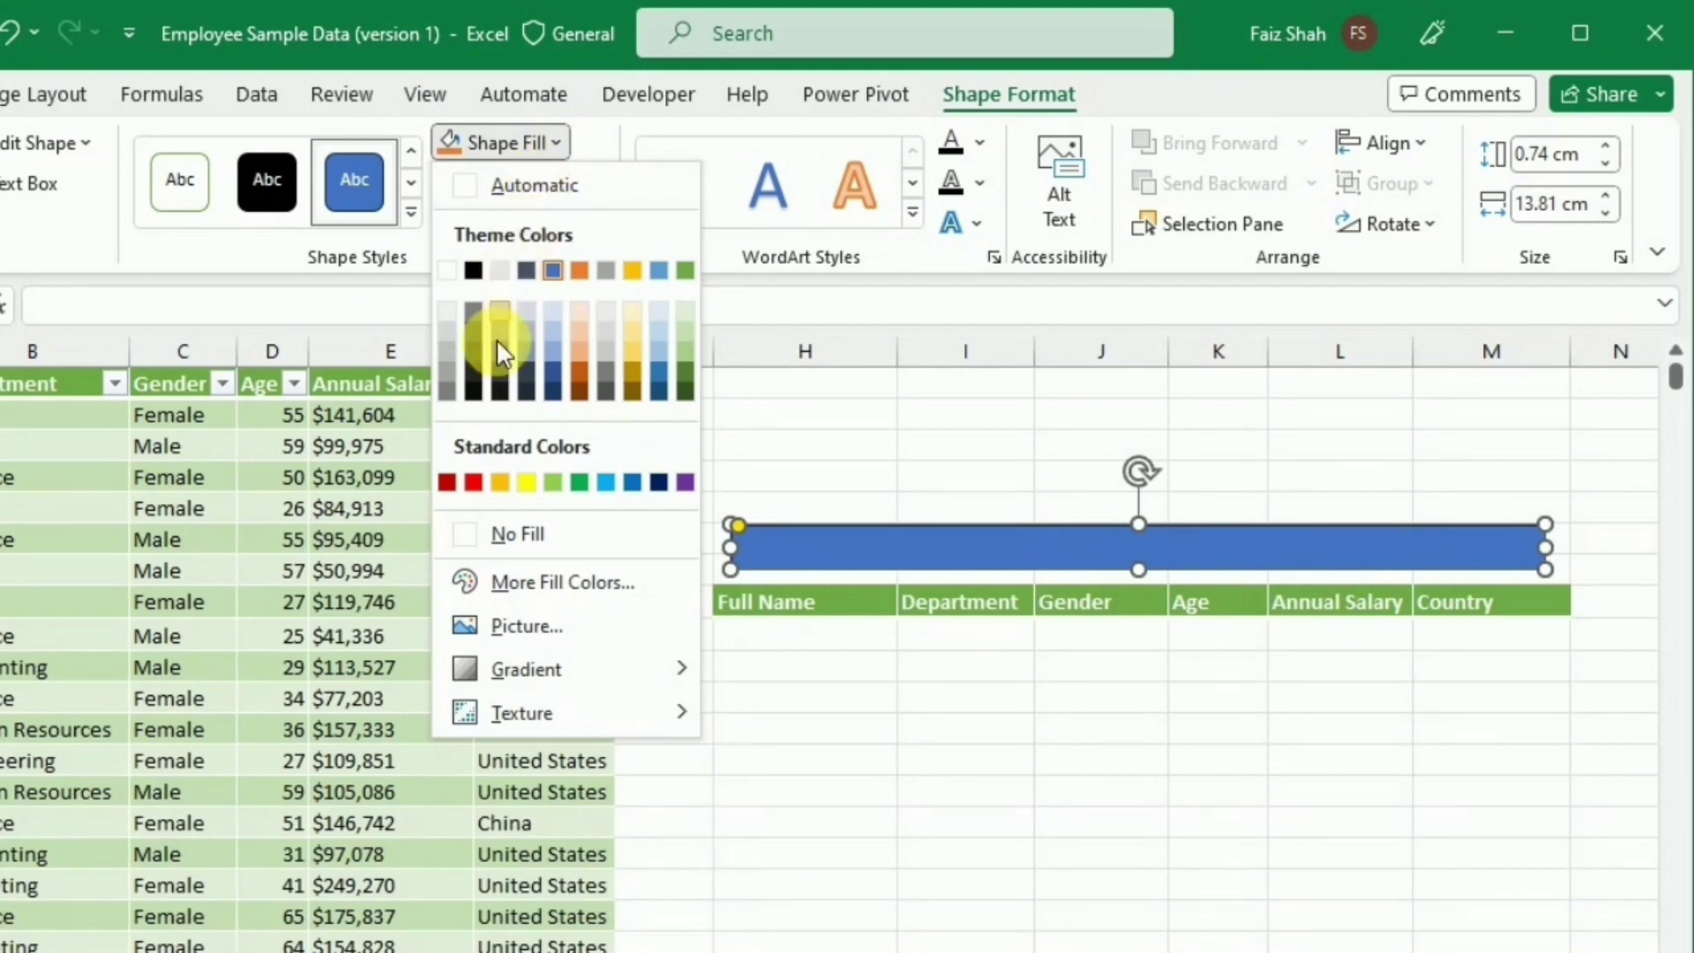
pyautogui.click(491, 540)
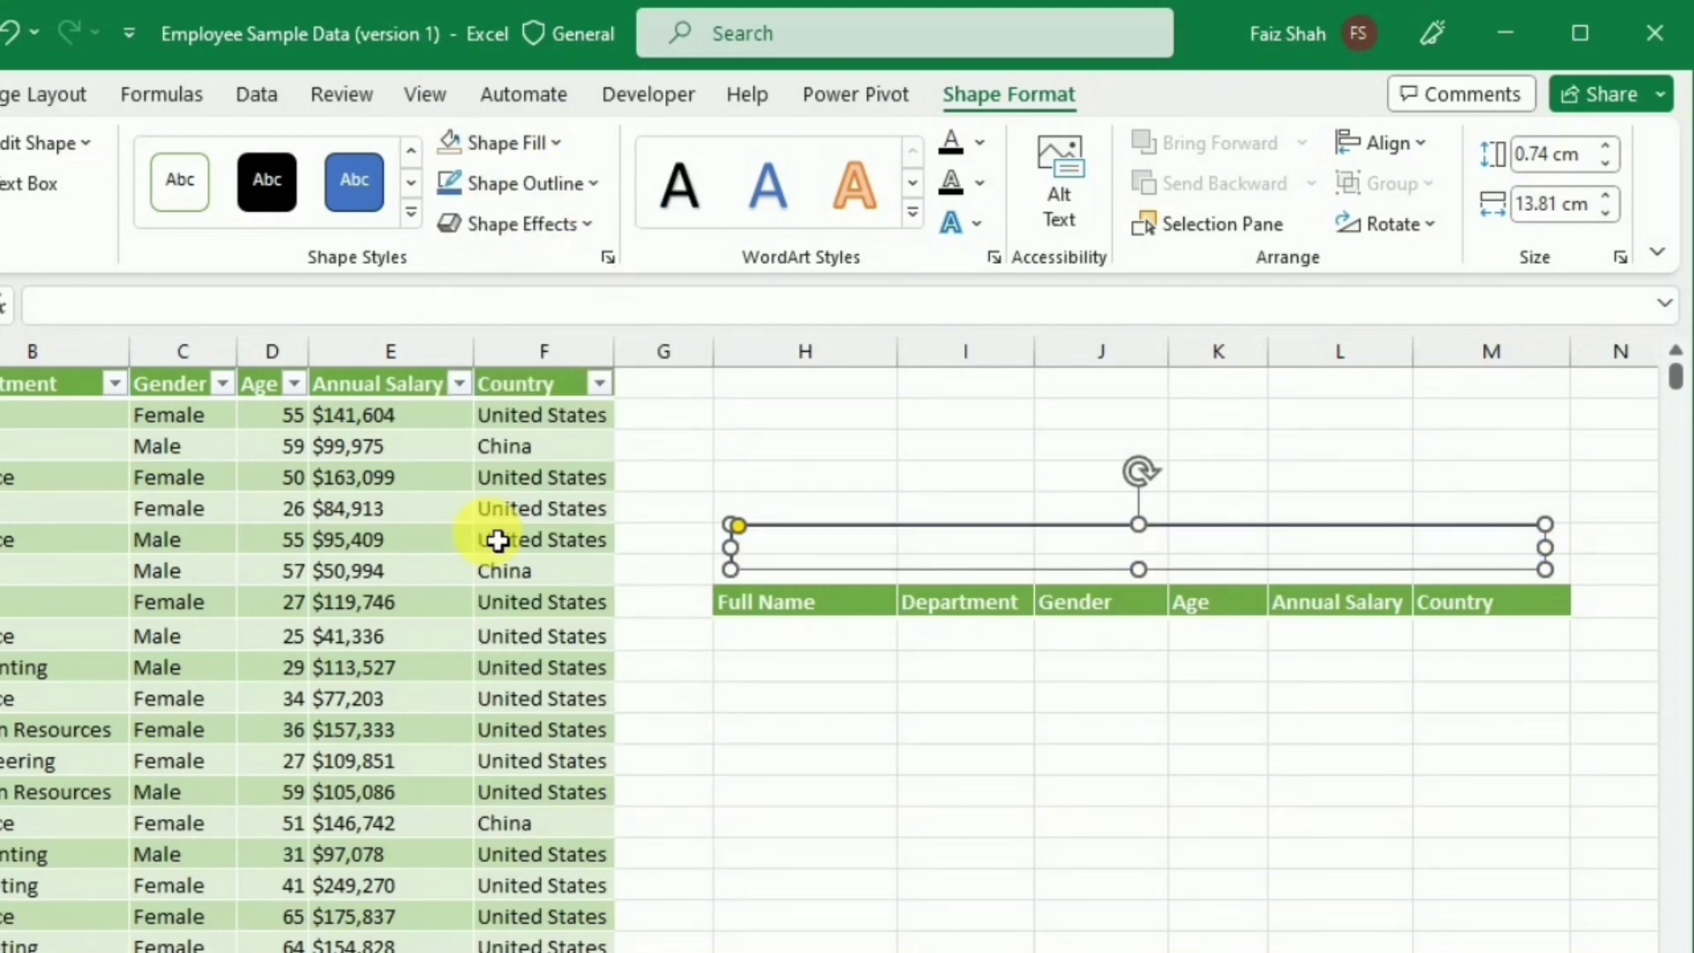
pyautogui.click(756, 601)
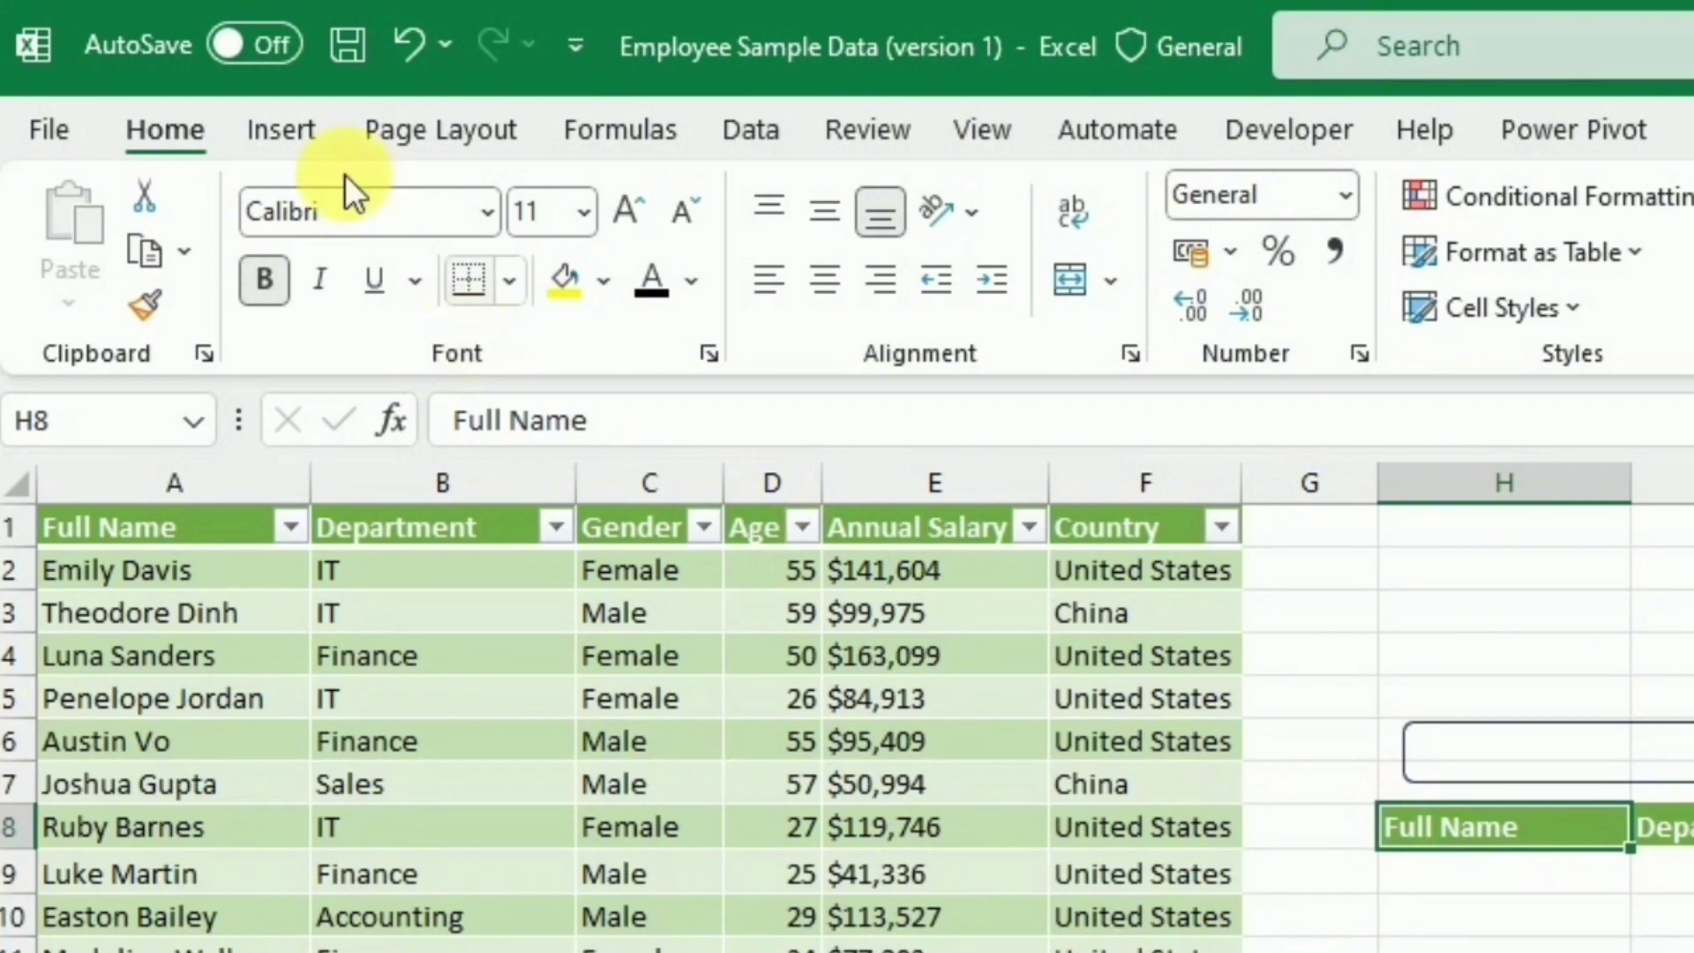
pyautogui.click(300, 126)
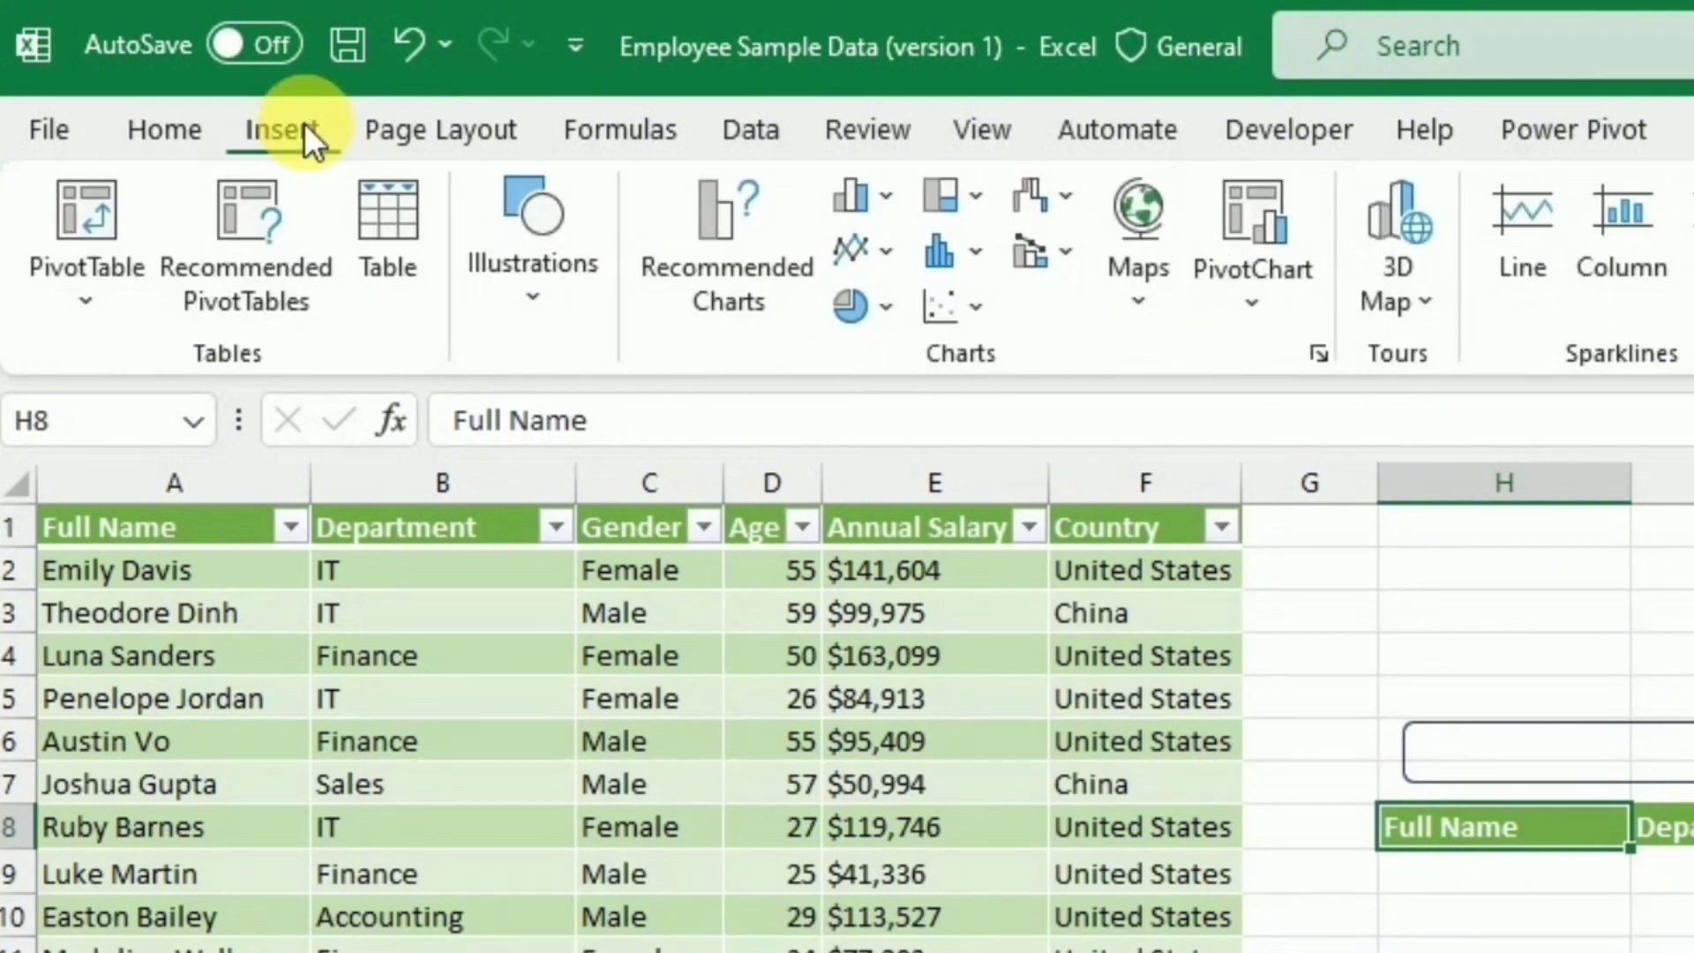
# Step: Open the Stock Images library via Pictures > Place over Cells
pyautogui.click(527, 289)
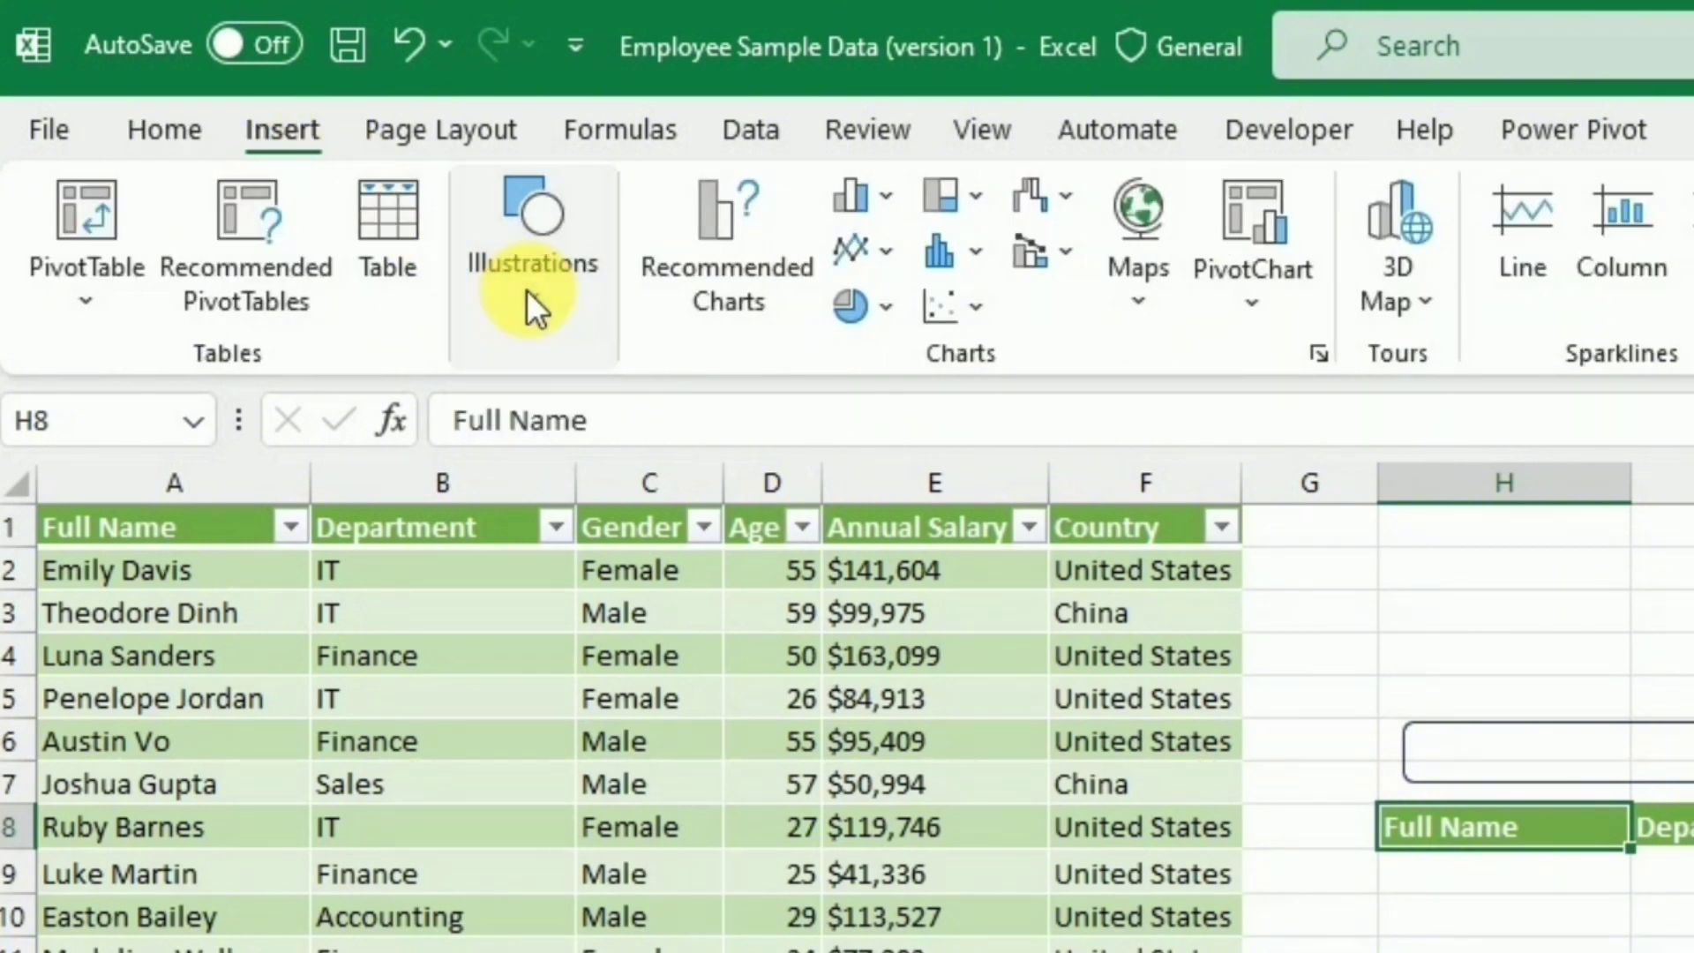
pyautogui.click(538, 296)
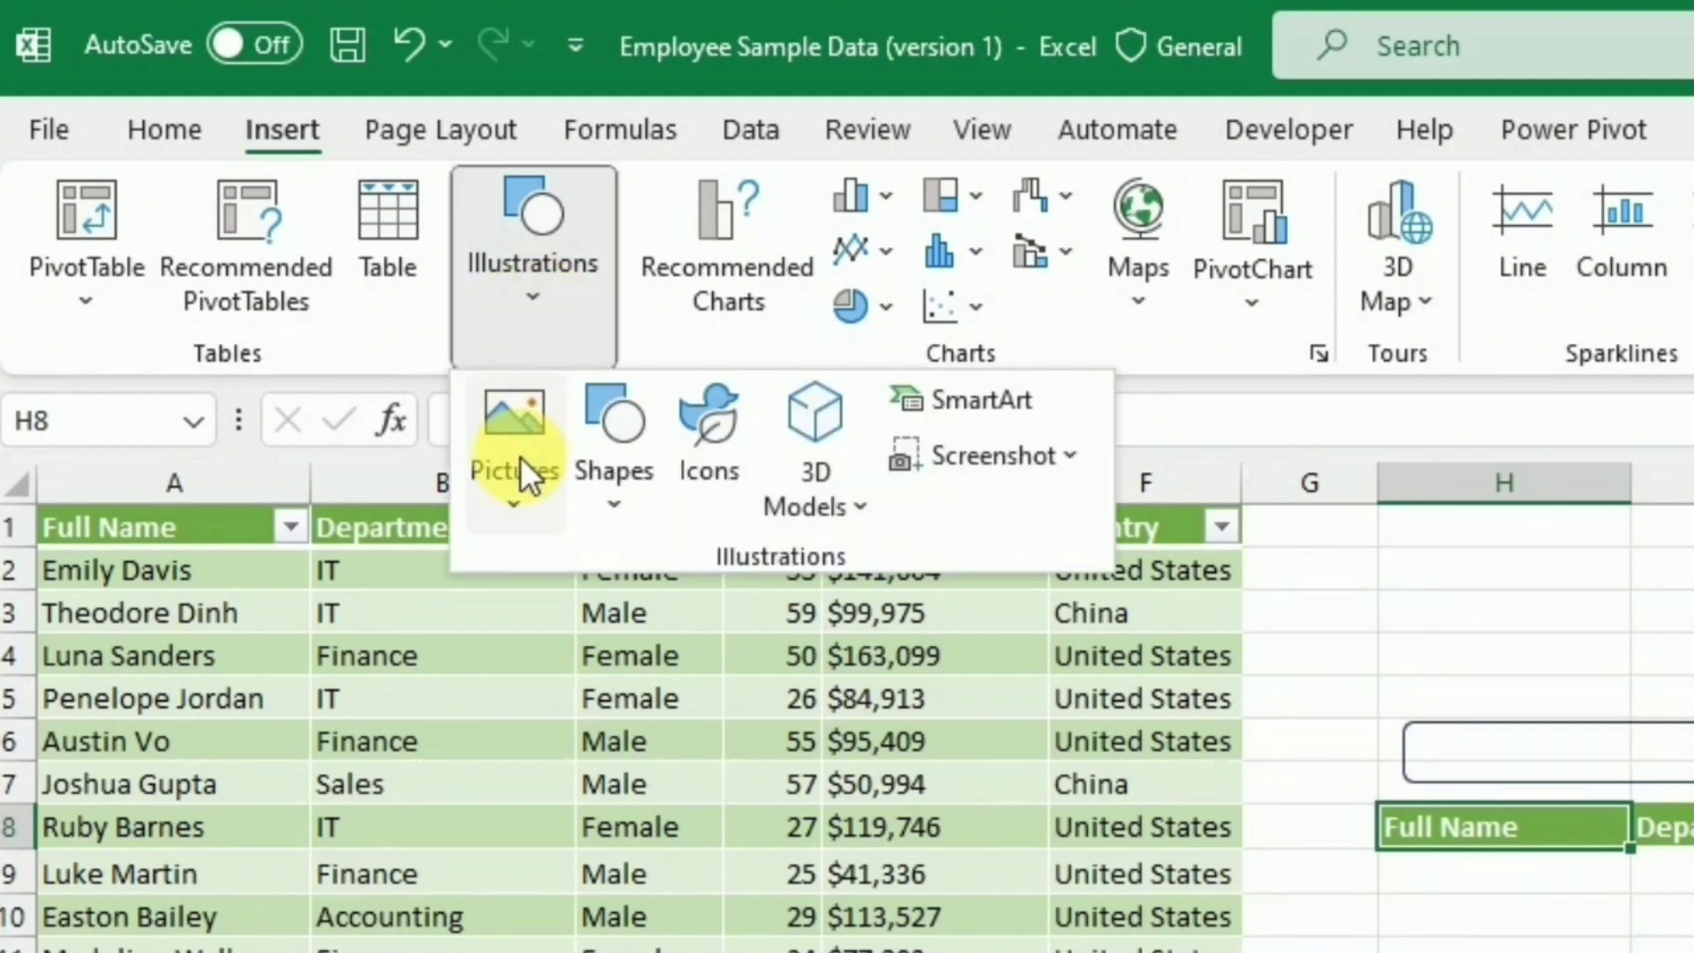
pyautogui.click(513, 500)
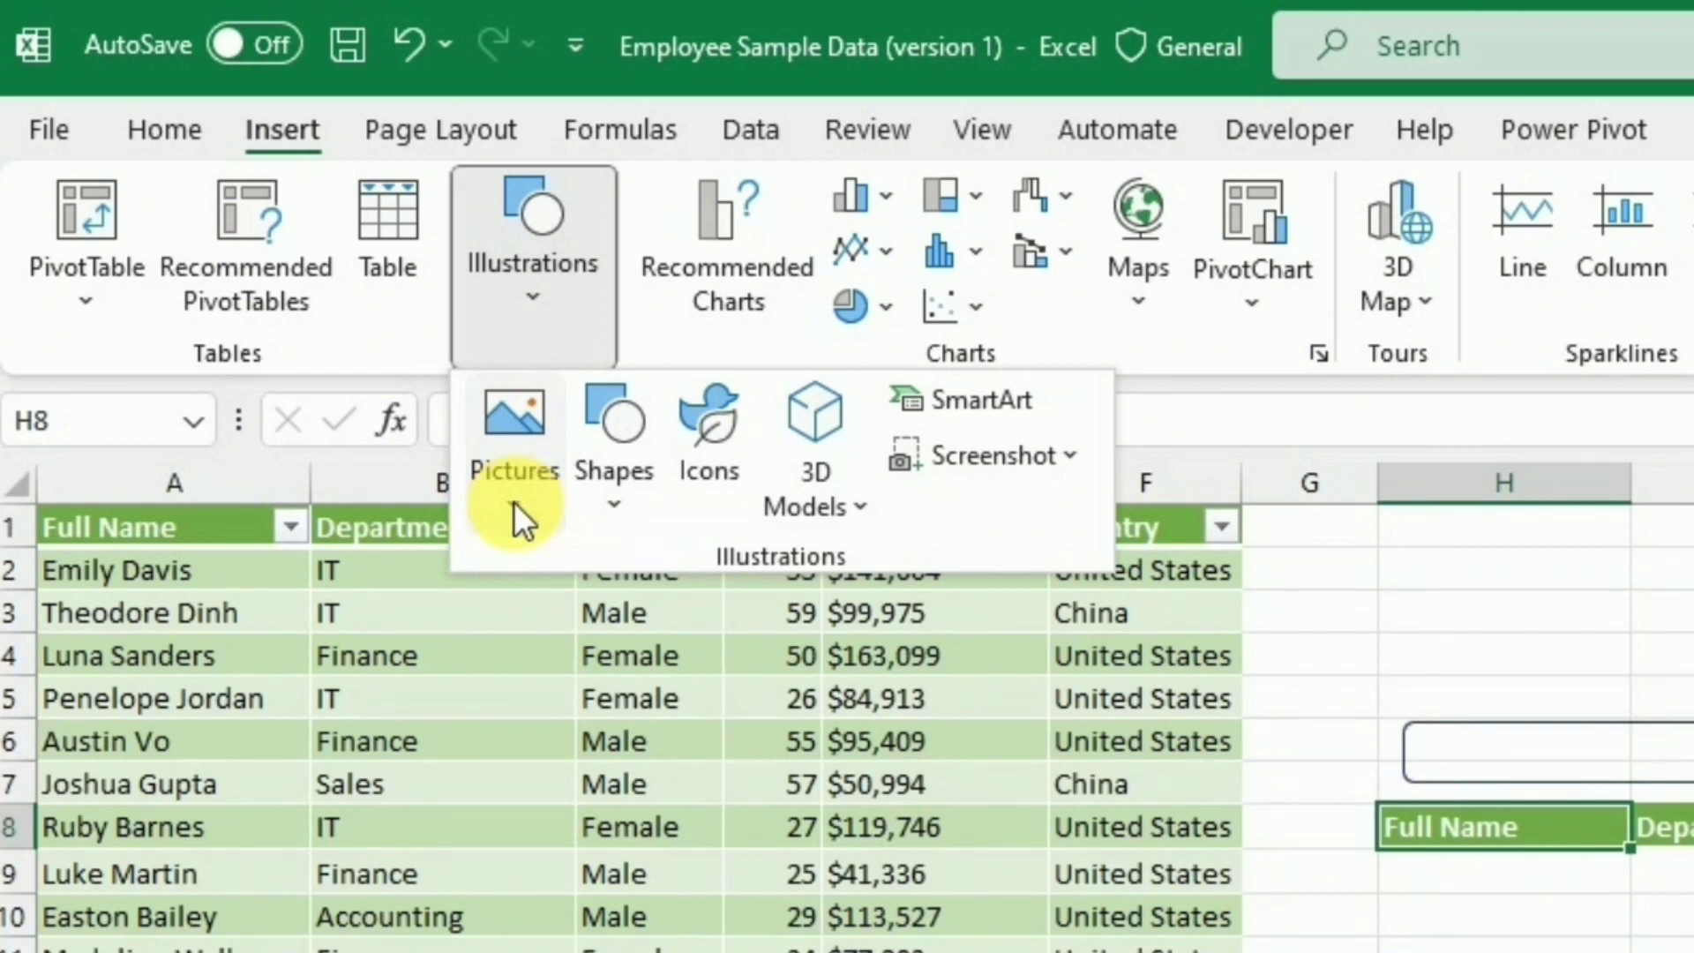
pyautogui.click(515, 504)
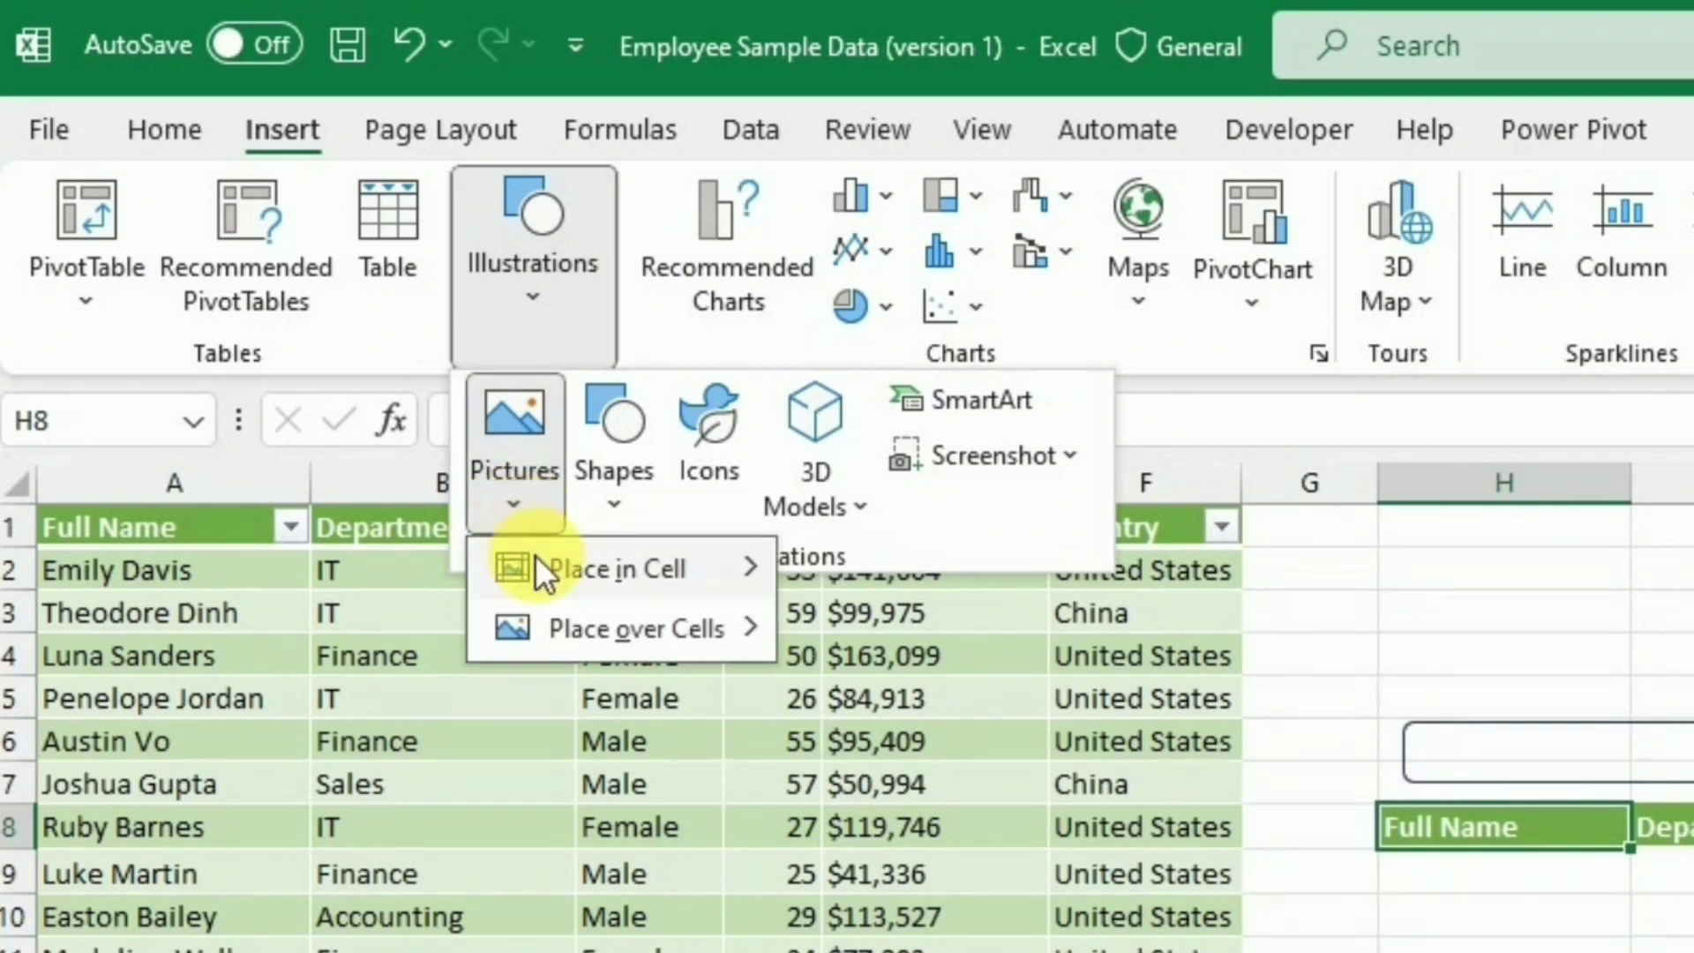
pyautogui.moveTo(573, 633)
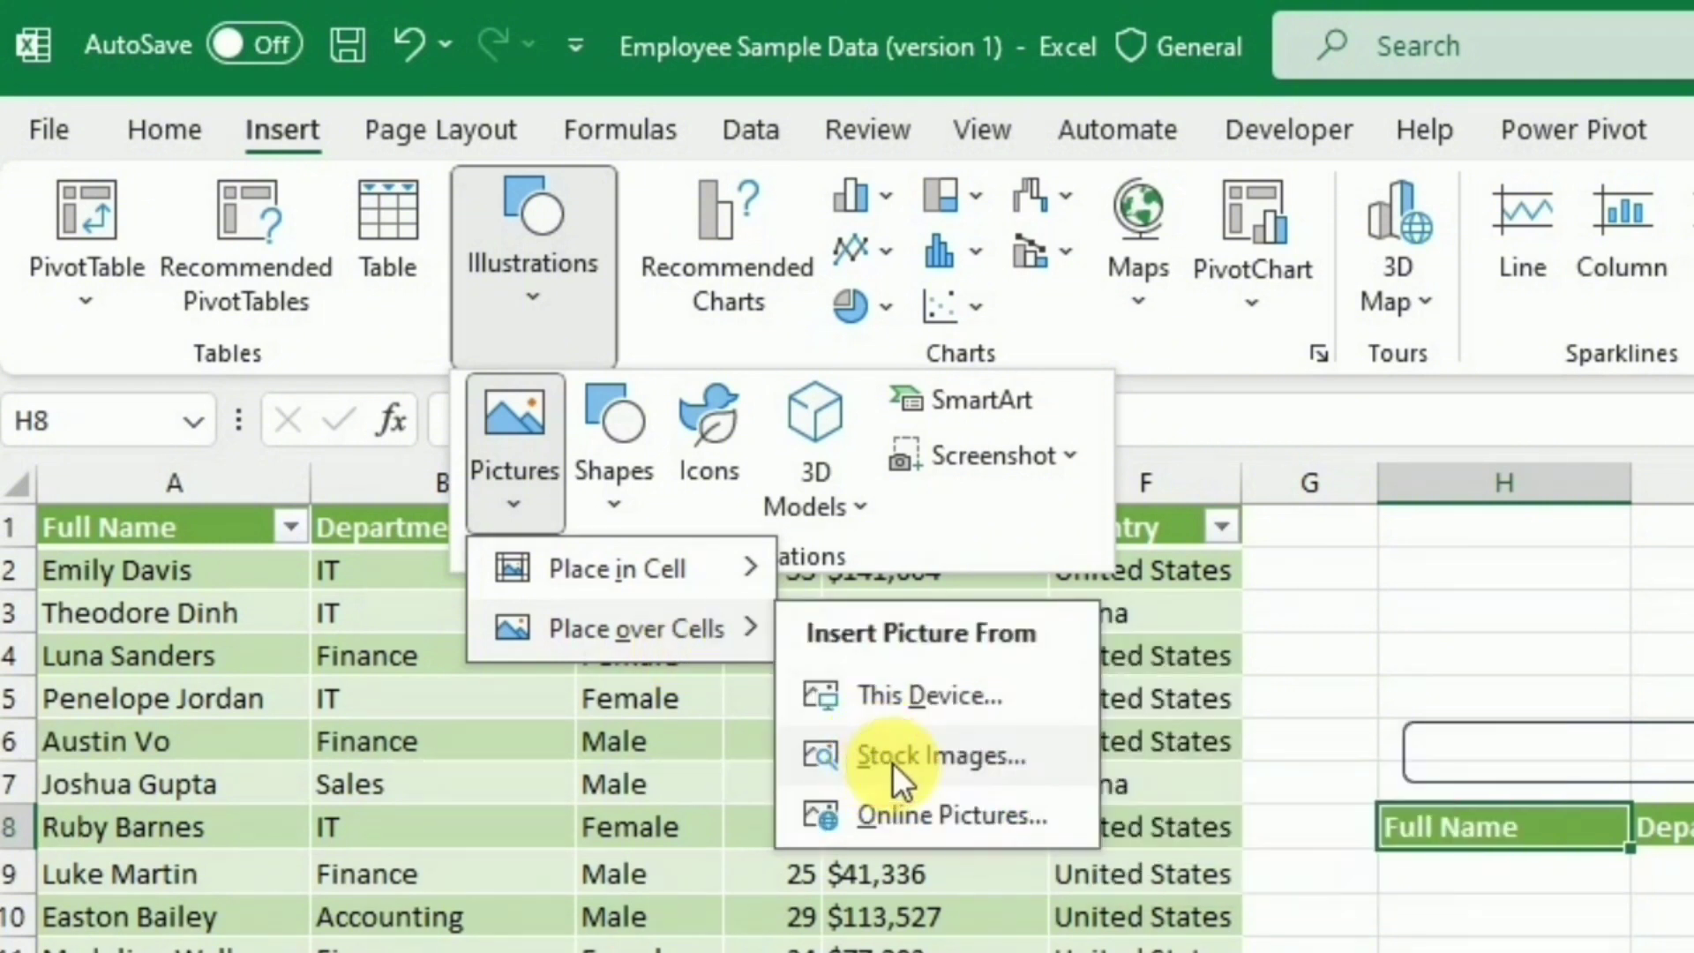
pyautogui.click(892, 762)
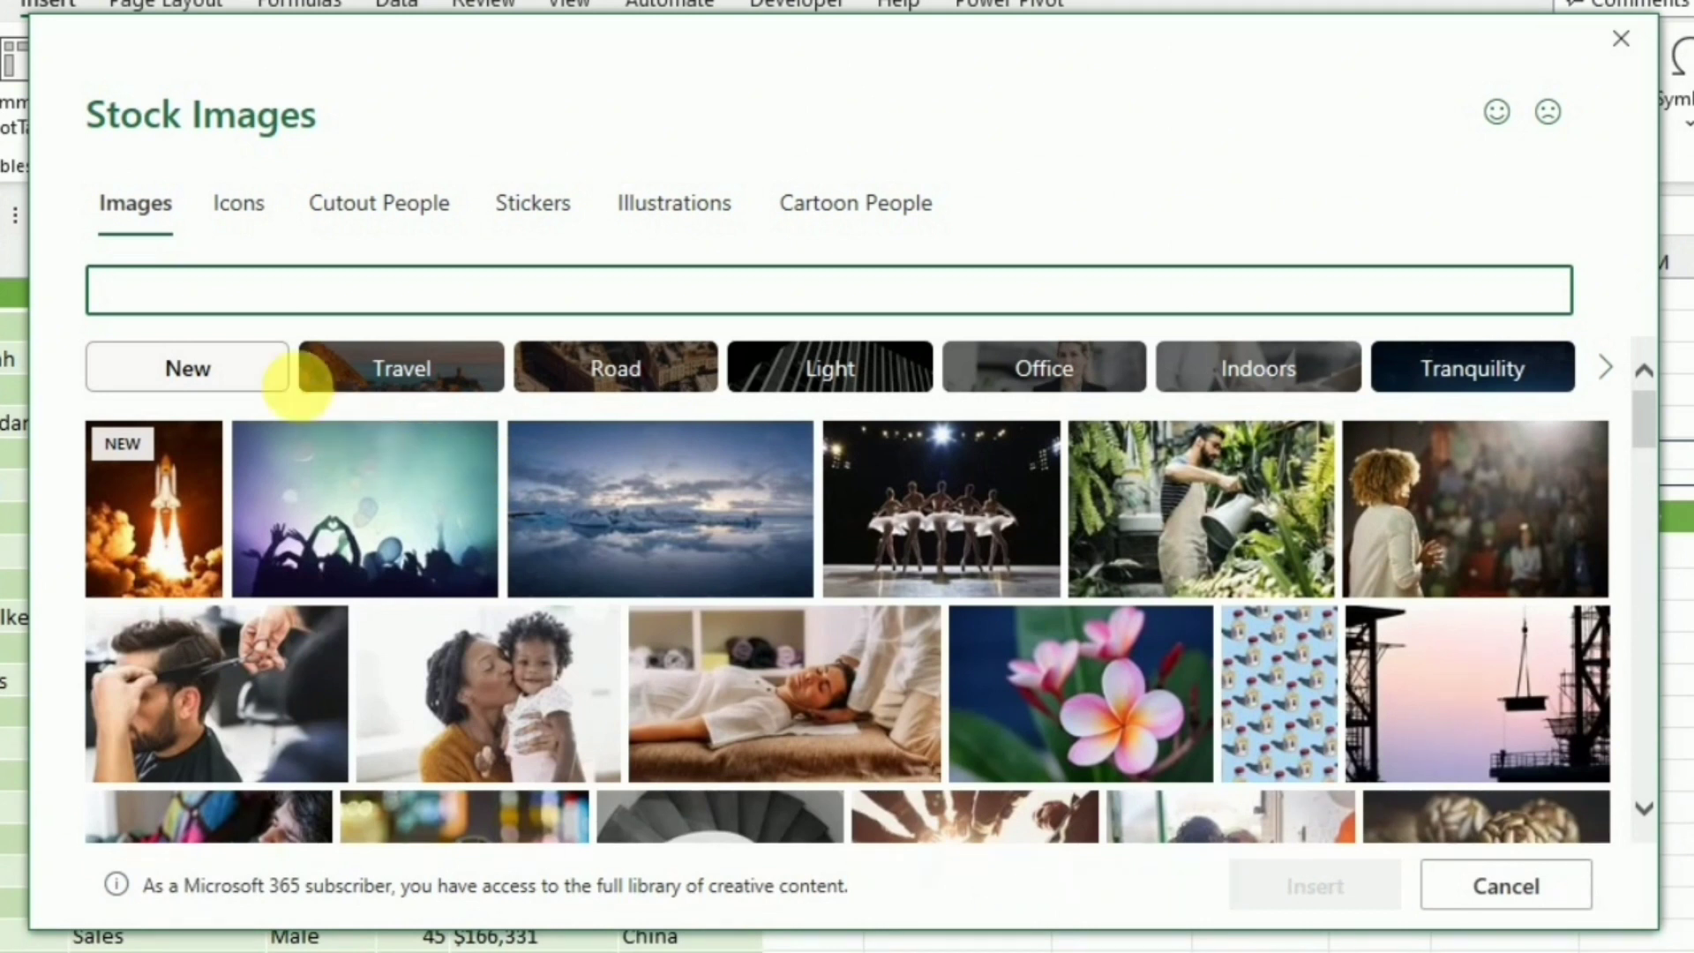
# Step: Search the stock icons for 'glass' and insert the magnifying-glass icon
pyautogui.click(247, 223)
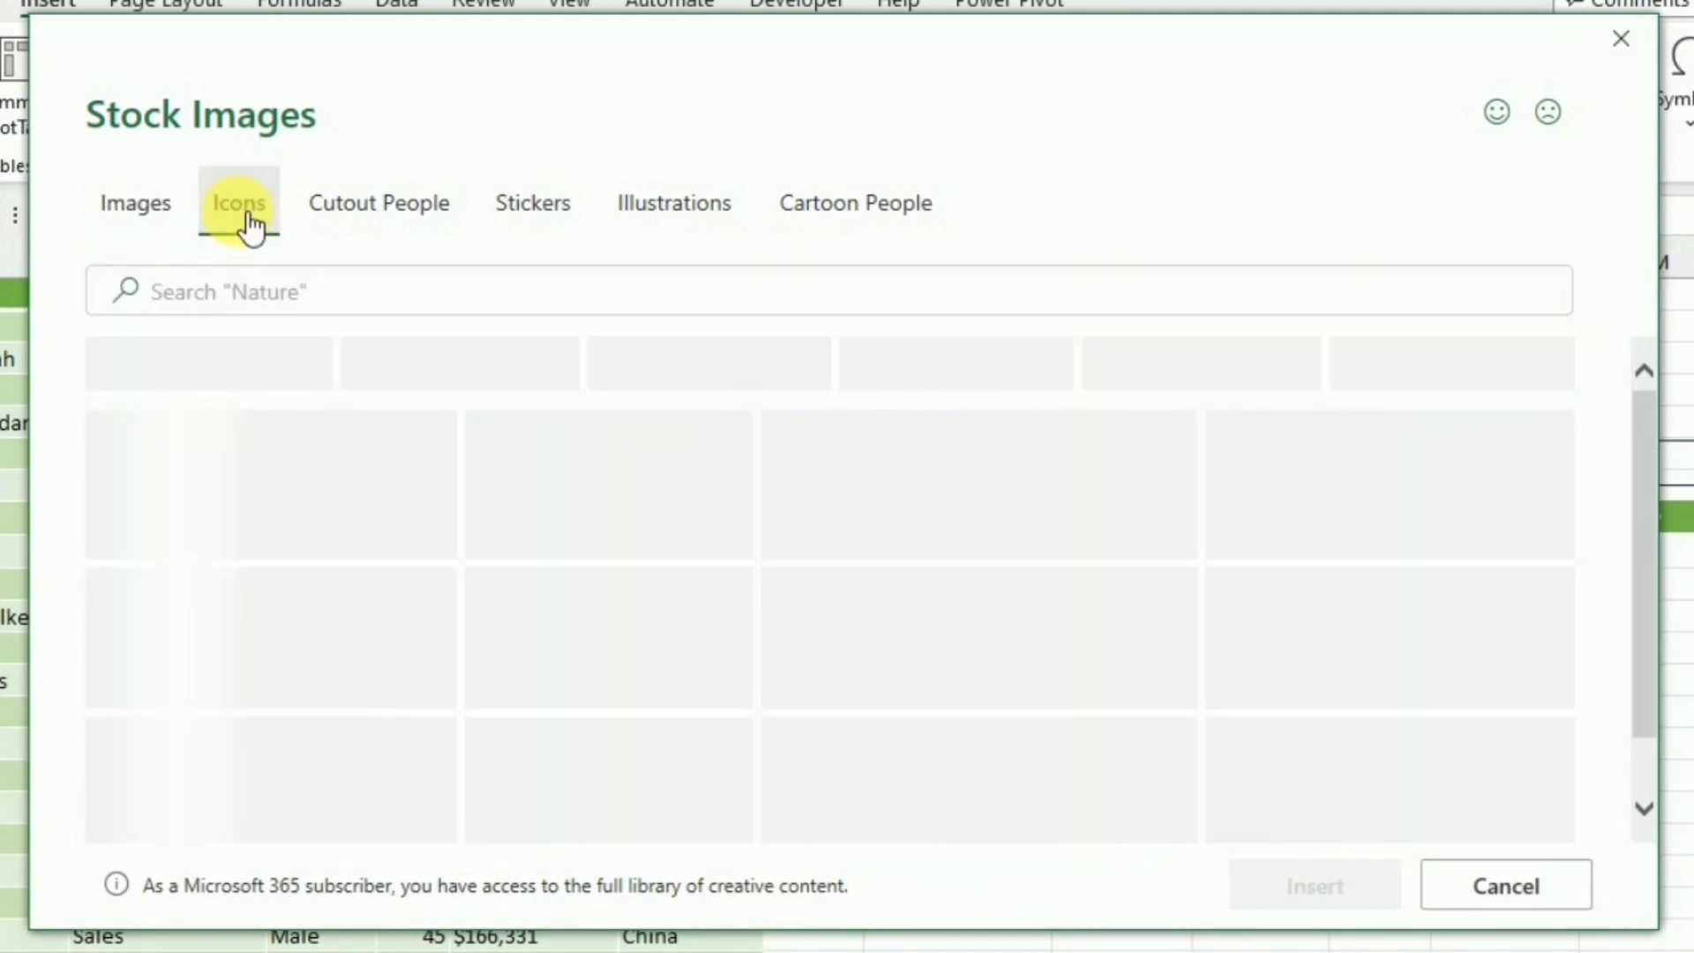
pyautogui.click(254, 302)
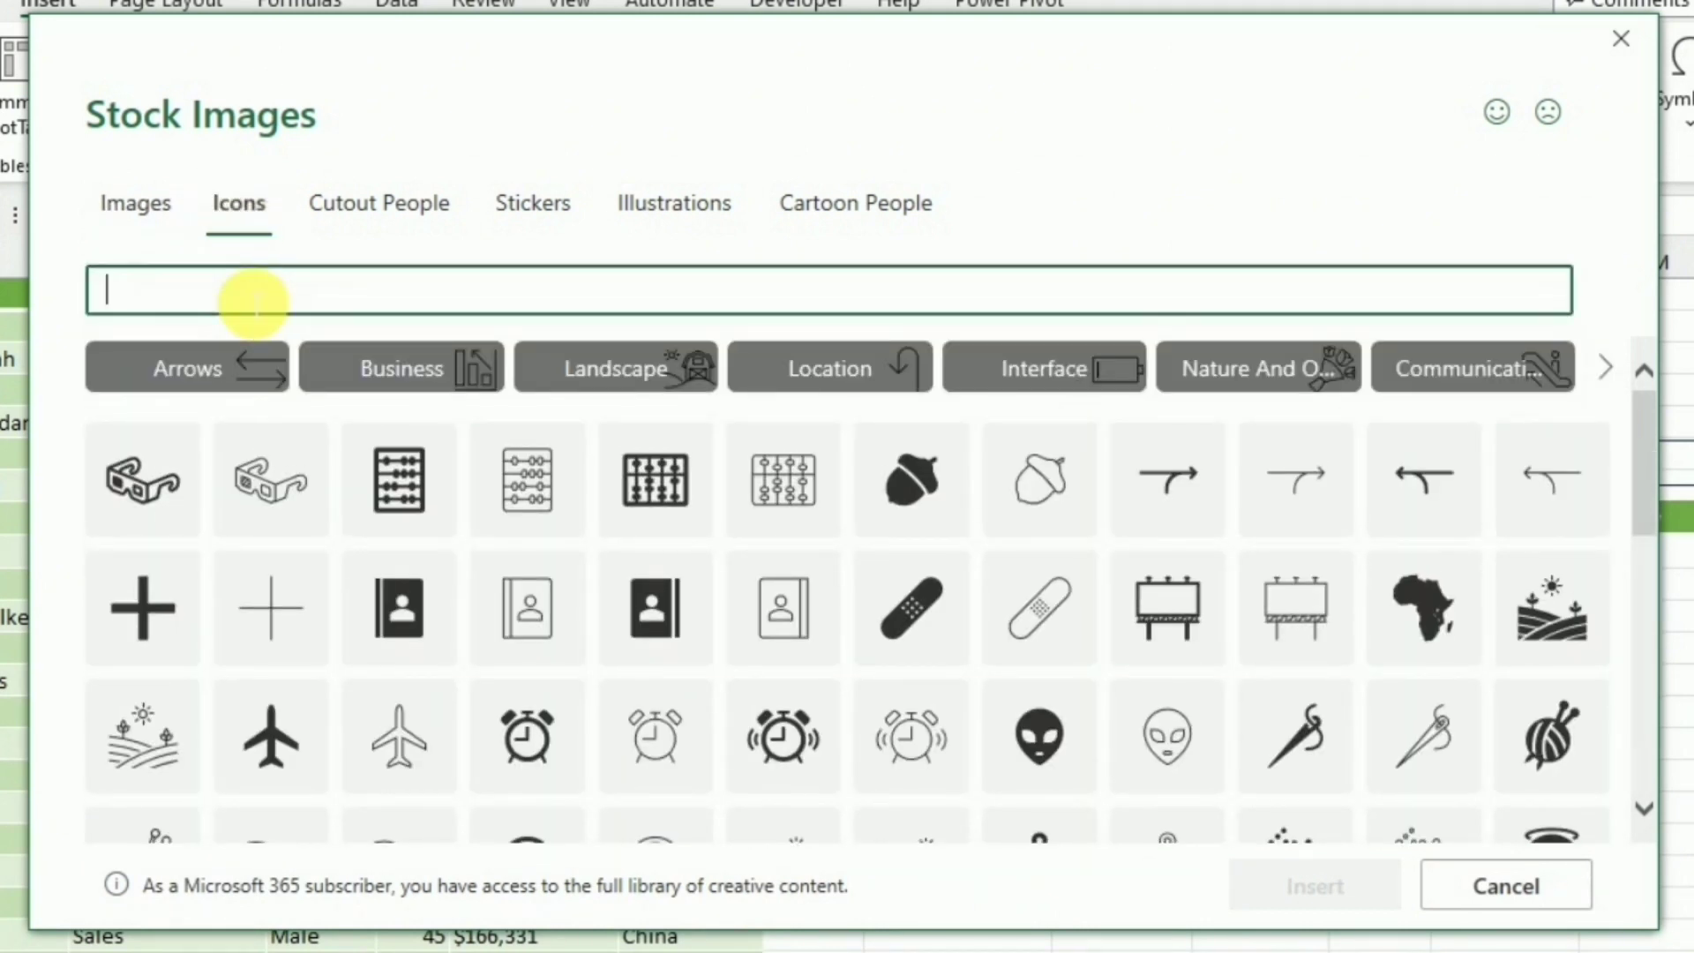
pyautogui.write('b')
pyautogui.write('lass')
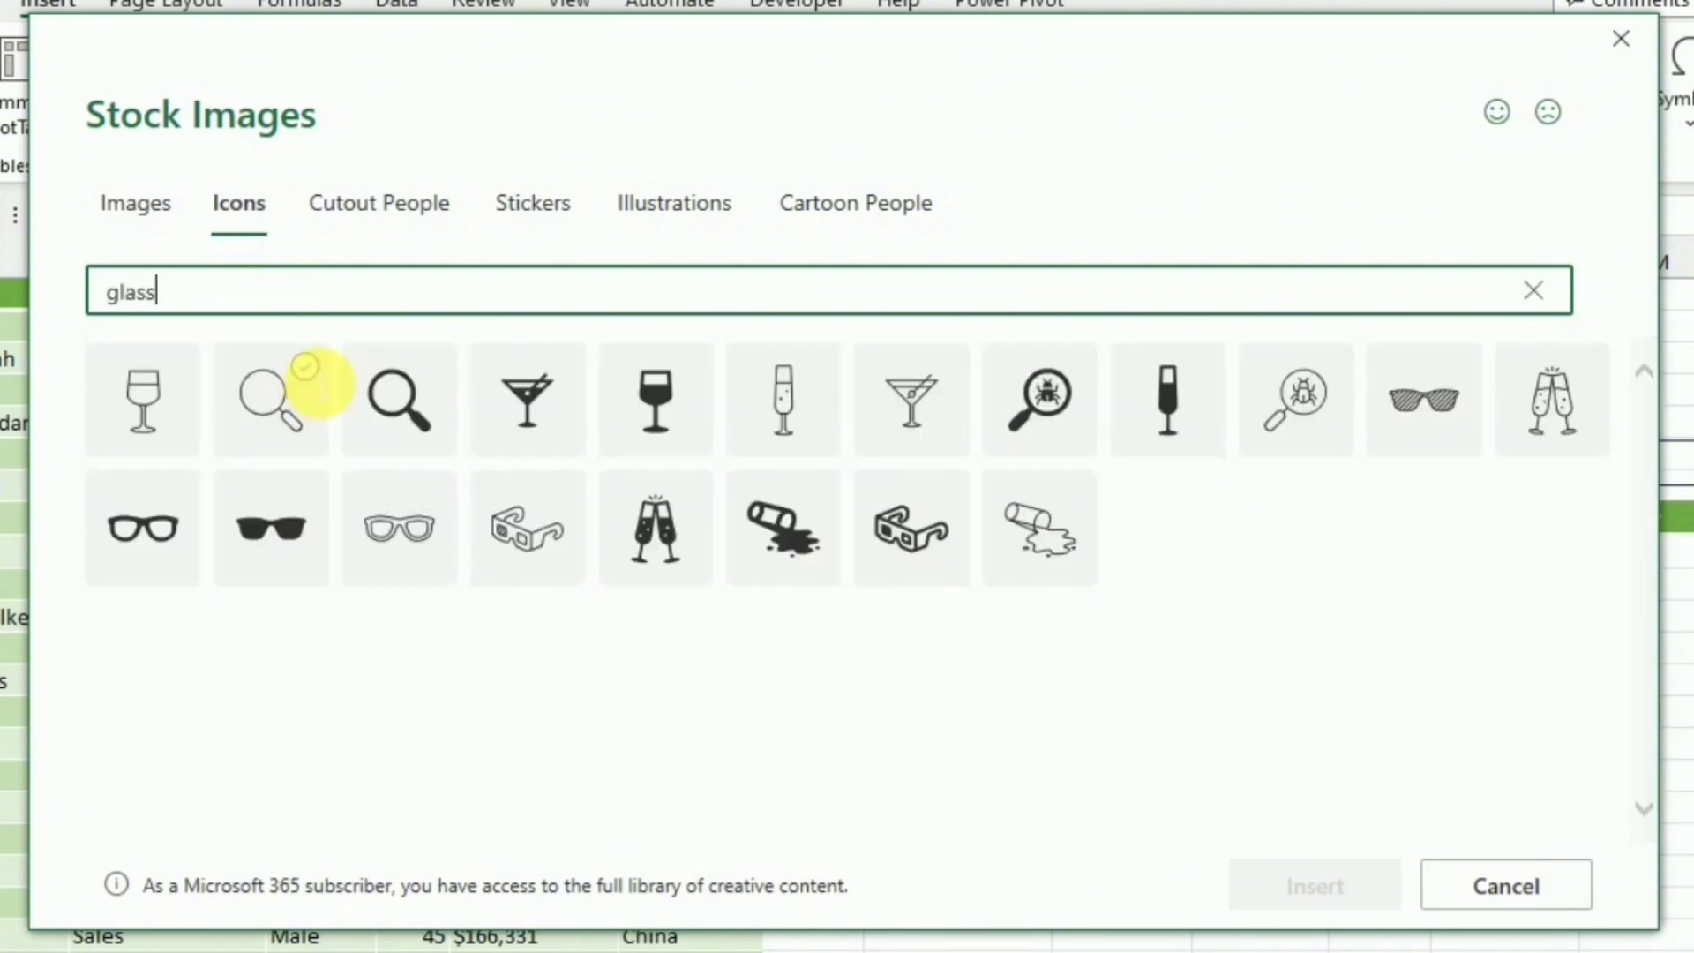
pyautogui.click(317, 388)
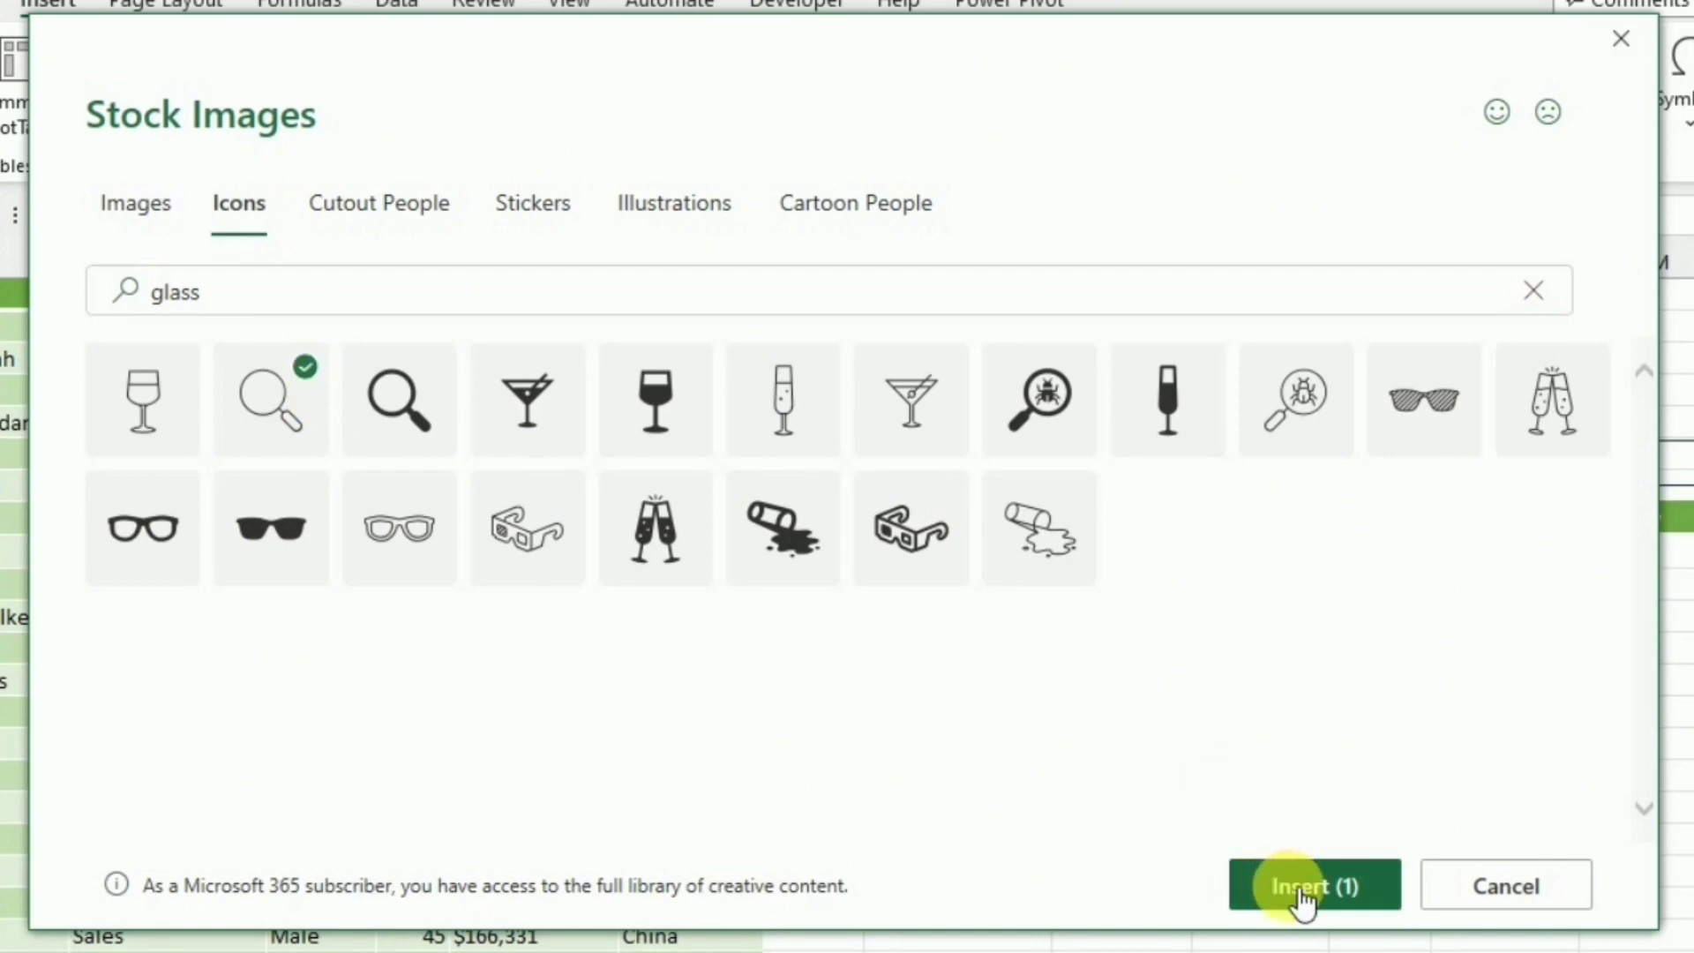
pyautogui.click(1301, 892)
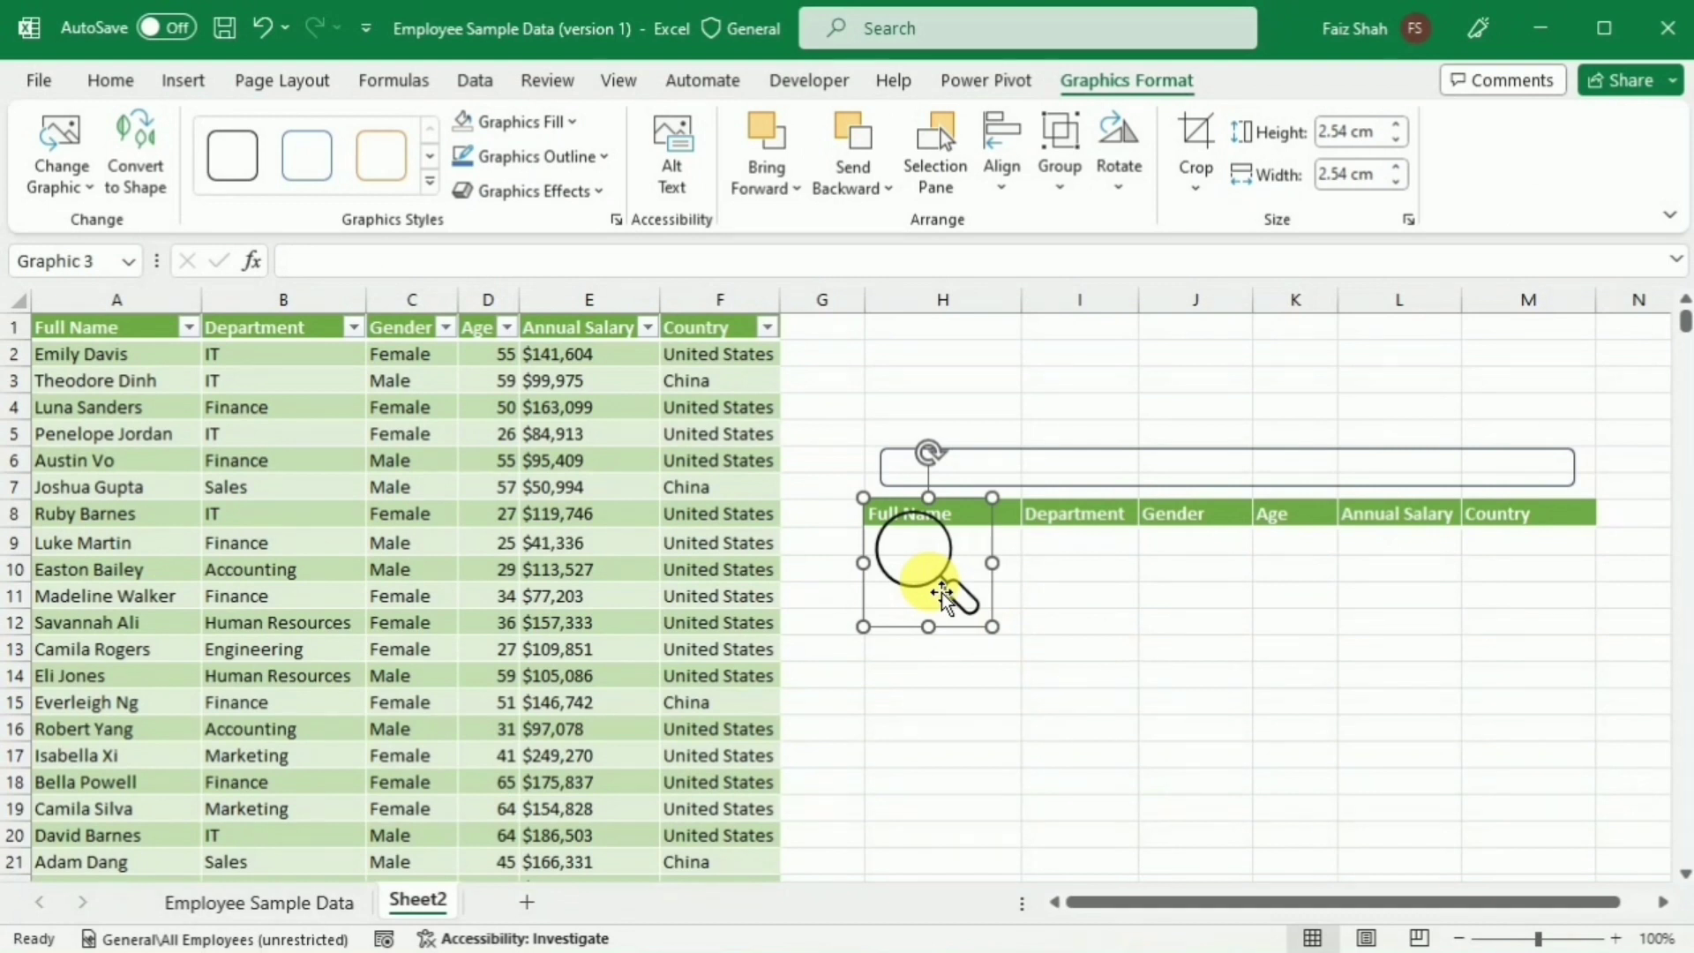
# Step: Move the magnifier onto the search bar's left end and shrink it to fit
pyautogui.moveTo(942, 600); pyautogui.dragTo(958, 529)
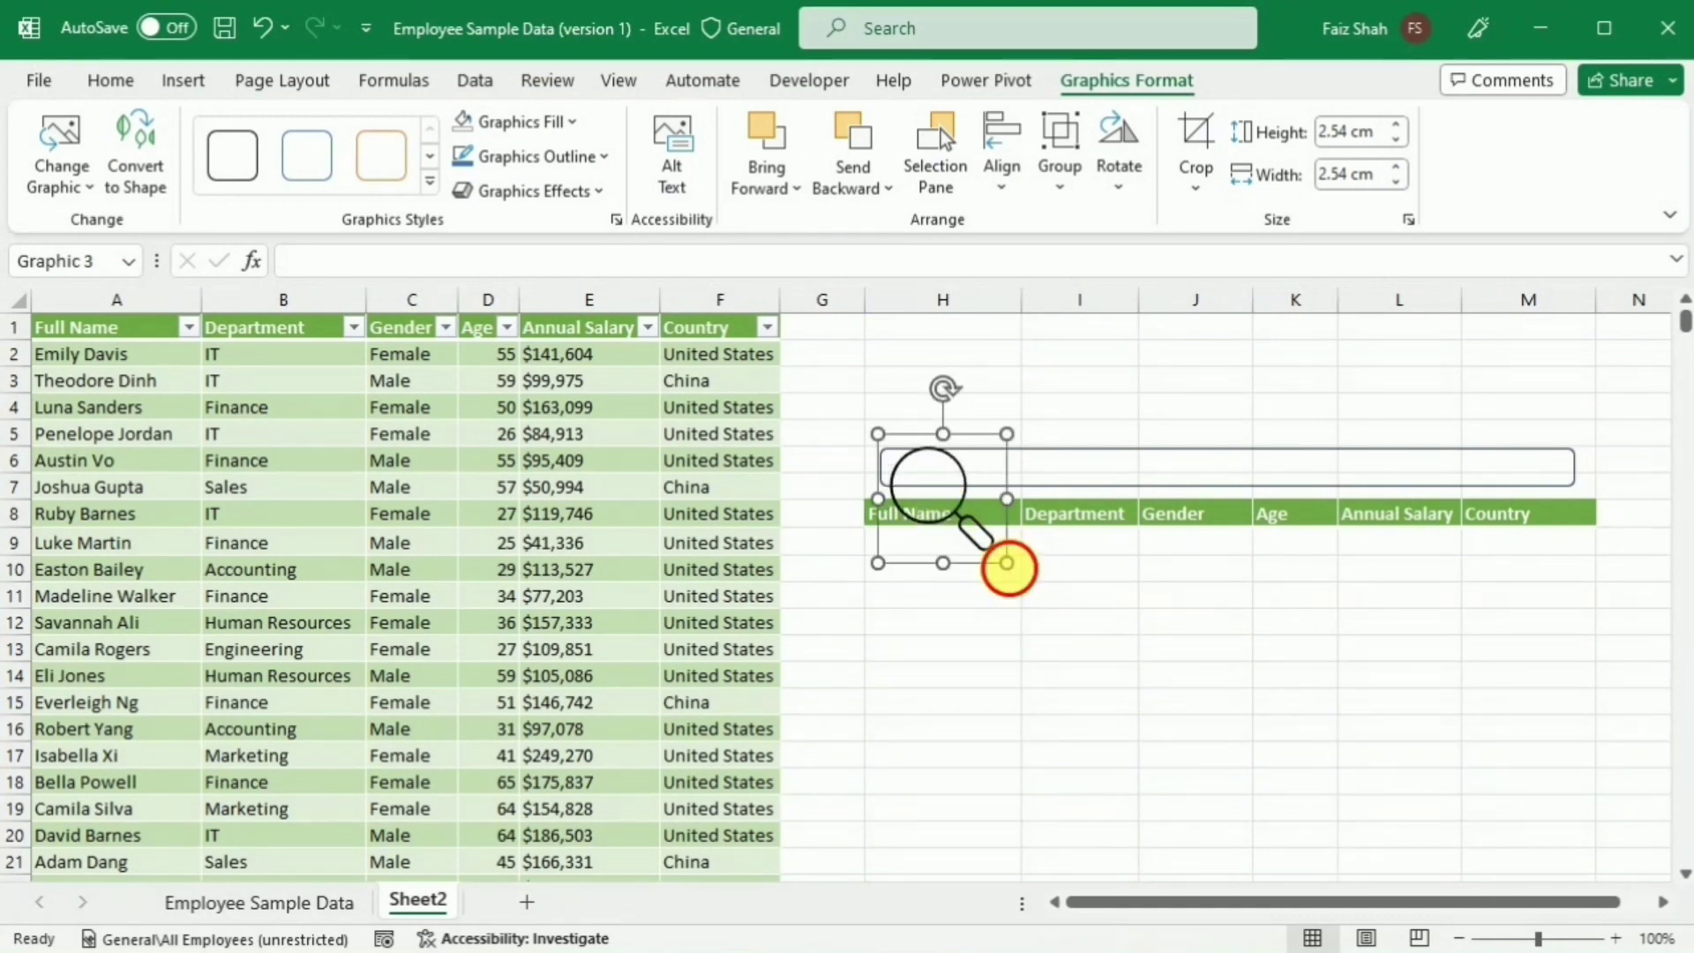
pyautogui.moveTo(975, 533); pyautogui.dragTo(912, 462)
pyautogui.click(901, 386)
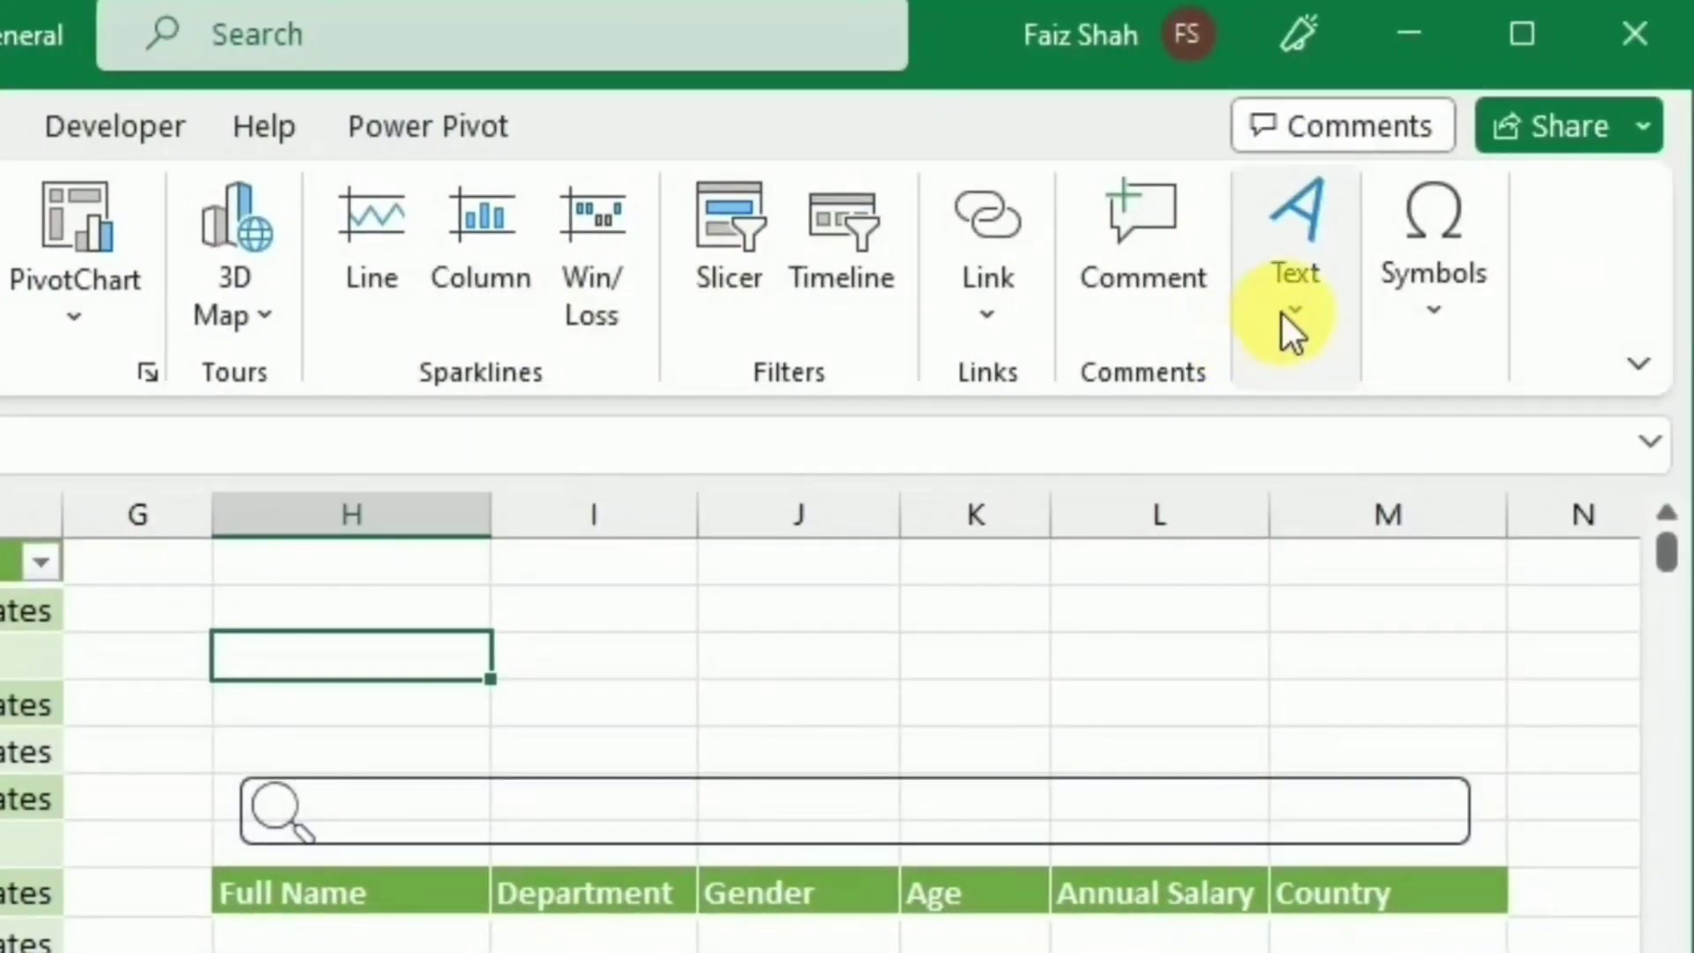
# Step: Insert a WordArt title and replace its placeholder text with 'Search Box'
pyautogui.click(1293, 311)
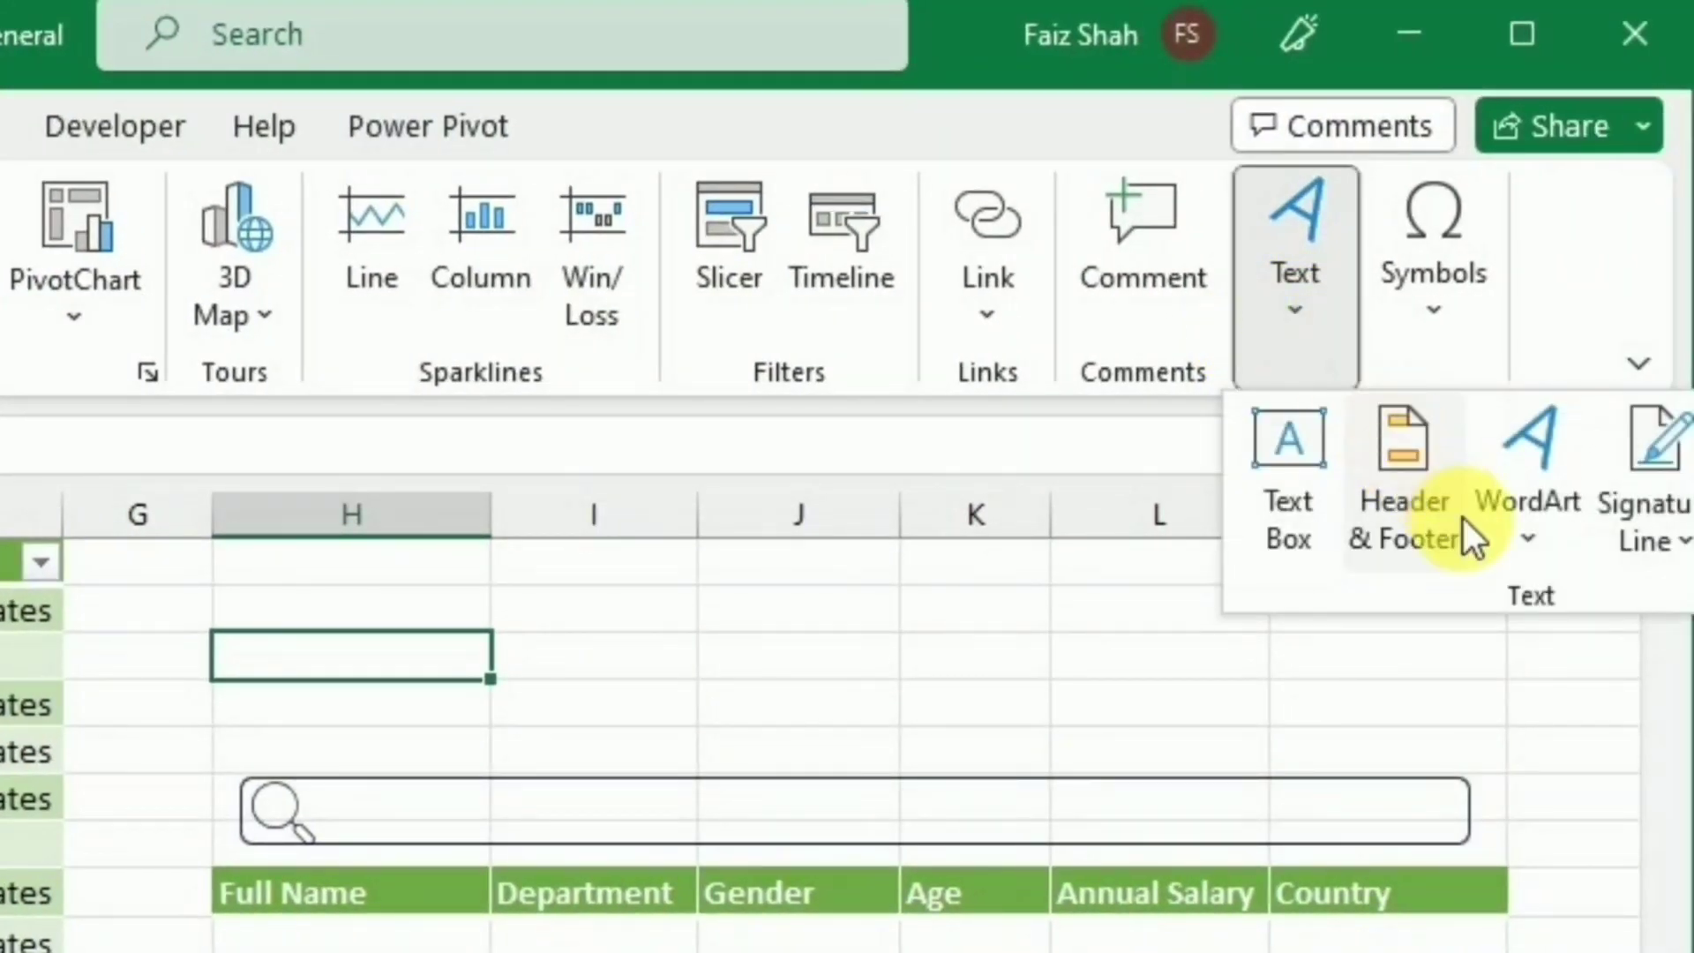
pyautogui.click(1526, 537)
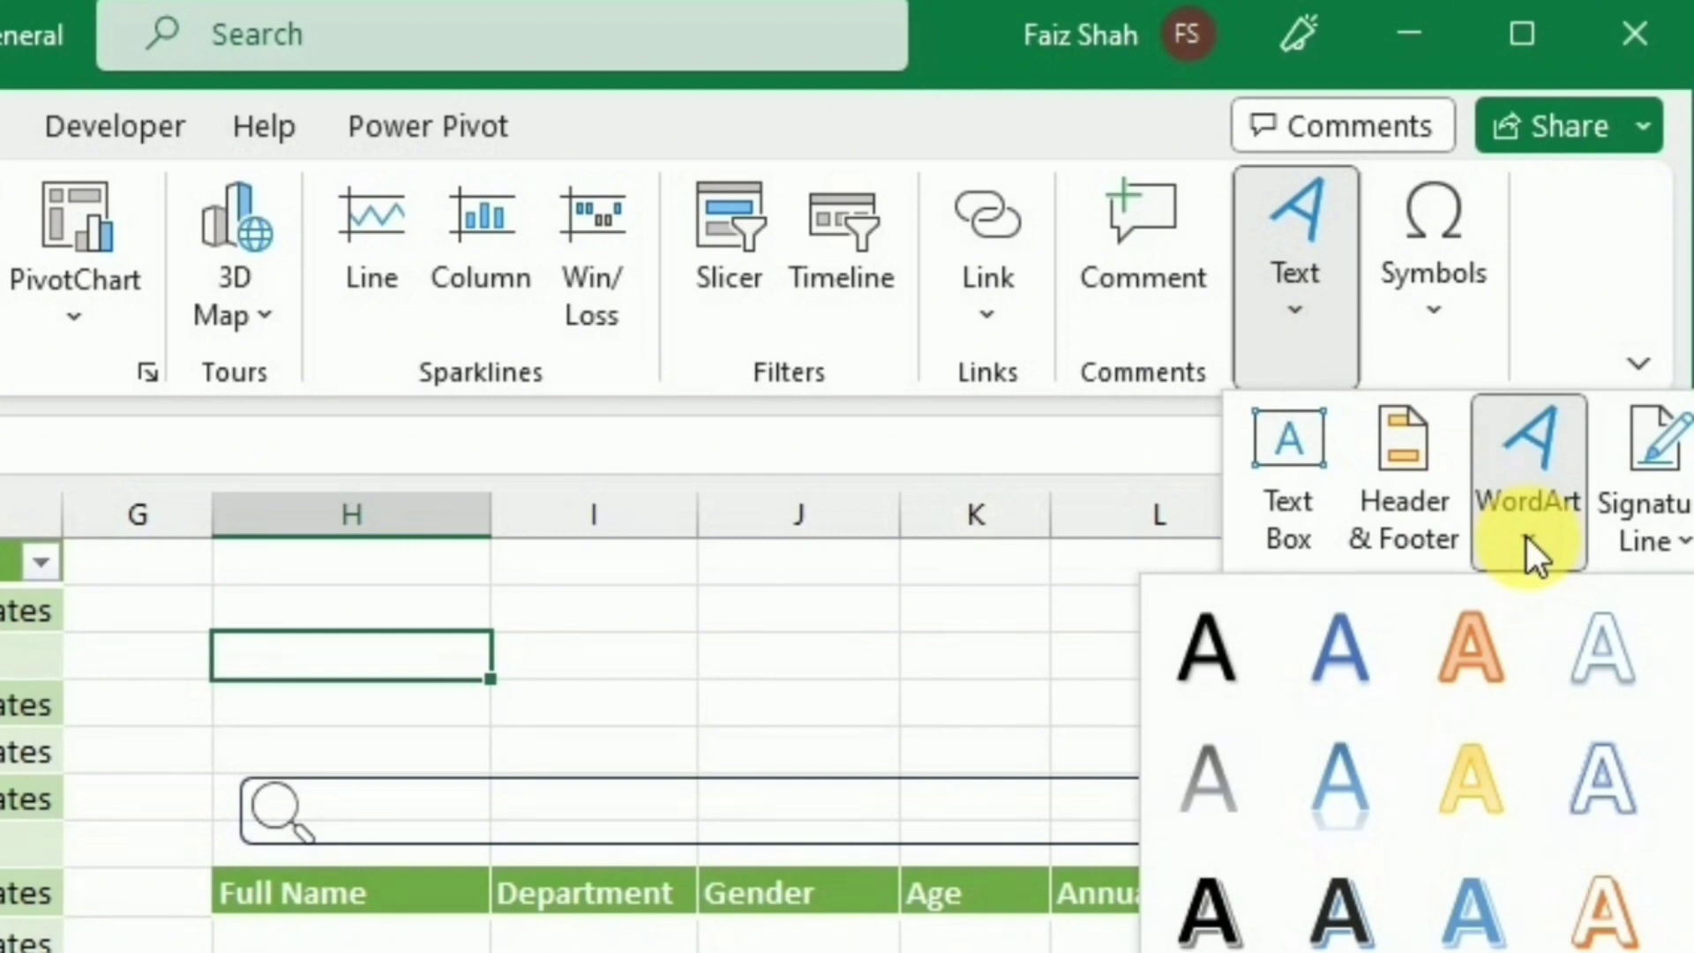
pyautogui.click(1347, 639)
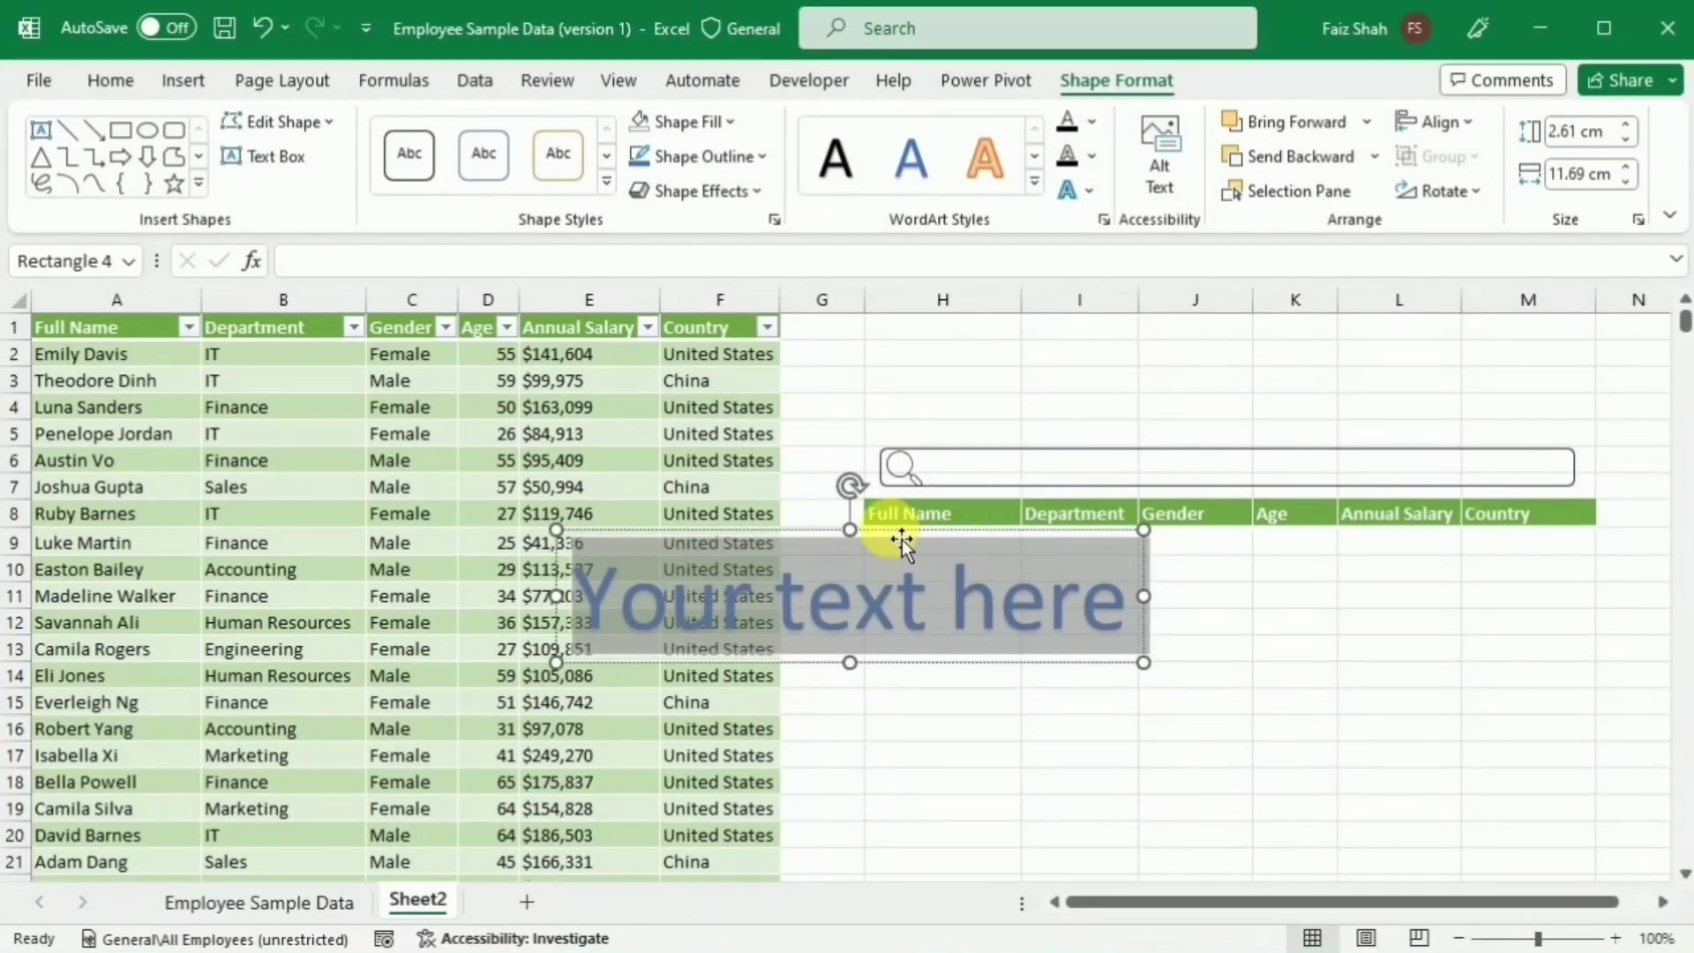
pyautogui.press('Delete')
pyautogui.write('Sear')
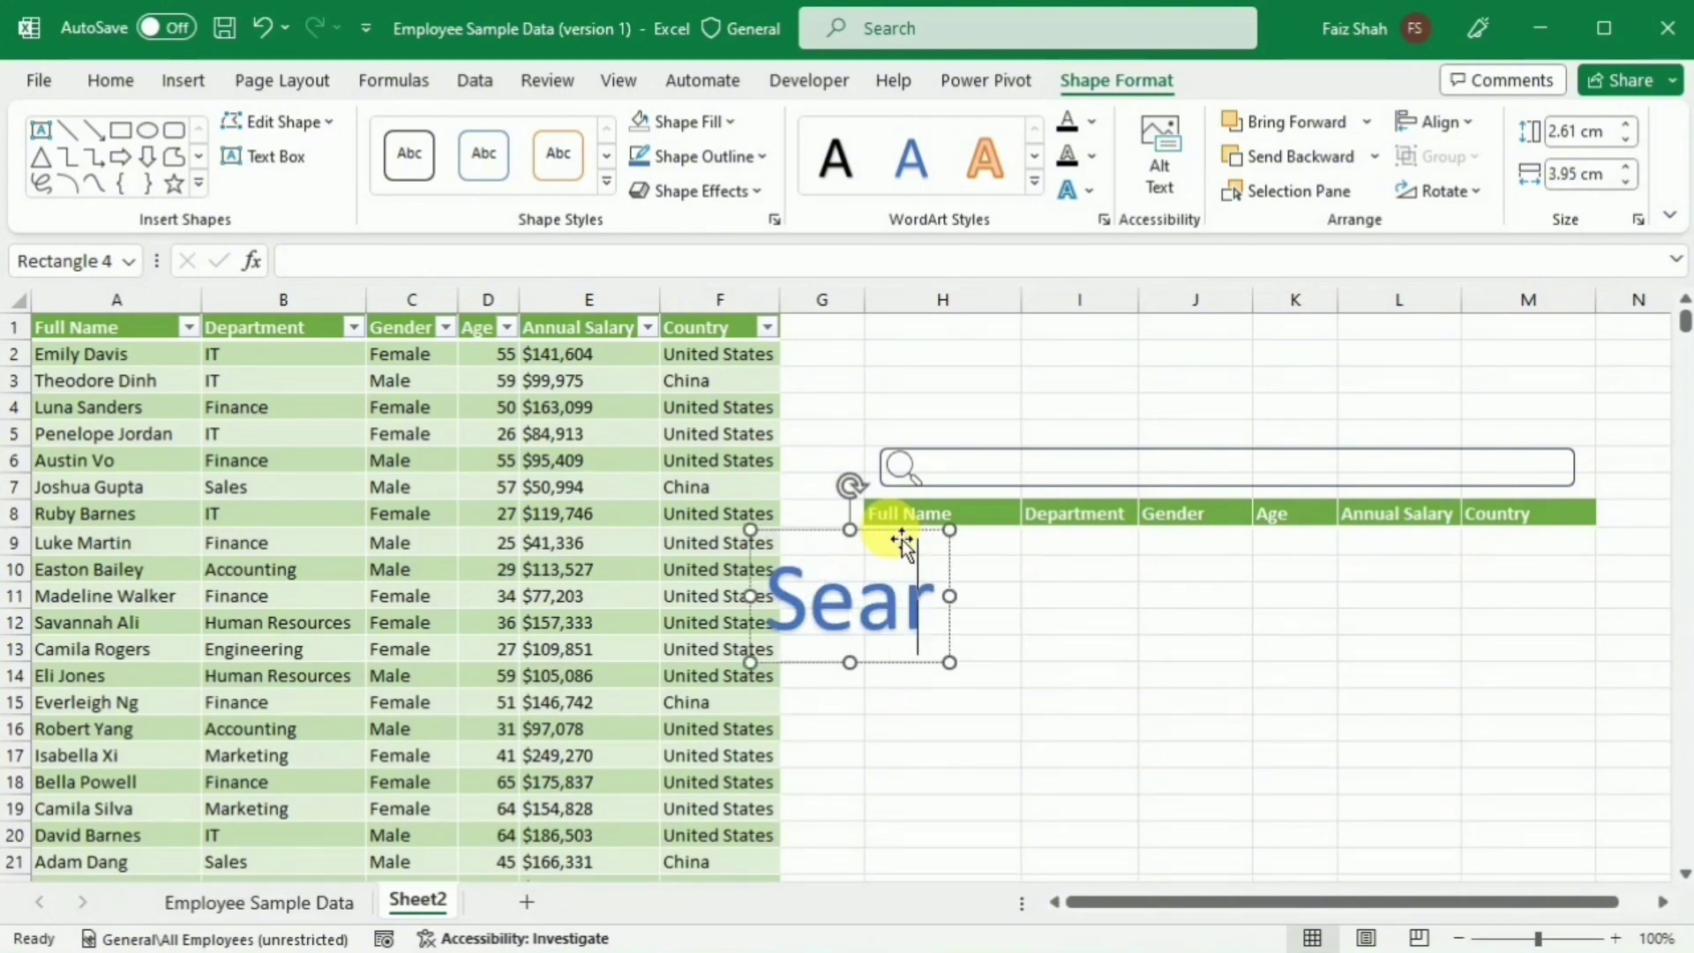
pyautogui.write('ch Box')
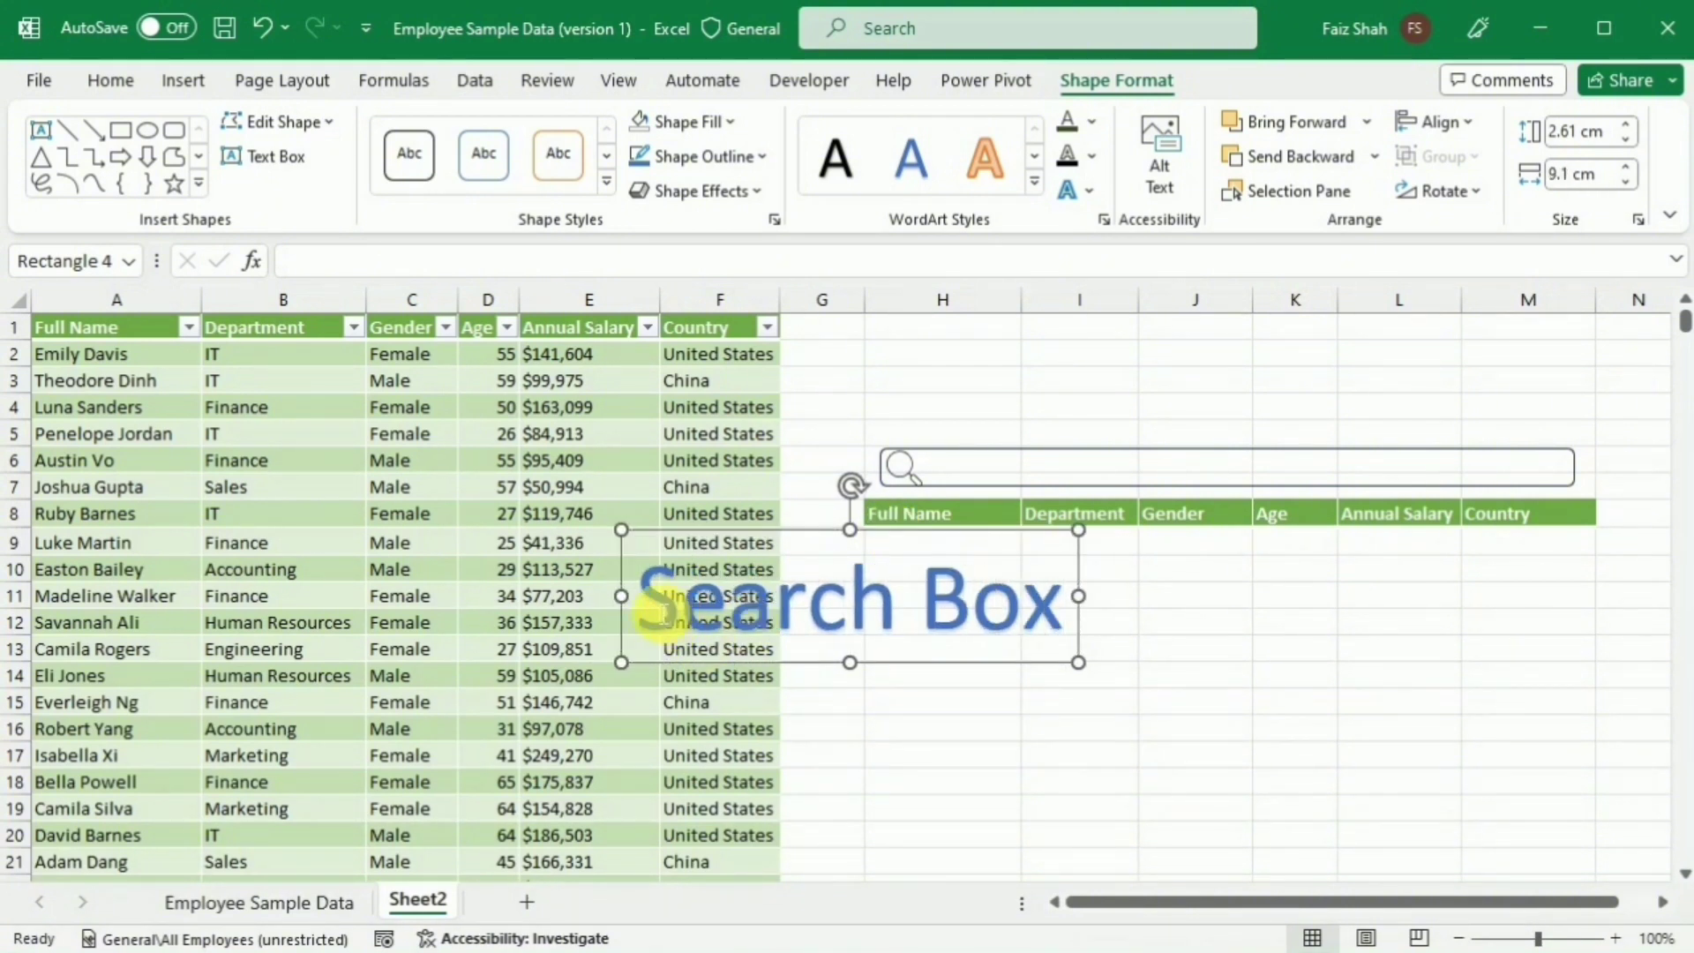
# Step: Colour the 'Search Box' text dark green and move it above the search bar
pyautogui.moveTo(642, 602); pyautogui.dragTo(1041, 605)
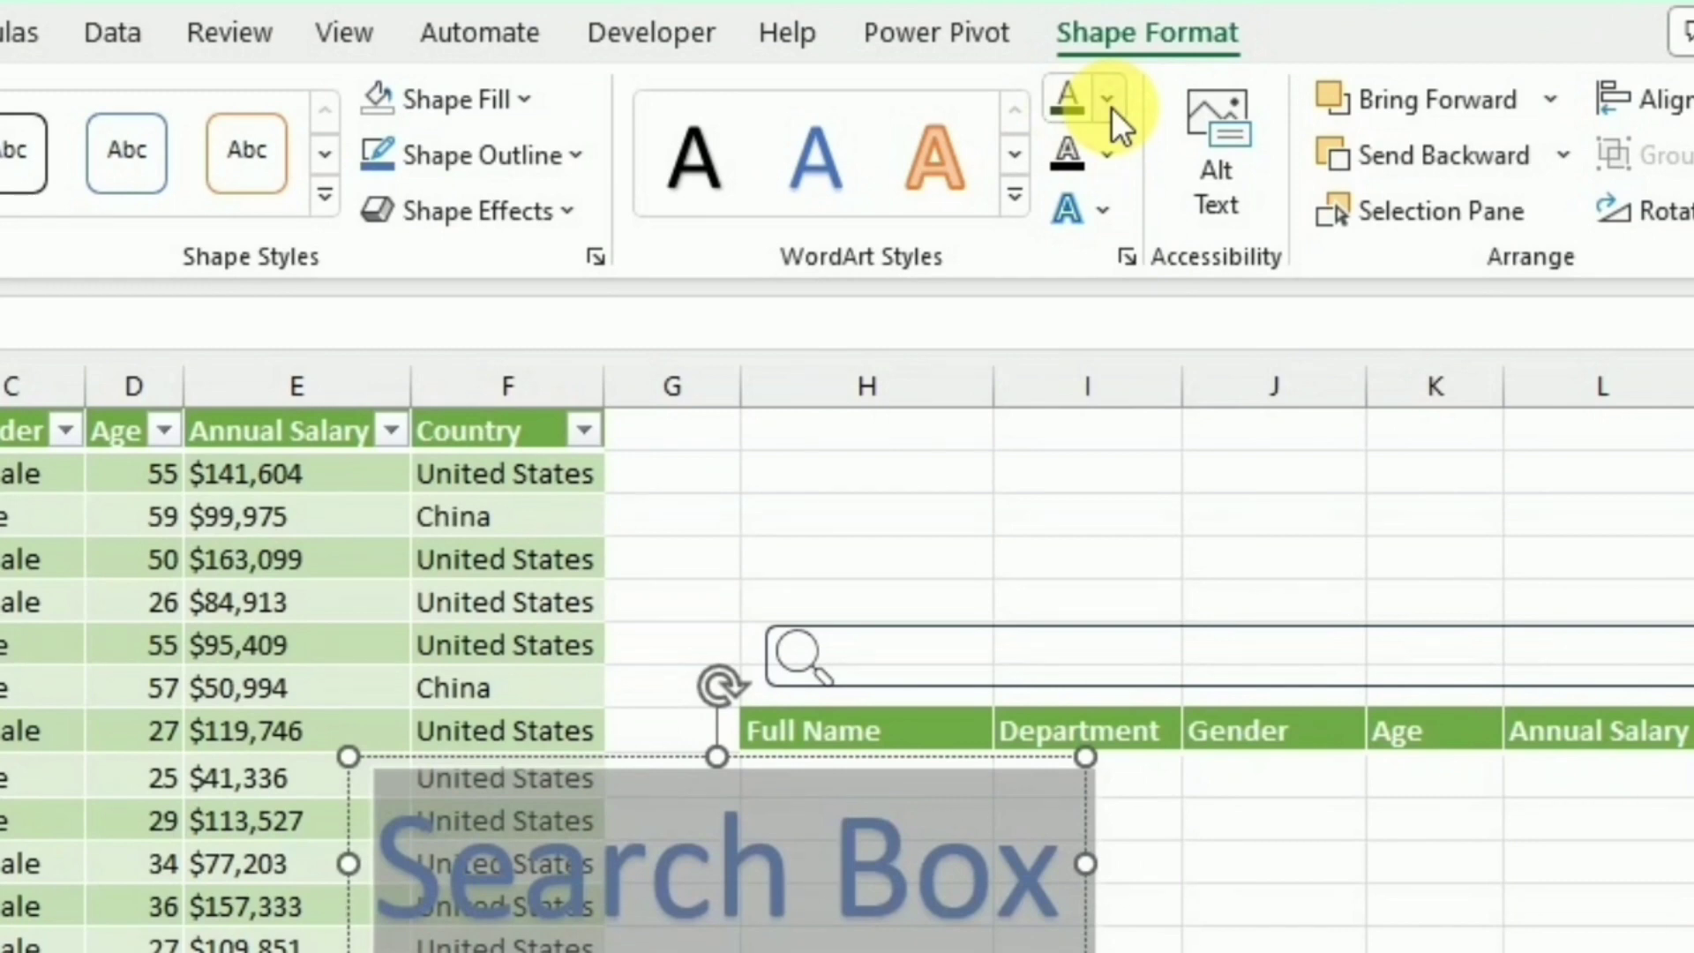
pyautogui.click(1110, 106)
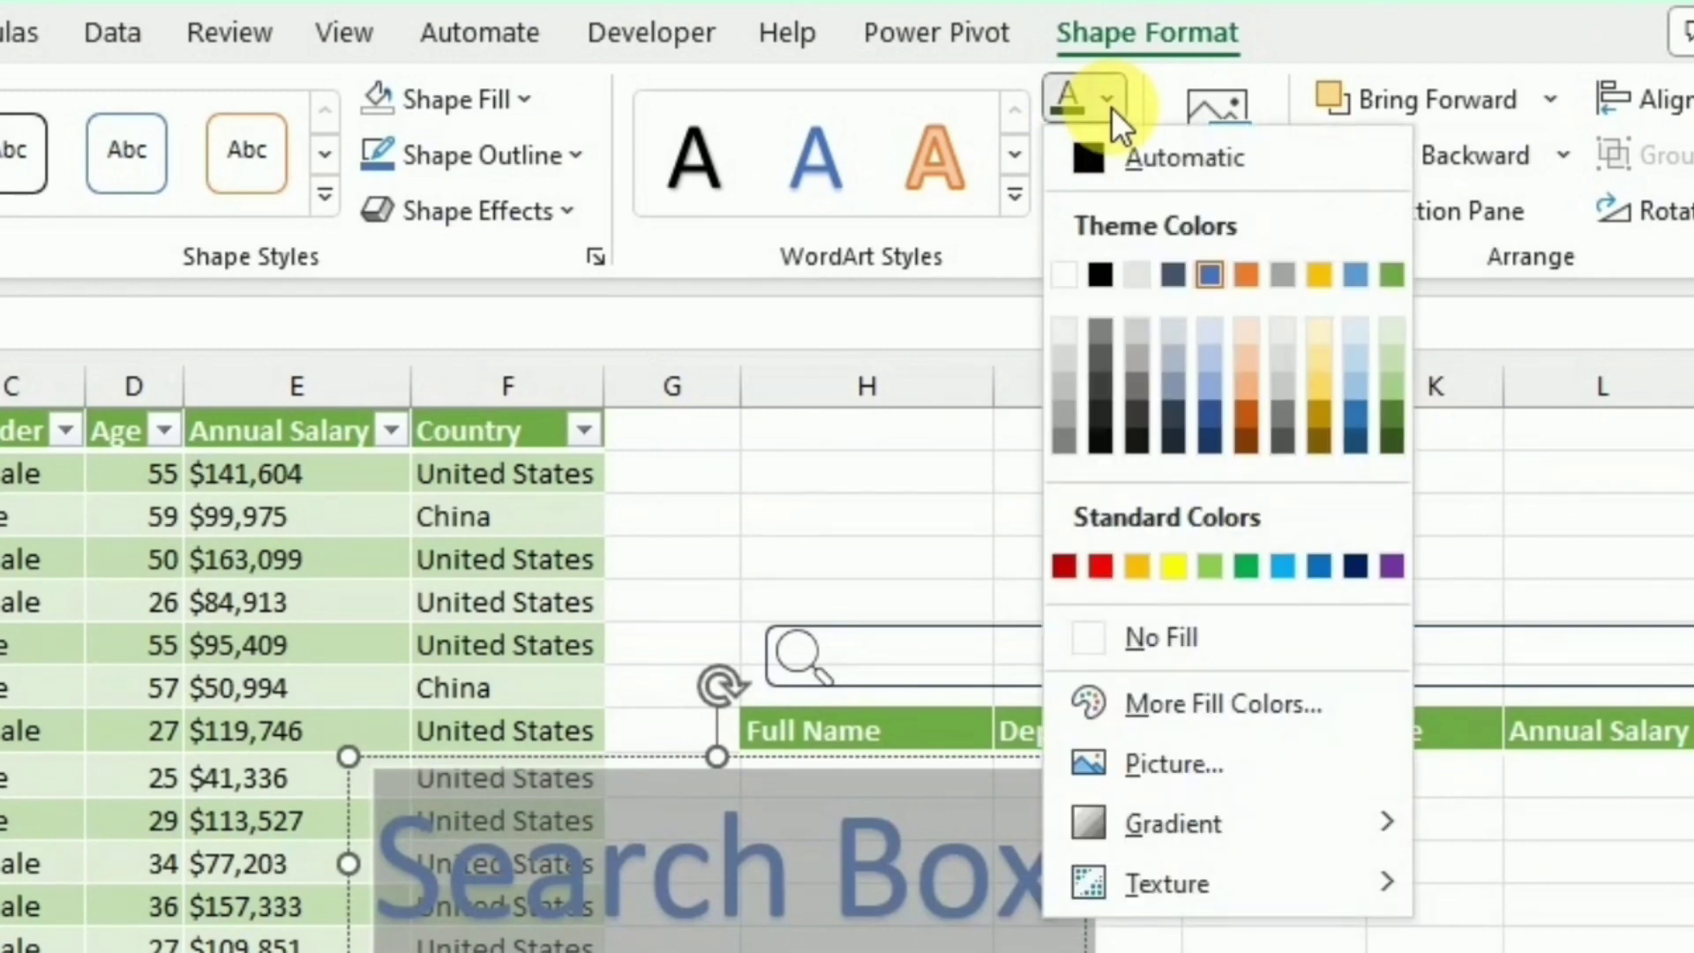
pyautogui.click(1393, 439)
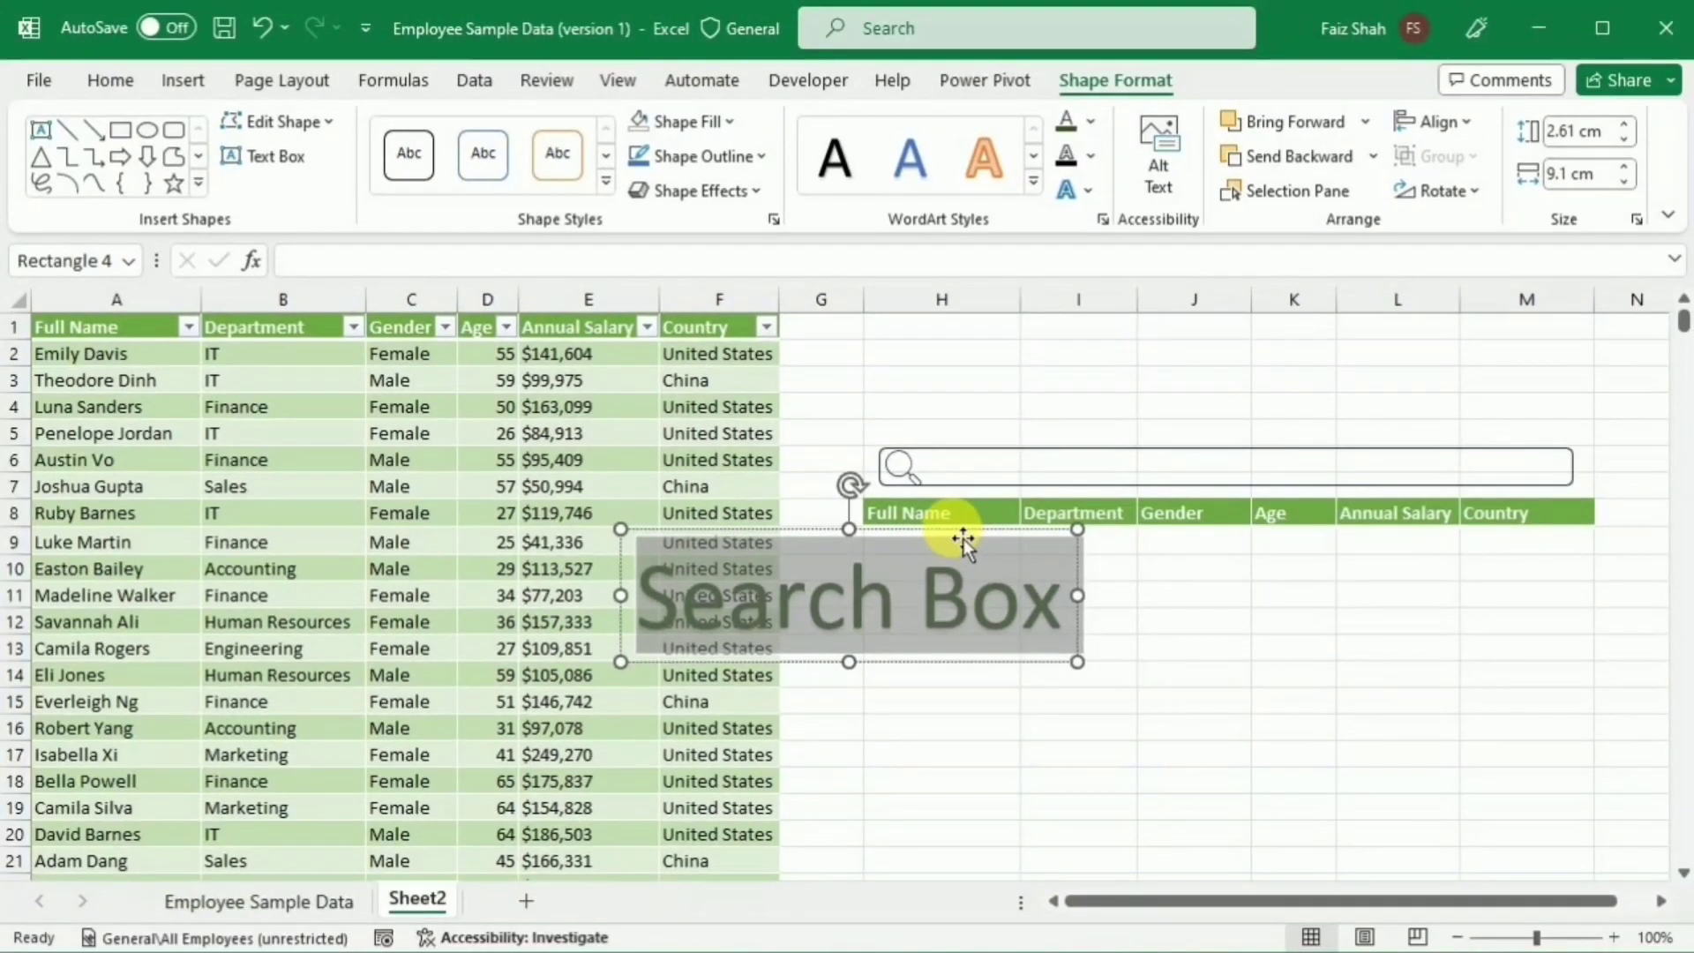
pyautogui.moveTo(962, 538); pyautogui.dragTo(1333, 337)
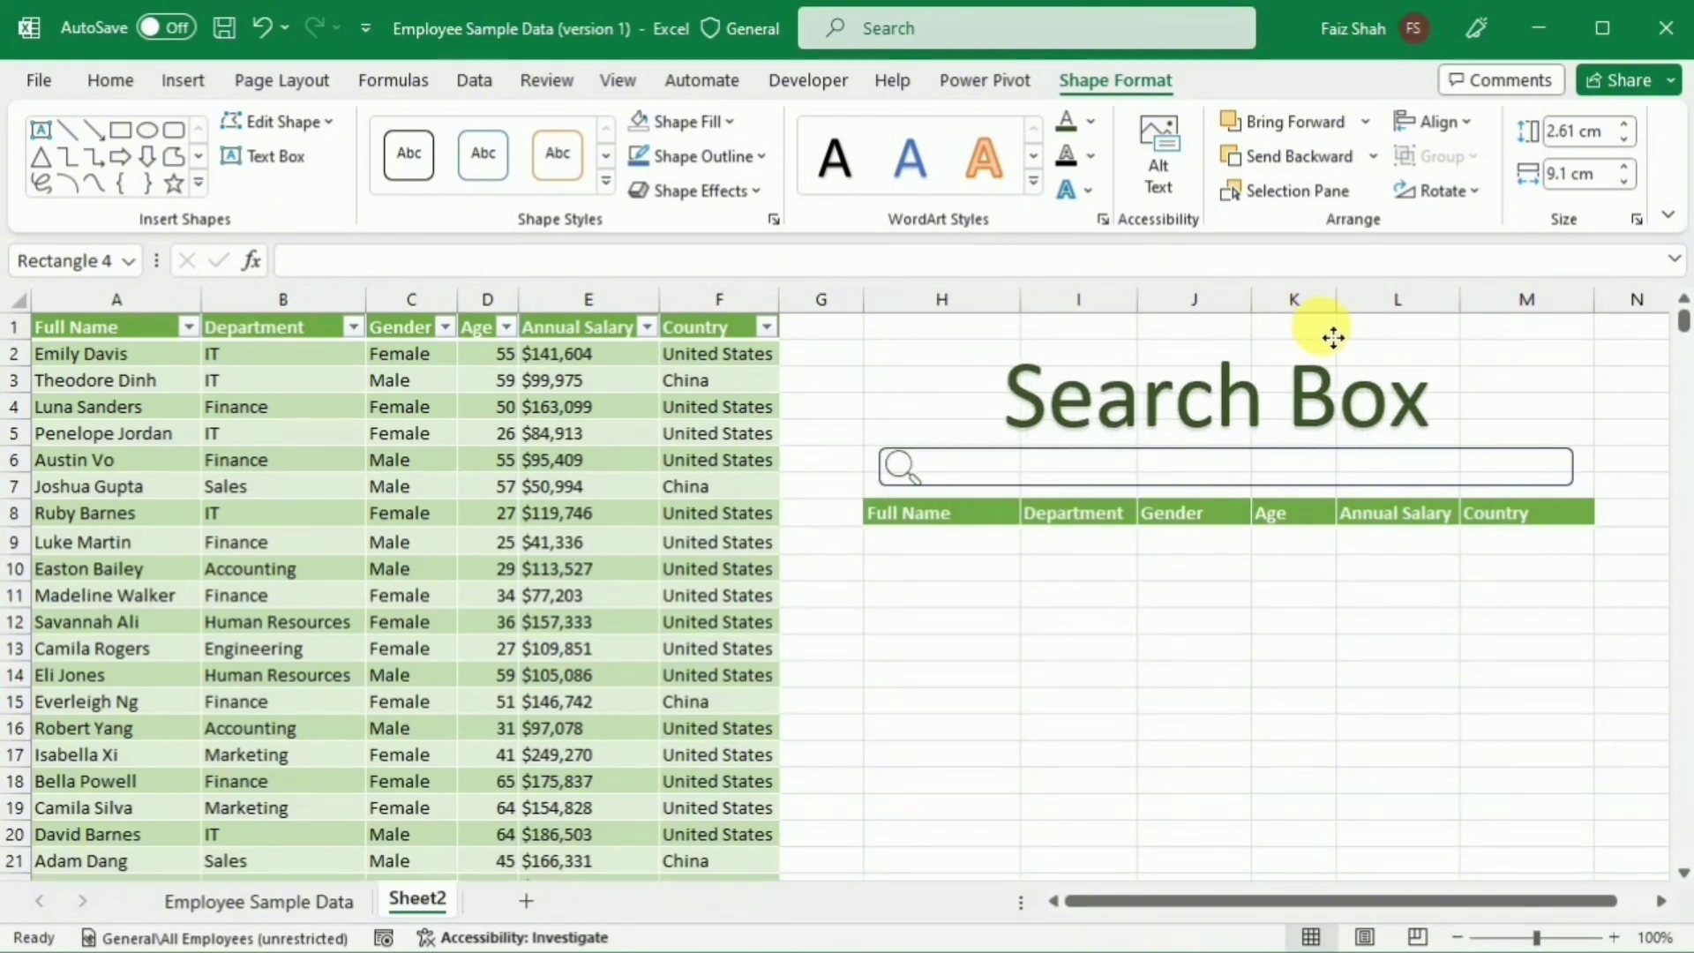
pyautogui.click(926, 541)
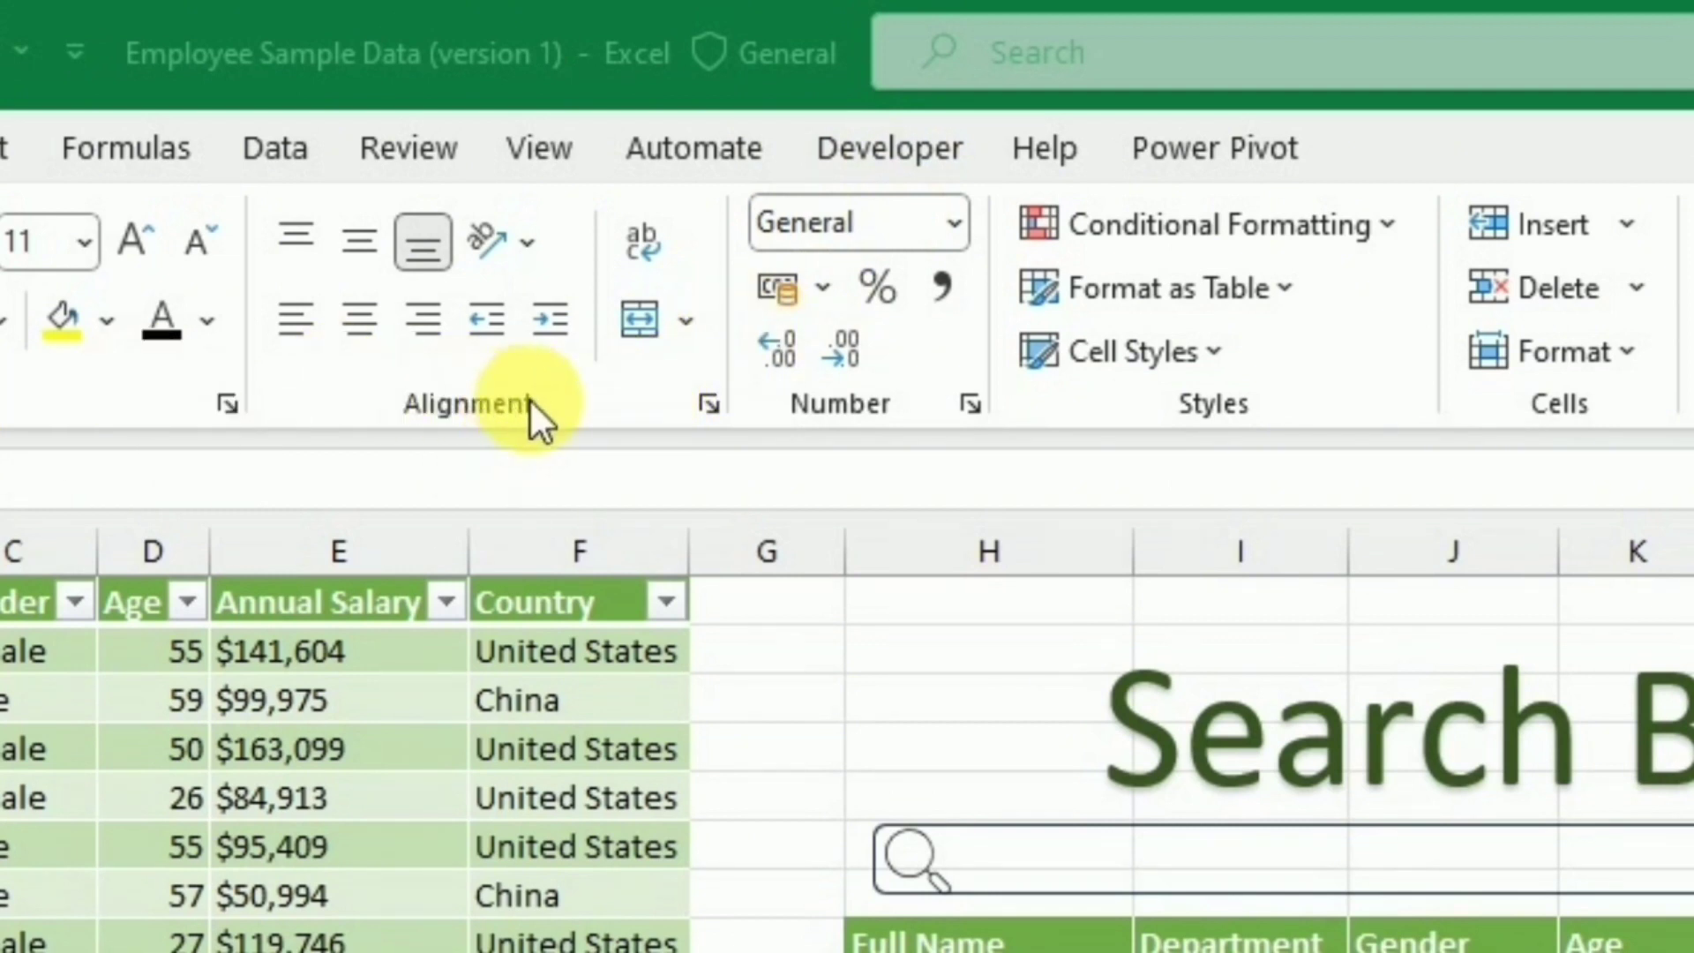
pyautogui.rightClick(600, 400)
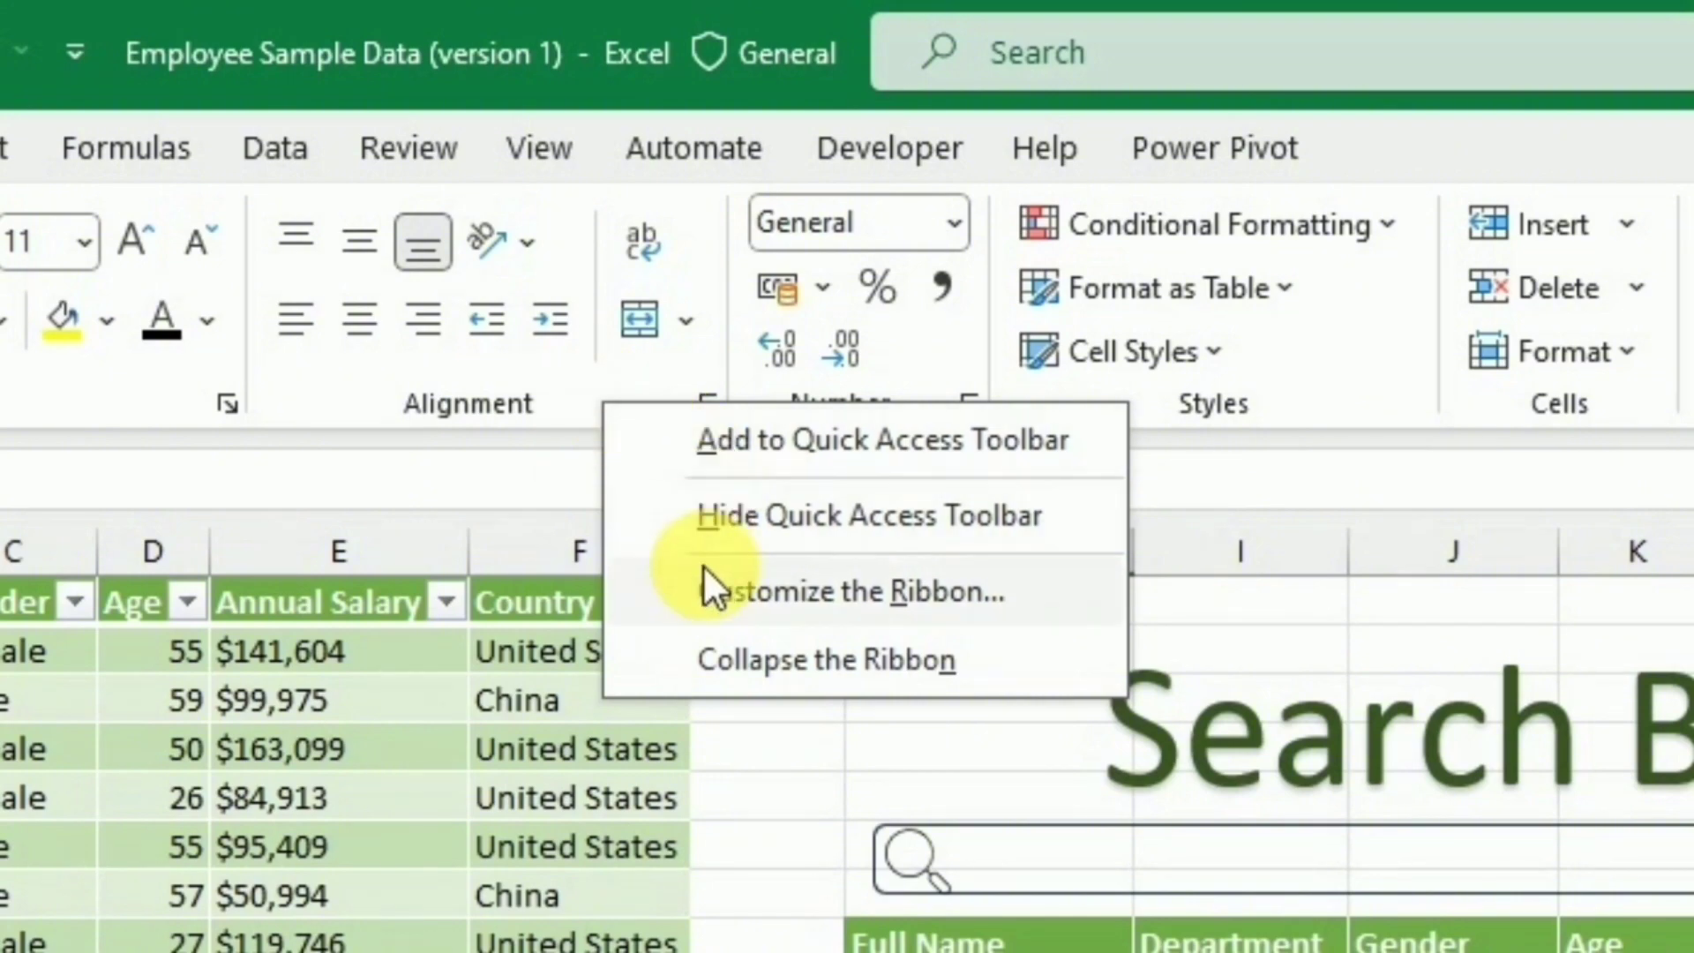
pyautogui.click(822, 606)
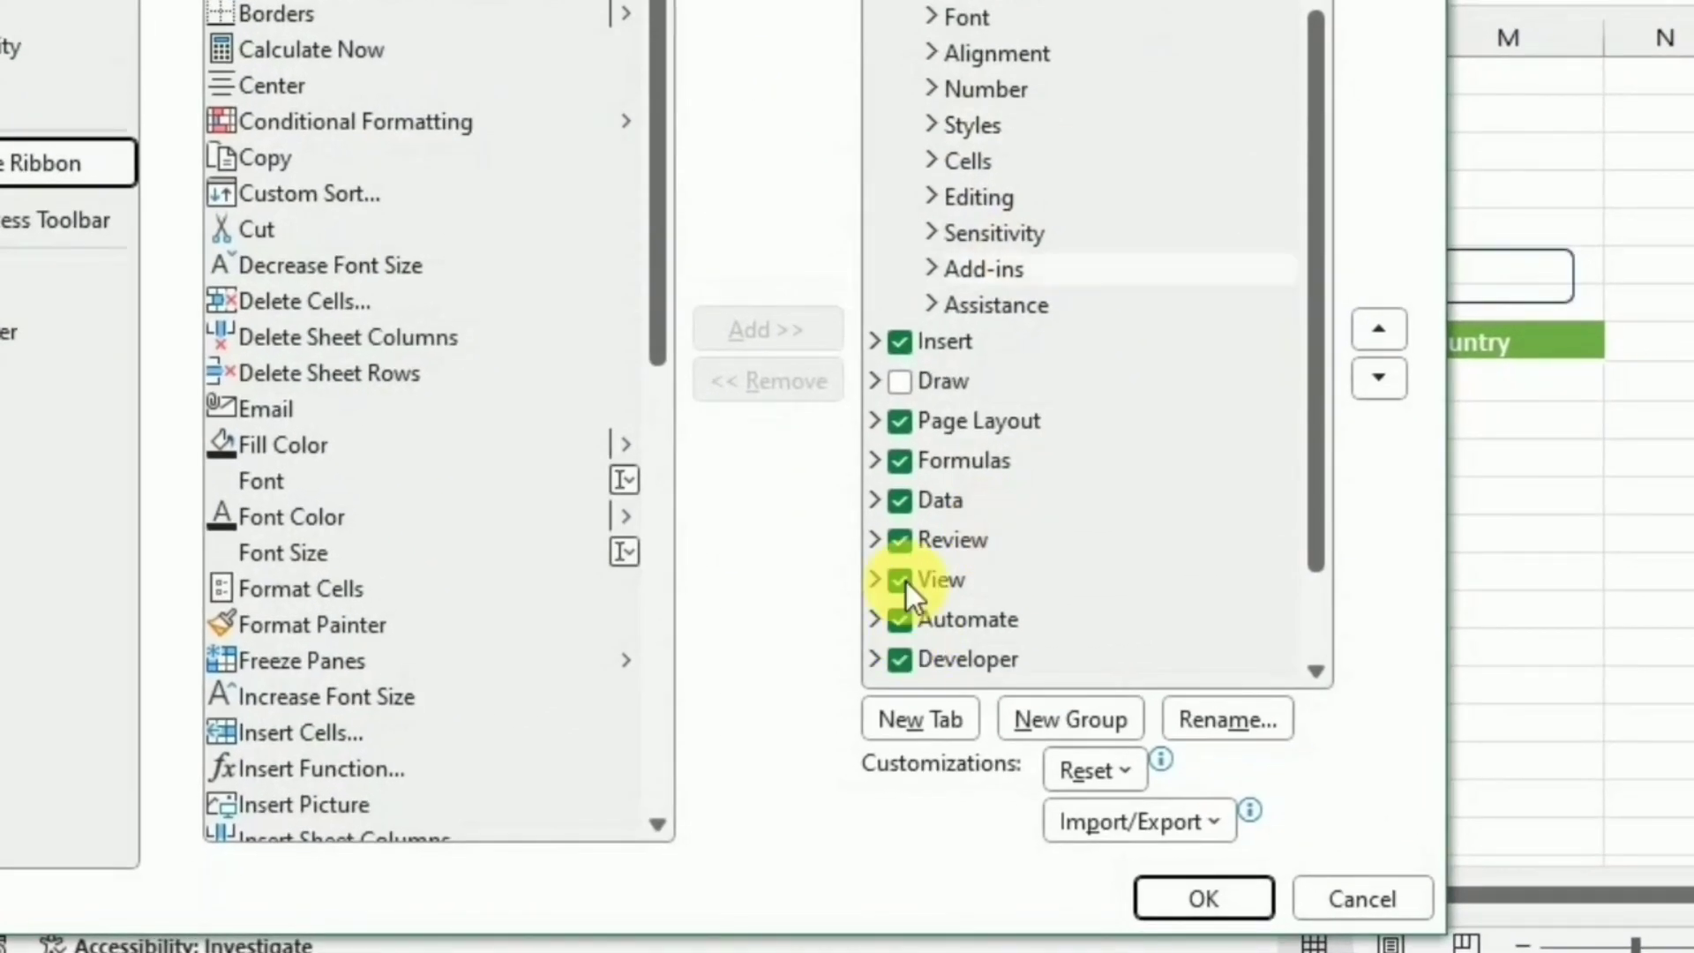
pyautogui.click(884, 666)
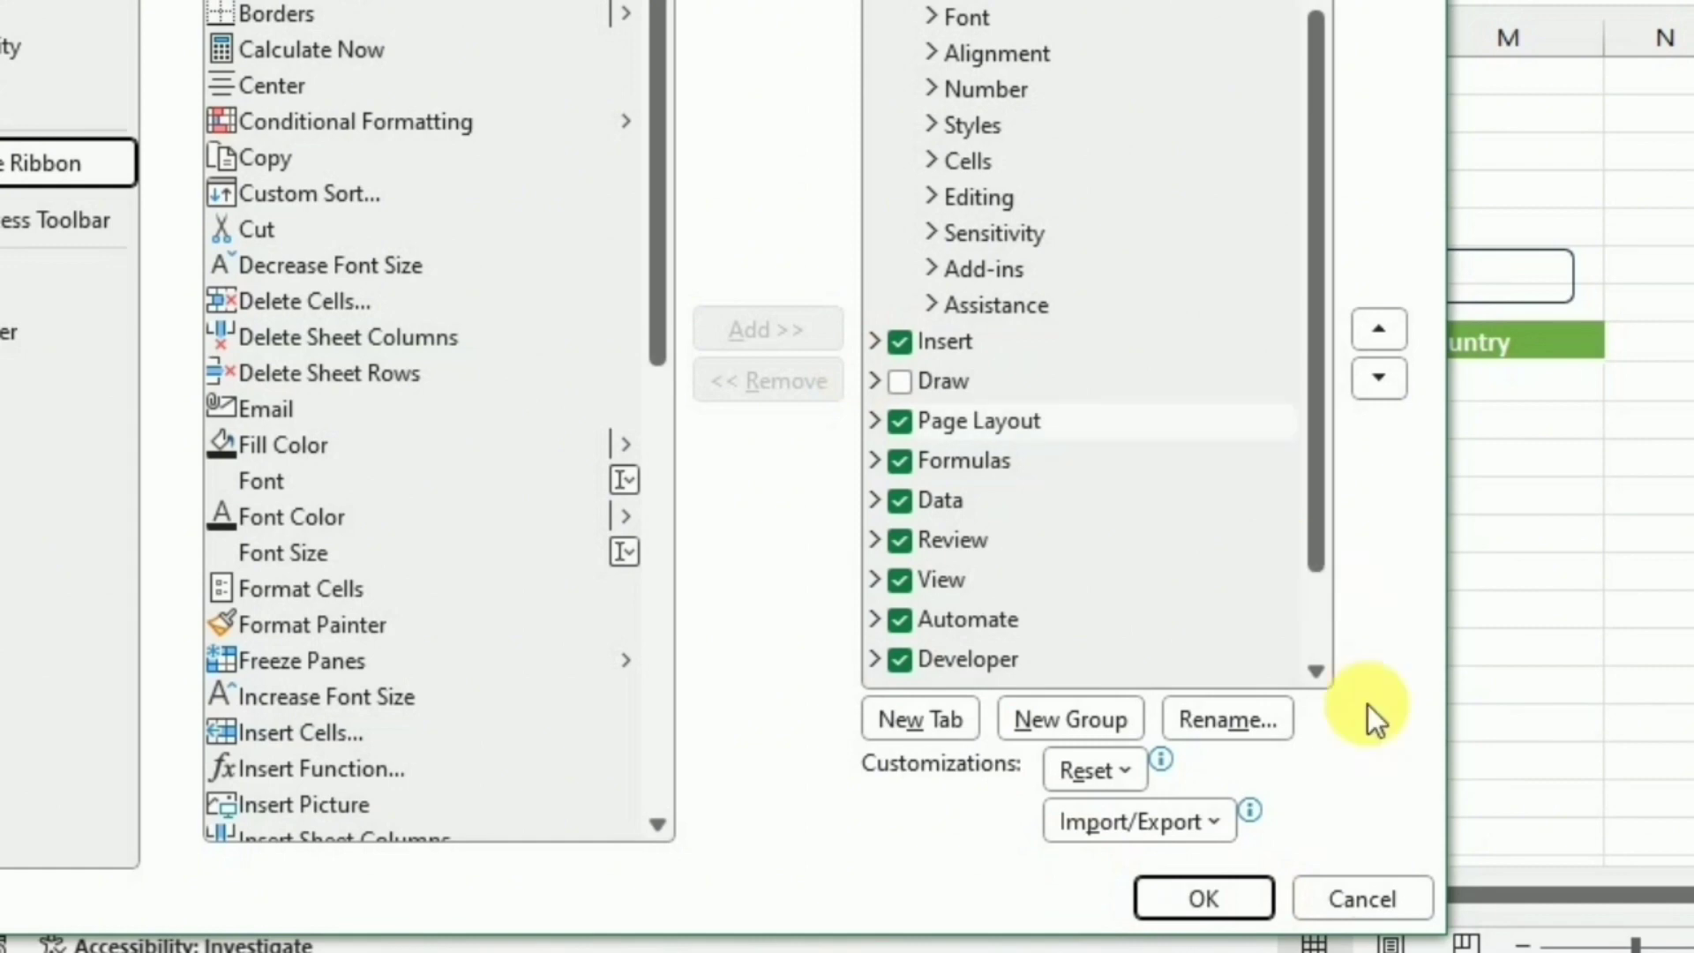
pyautogui.click(1378, 900)
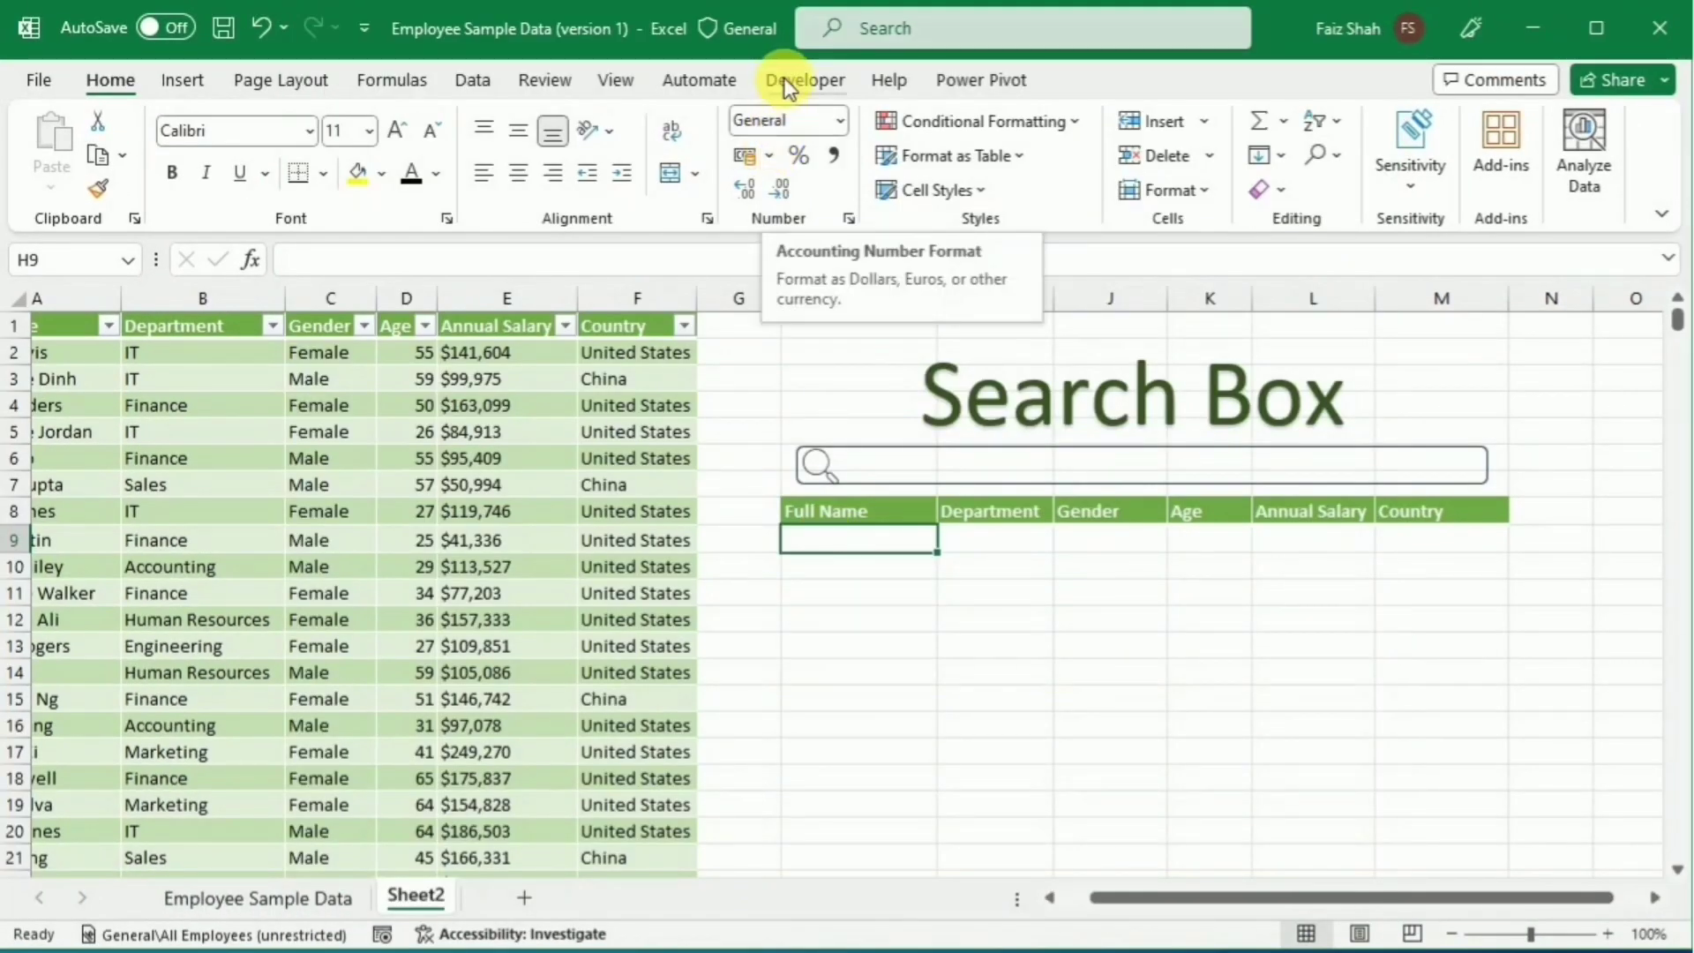
# Step: Draw an ActiveX text box from the Developer tab inside the search bar, beside the magnifier
pyautogui.click(788, 85)
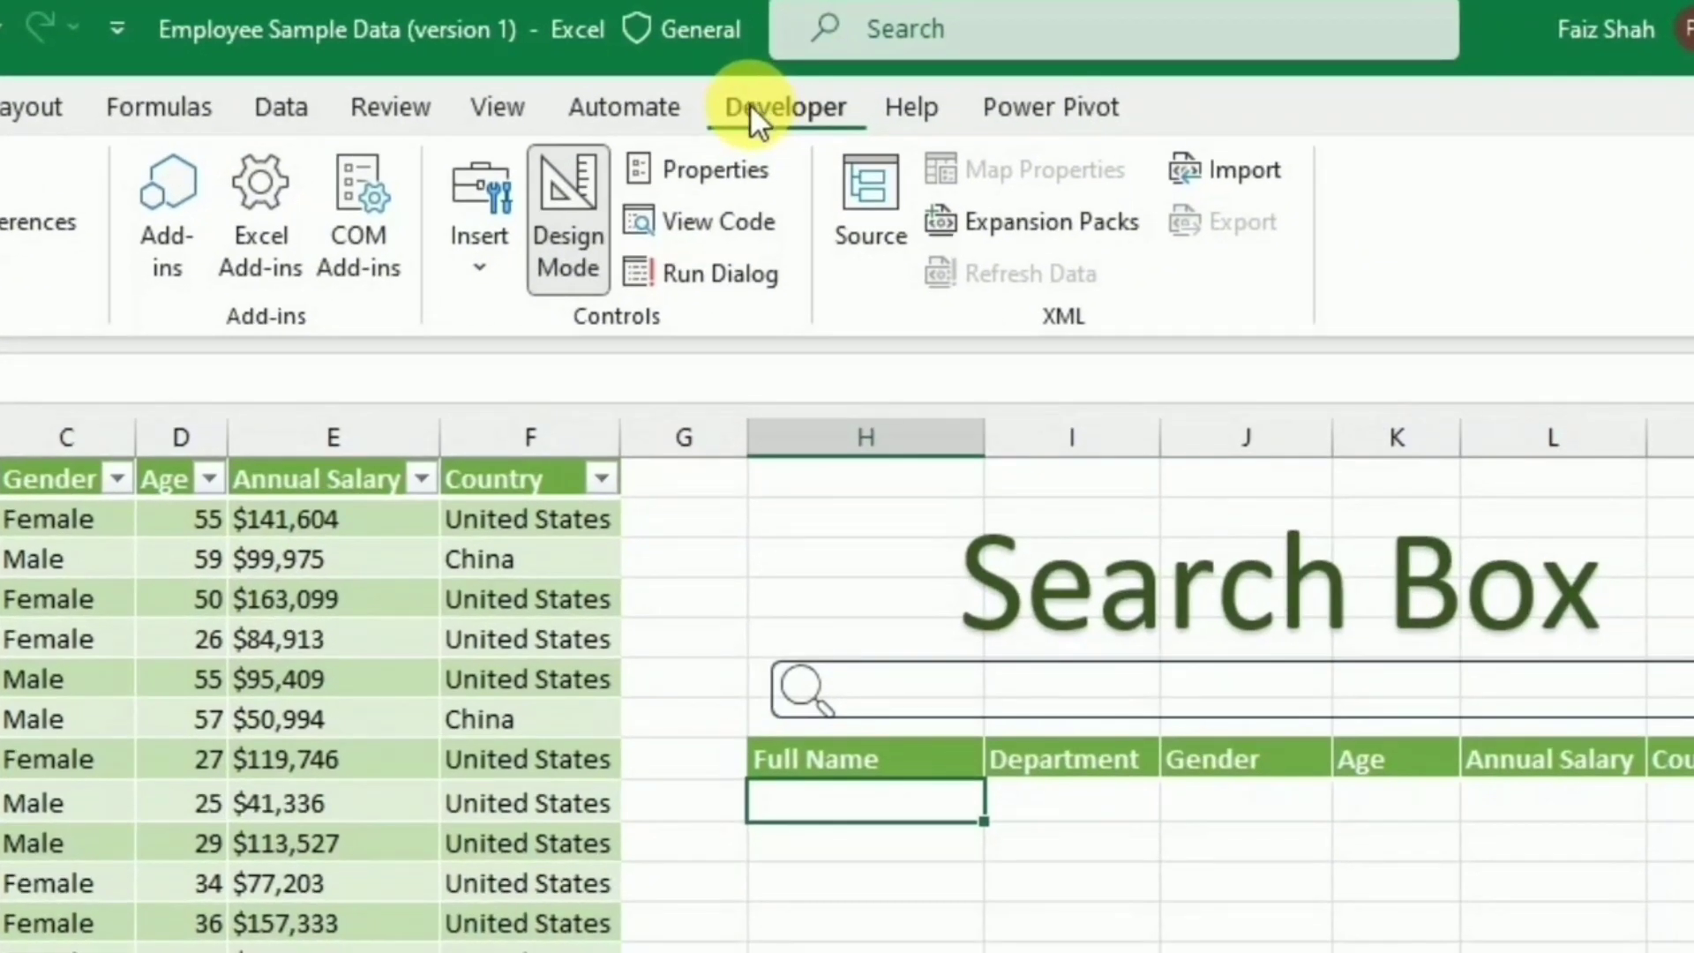
pyautogui.click(480, 268)
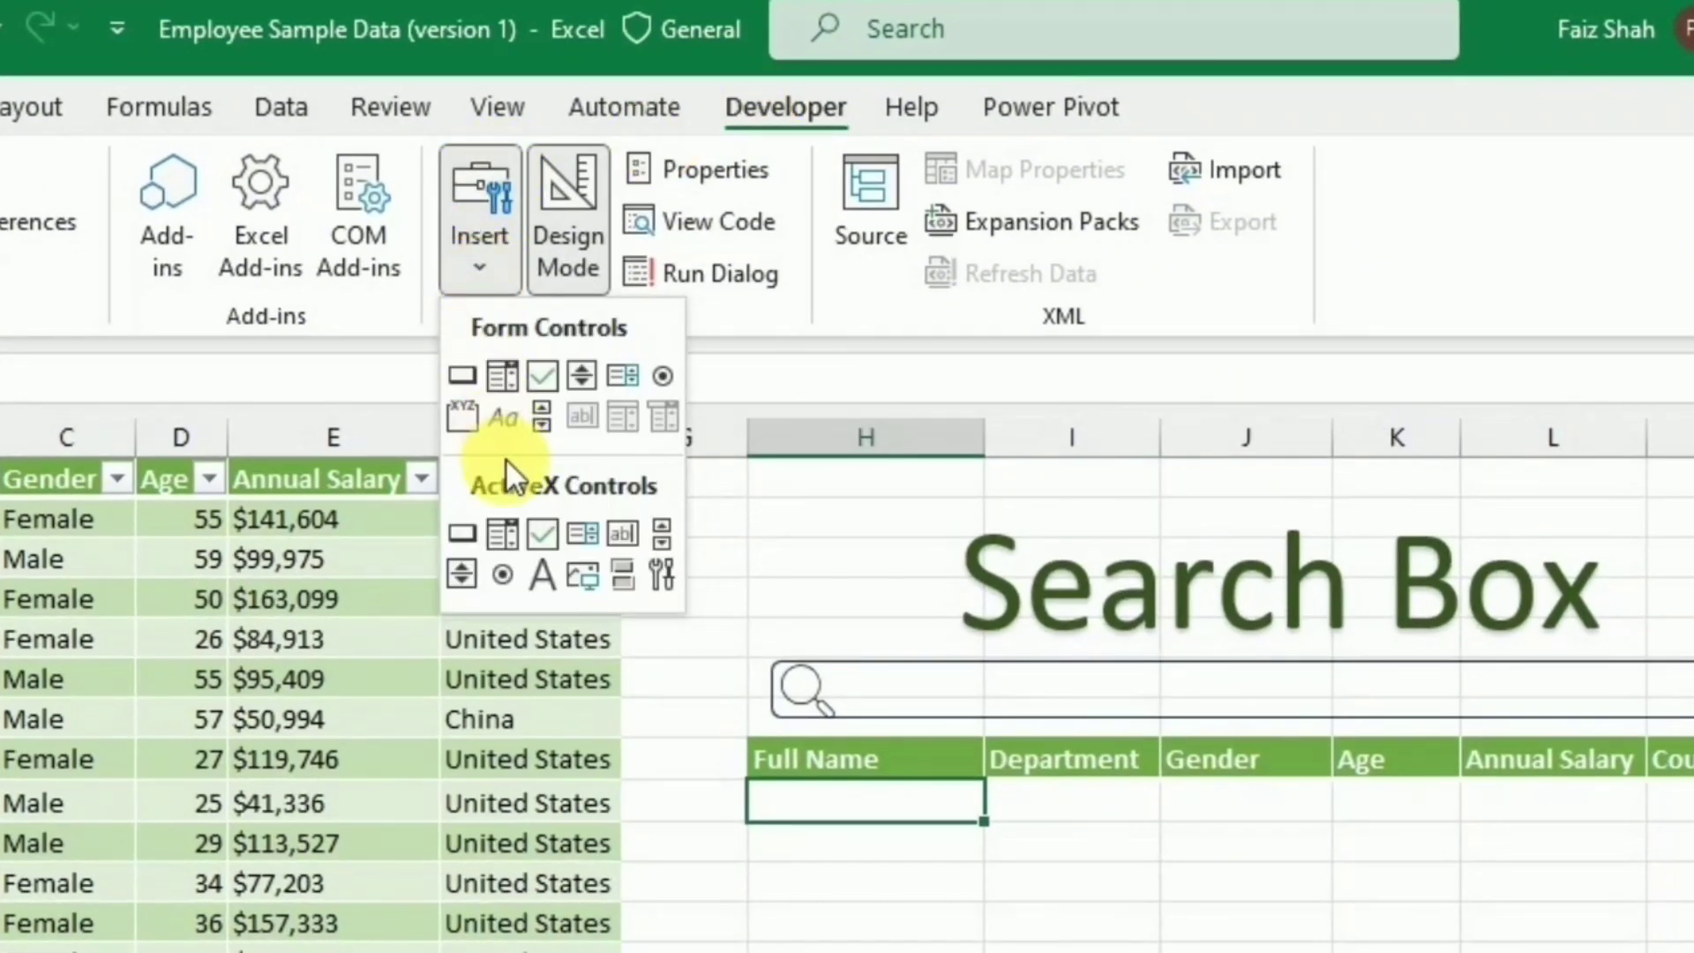
pyautogui.click(628, 528)
pyautogui.moveTo(909, 675); pyautogui.dragTo(1455, 724)
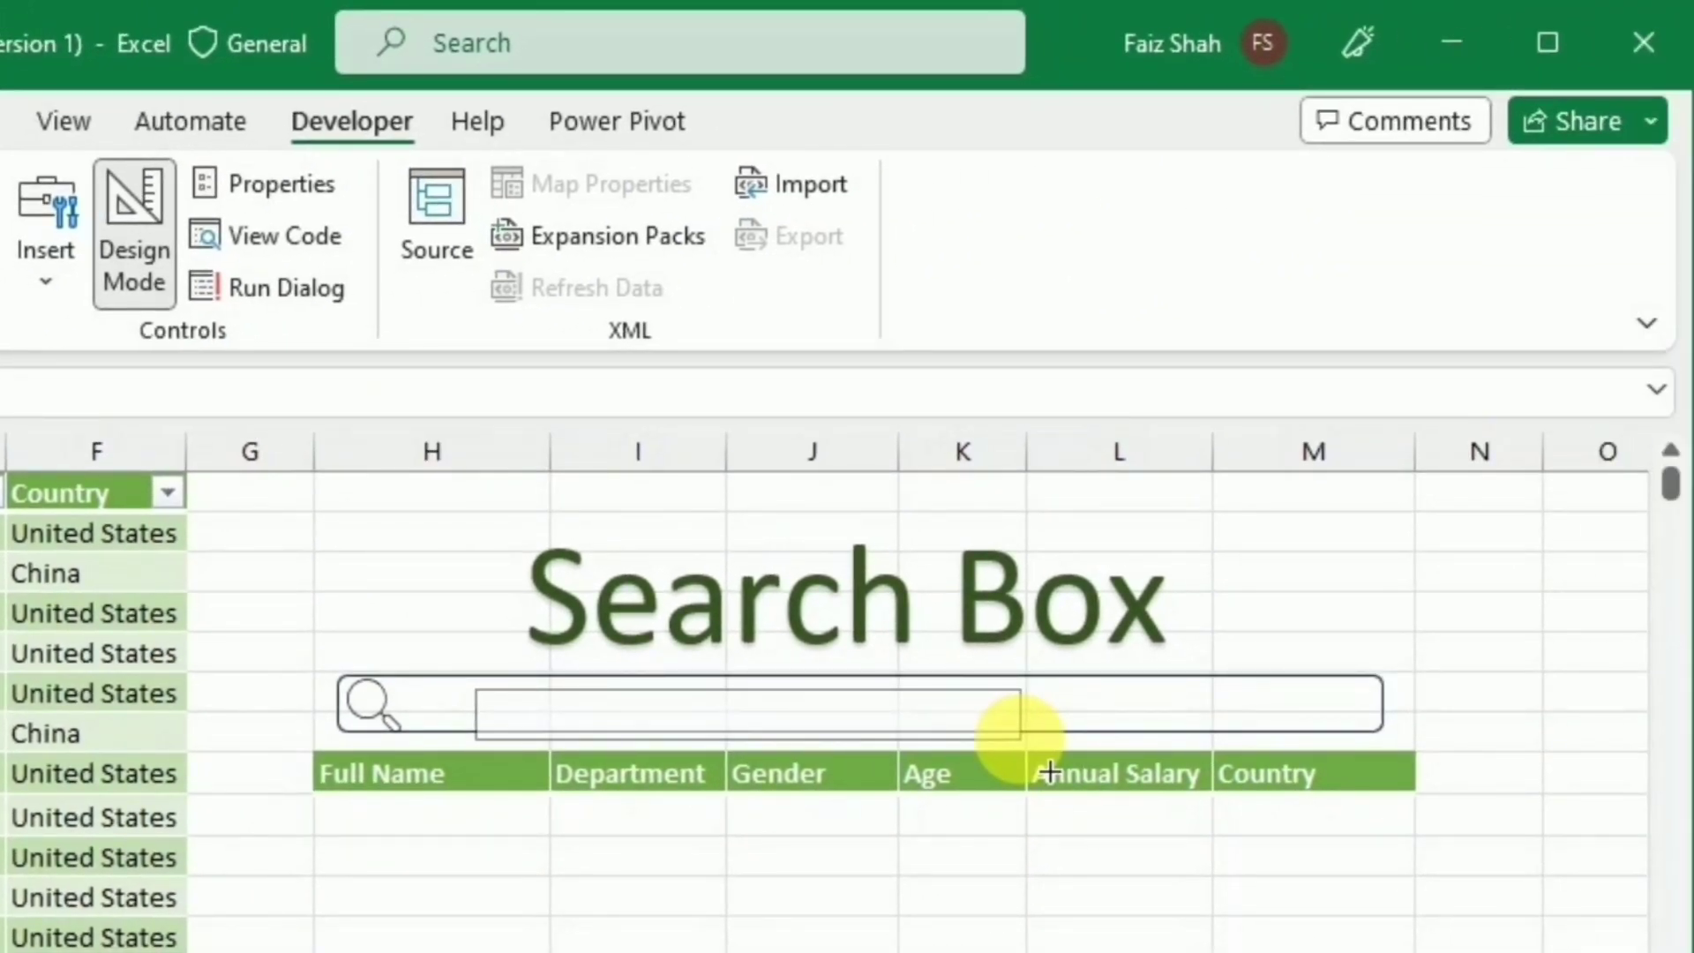
pyautogui.click(1023, 741)
pyautogui.click(956, 713)
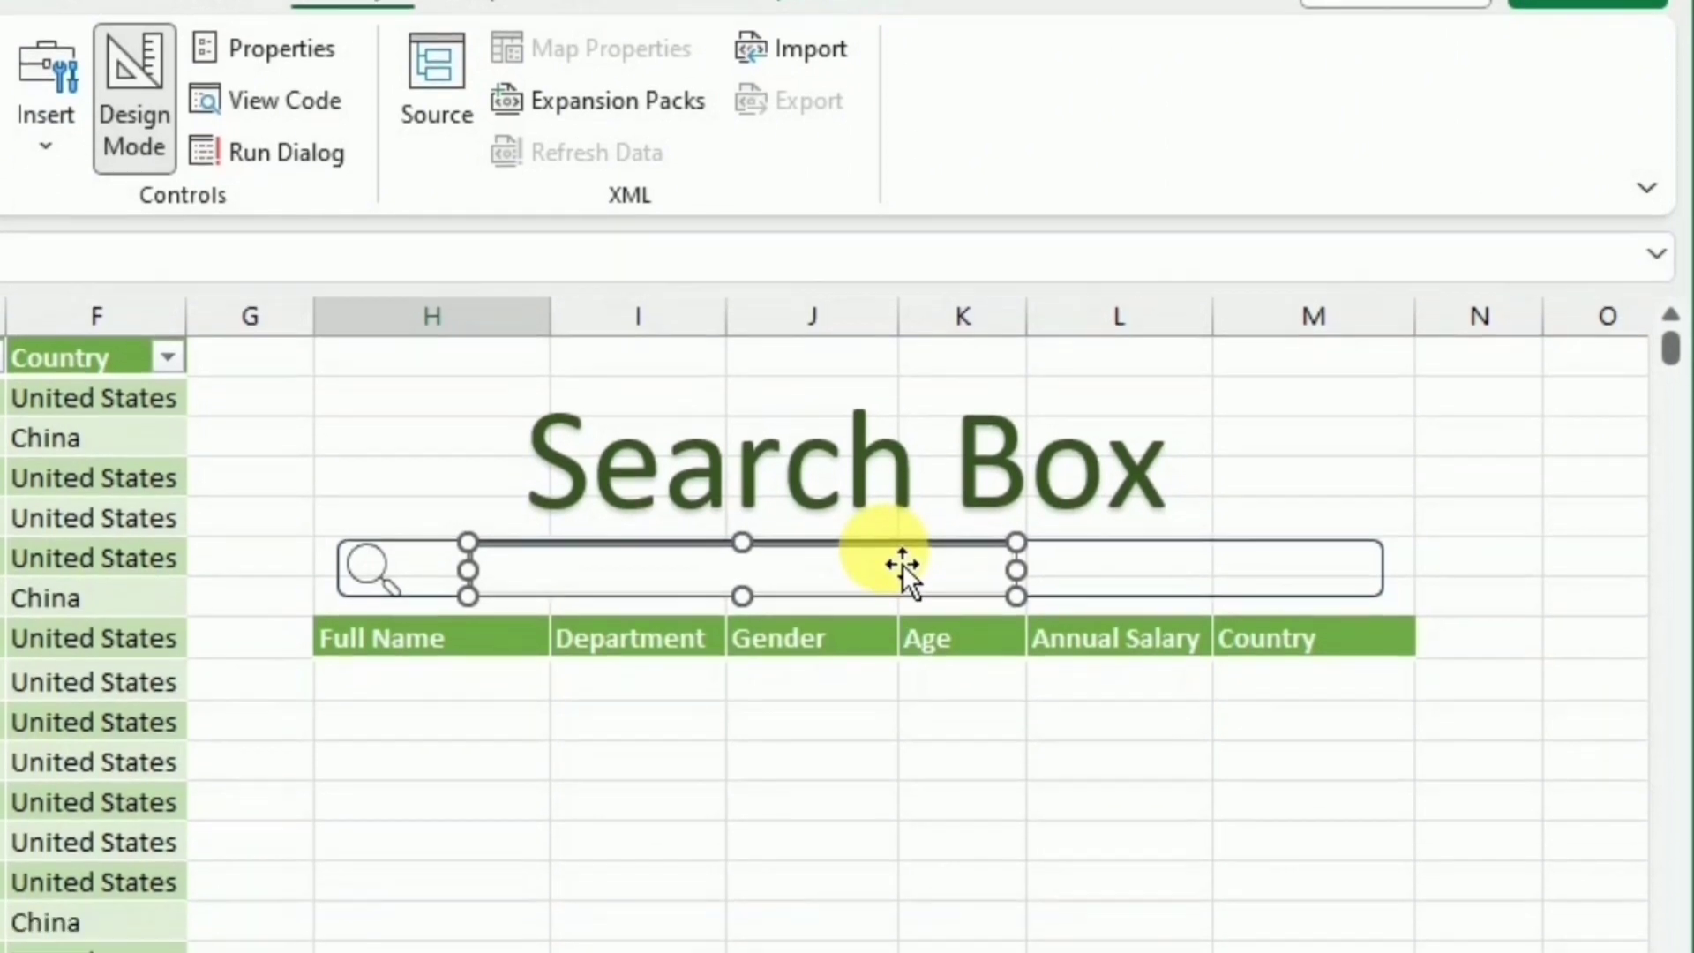
# Step: Set the text box's LinkedCell property to H1
pyautogui.rightClick(886, 554)
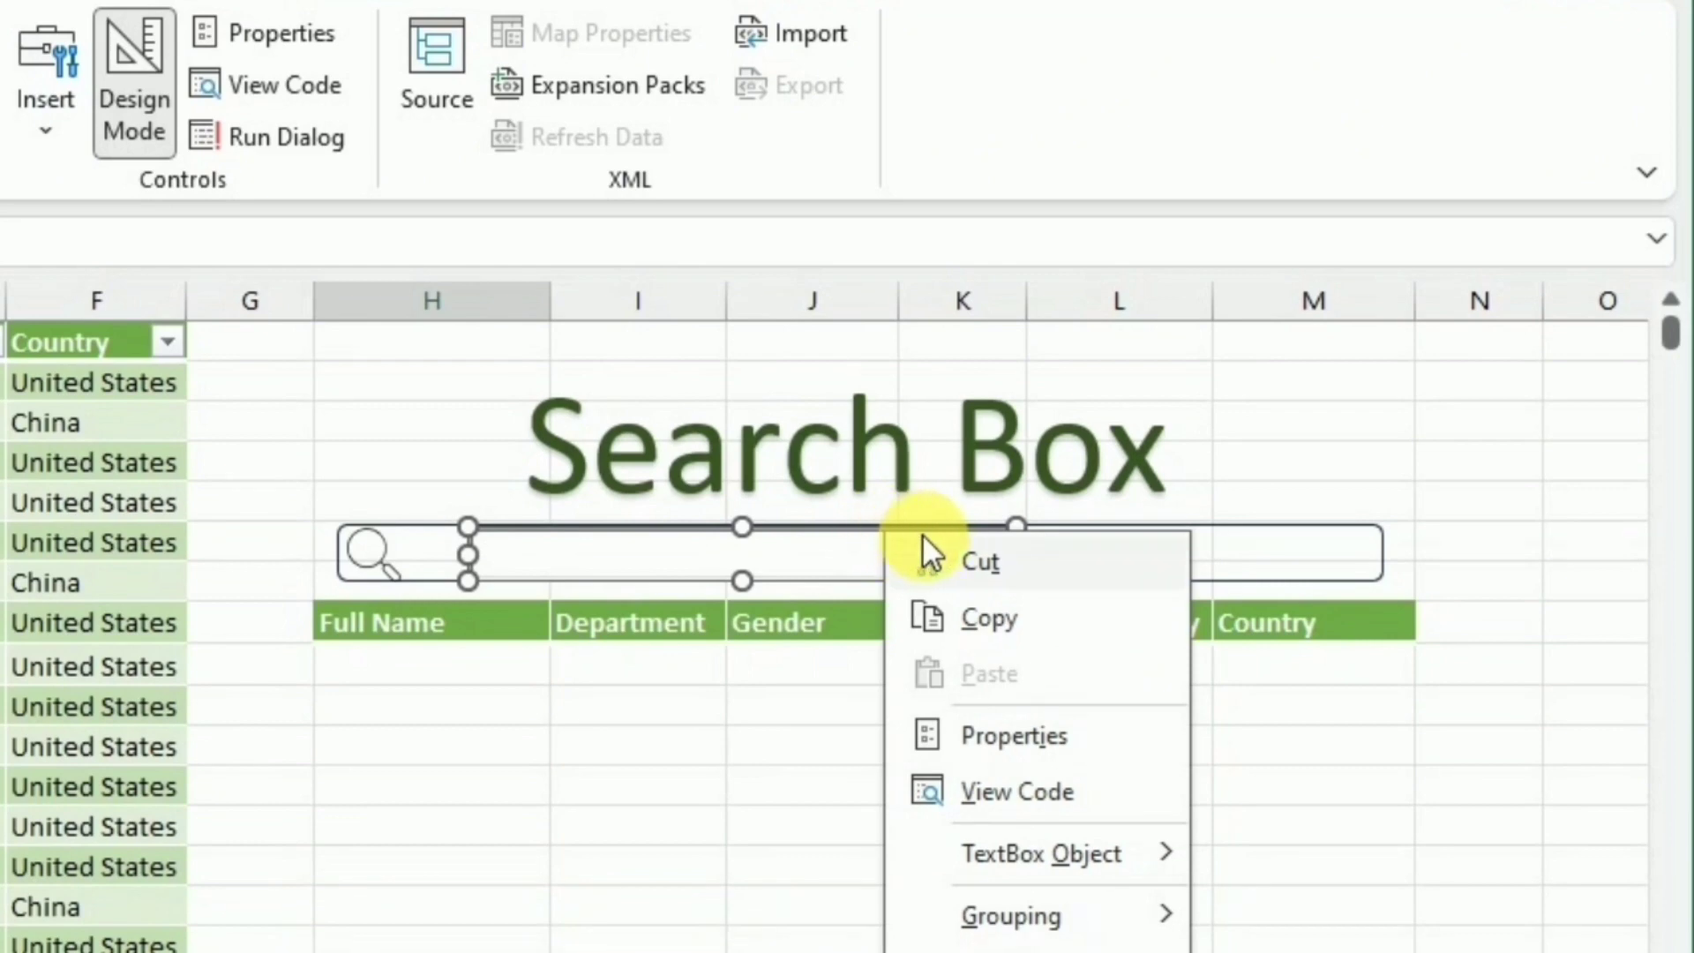
pyautogui.click(1012, 735)
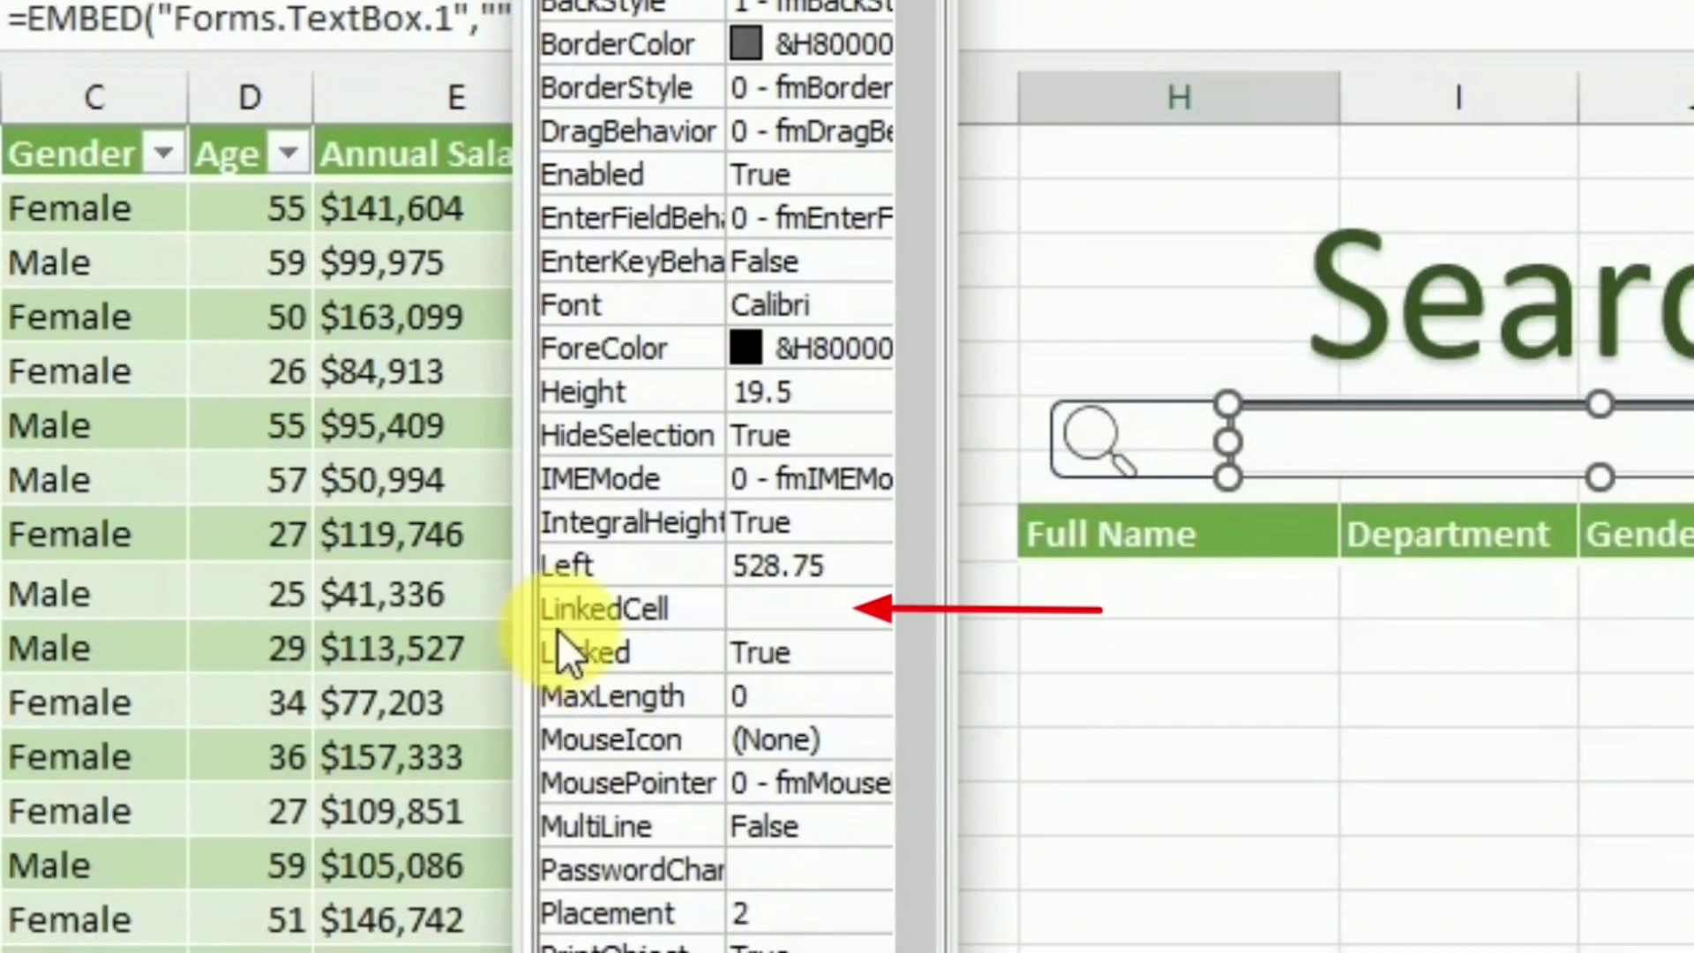
pyautogui.click(764, 613)
pyautogui.click(772, 615)
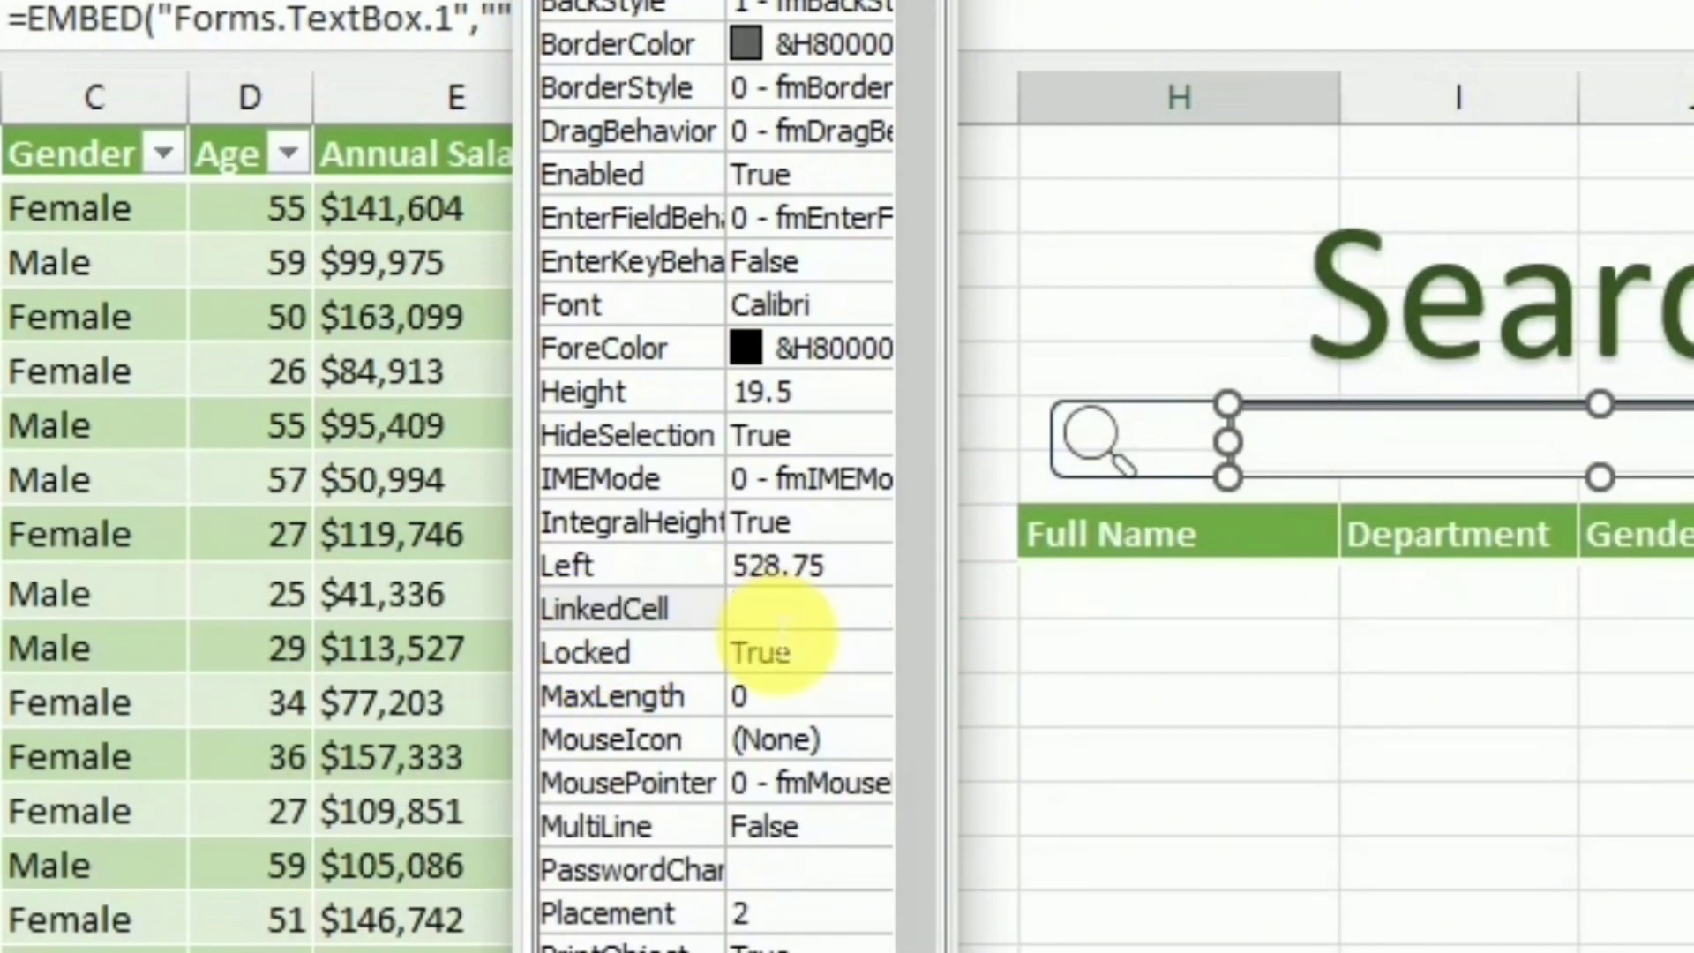
pyautogui.write('H1')
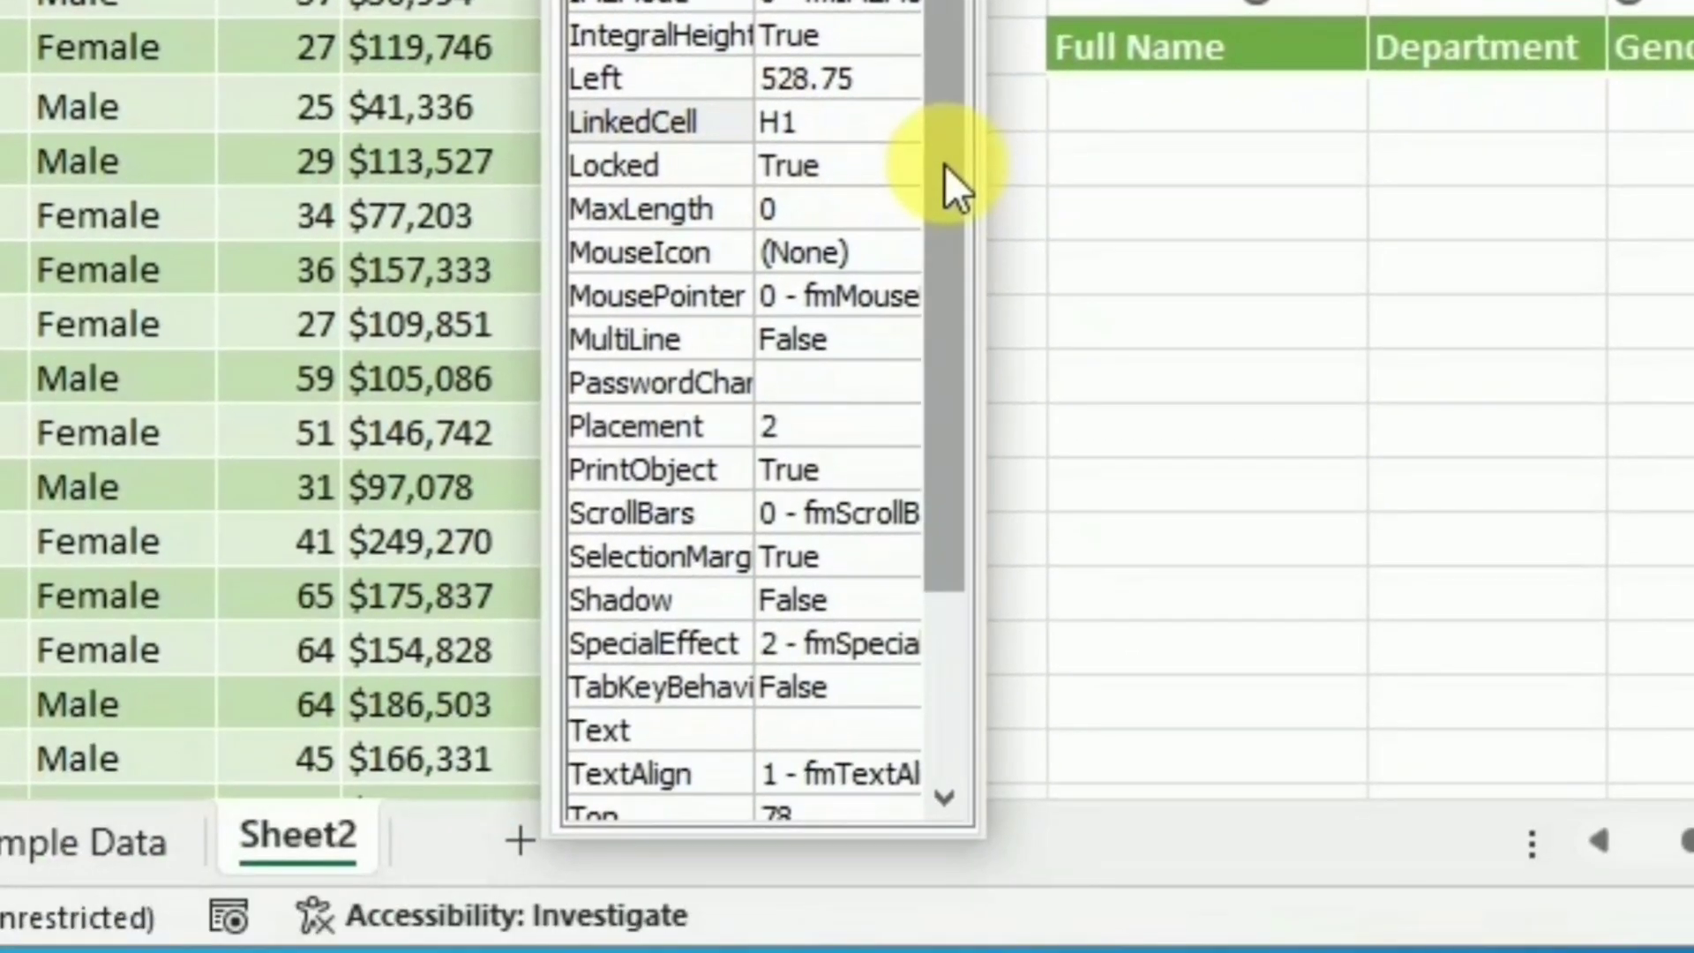
# Step: Change the text box's SpecialEffect to 0 - fmSpecialEffectFlat
pyautogui.moveTo(919, 651); pyautogui.dragTo(944, 701)
pyautogui.moveTo(970, 215); pyautogui.dragTo(981, 331)
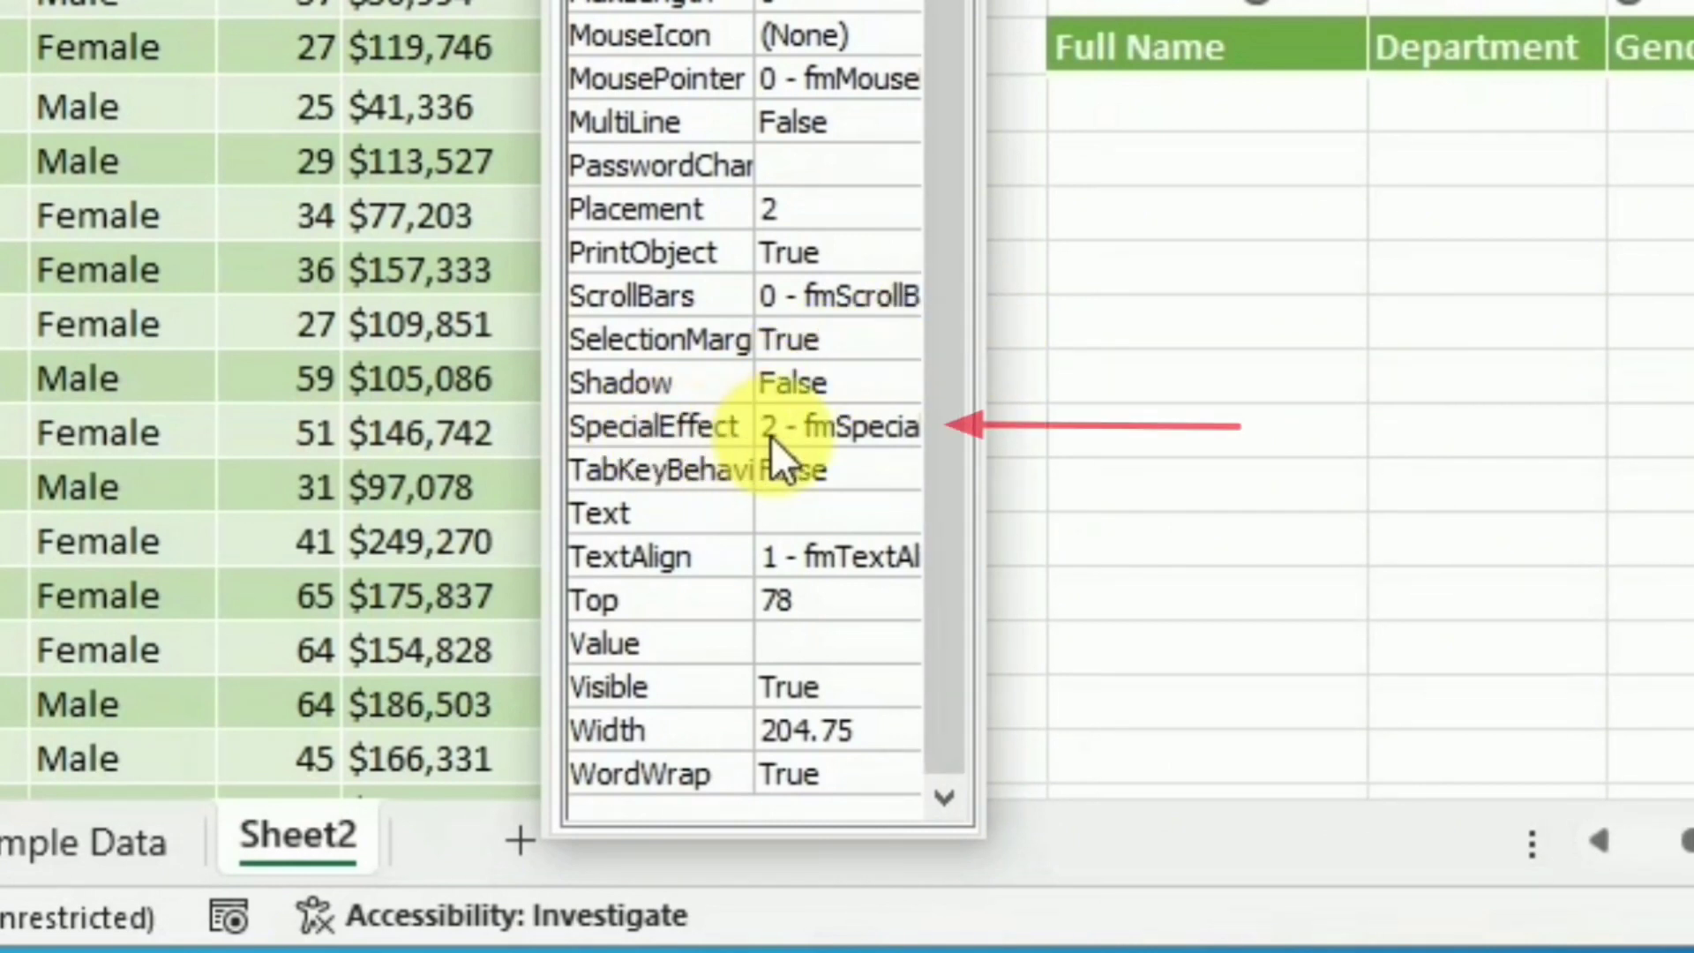
pyautogui.doubleClick(877, 427)
pyautogui.click(917, 427)
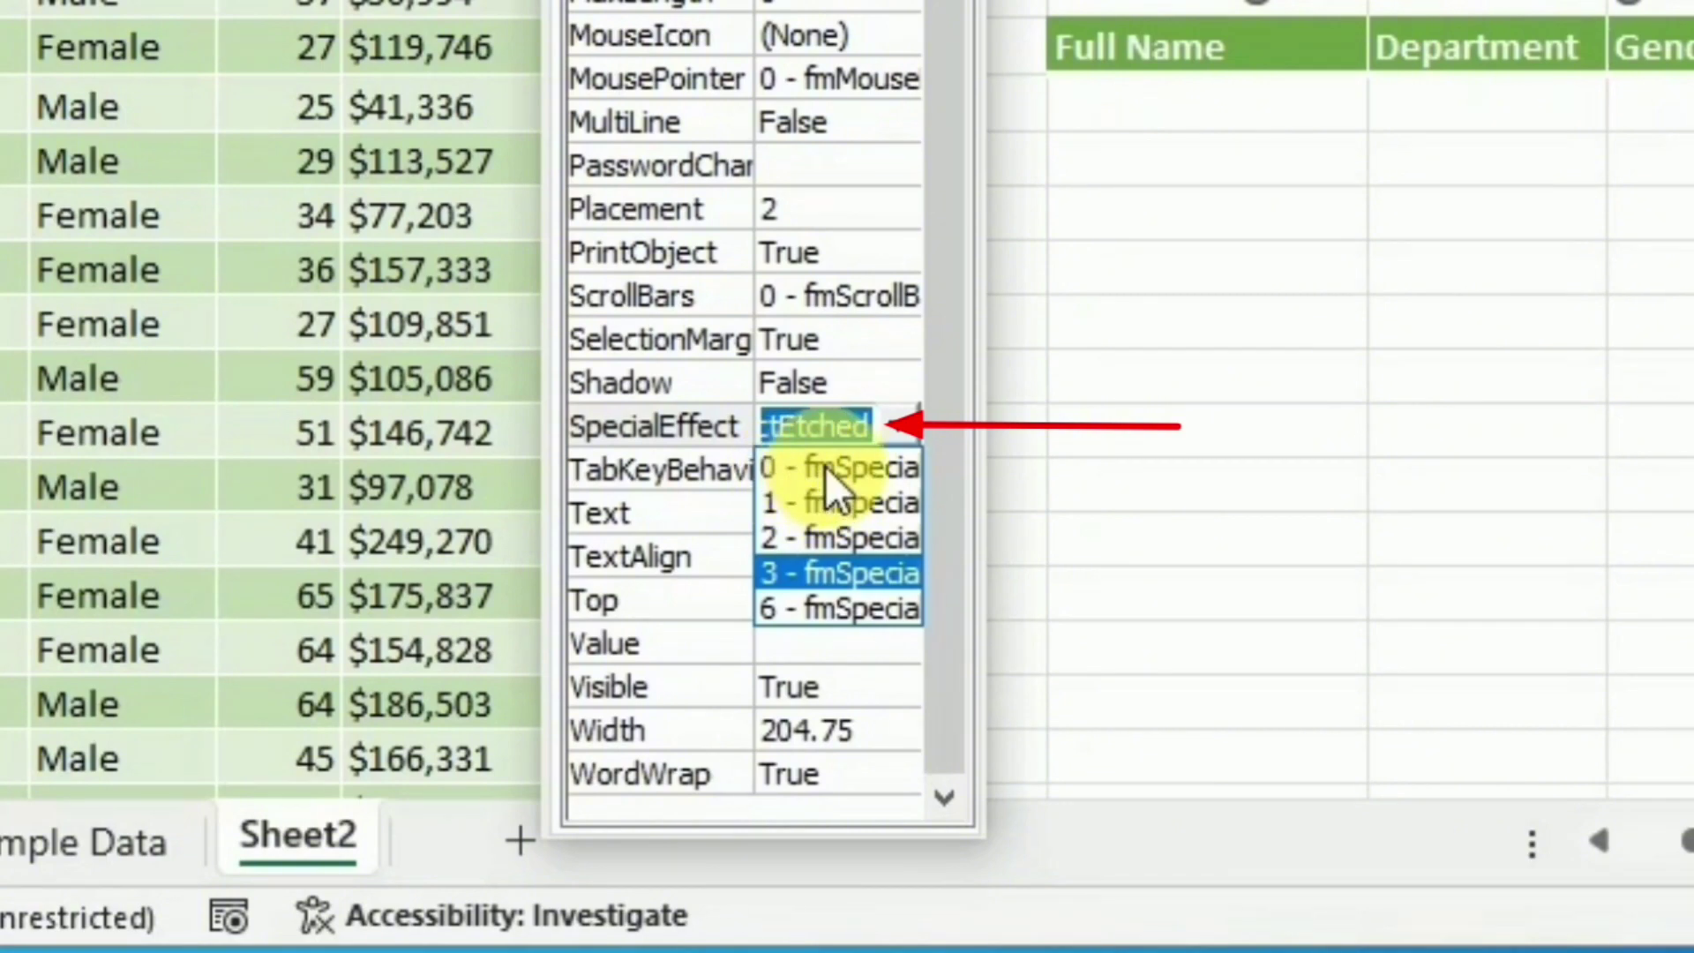
pyautogui.click(828, 466)
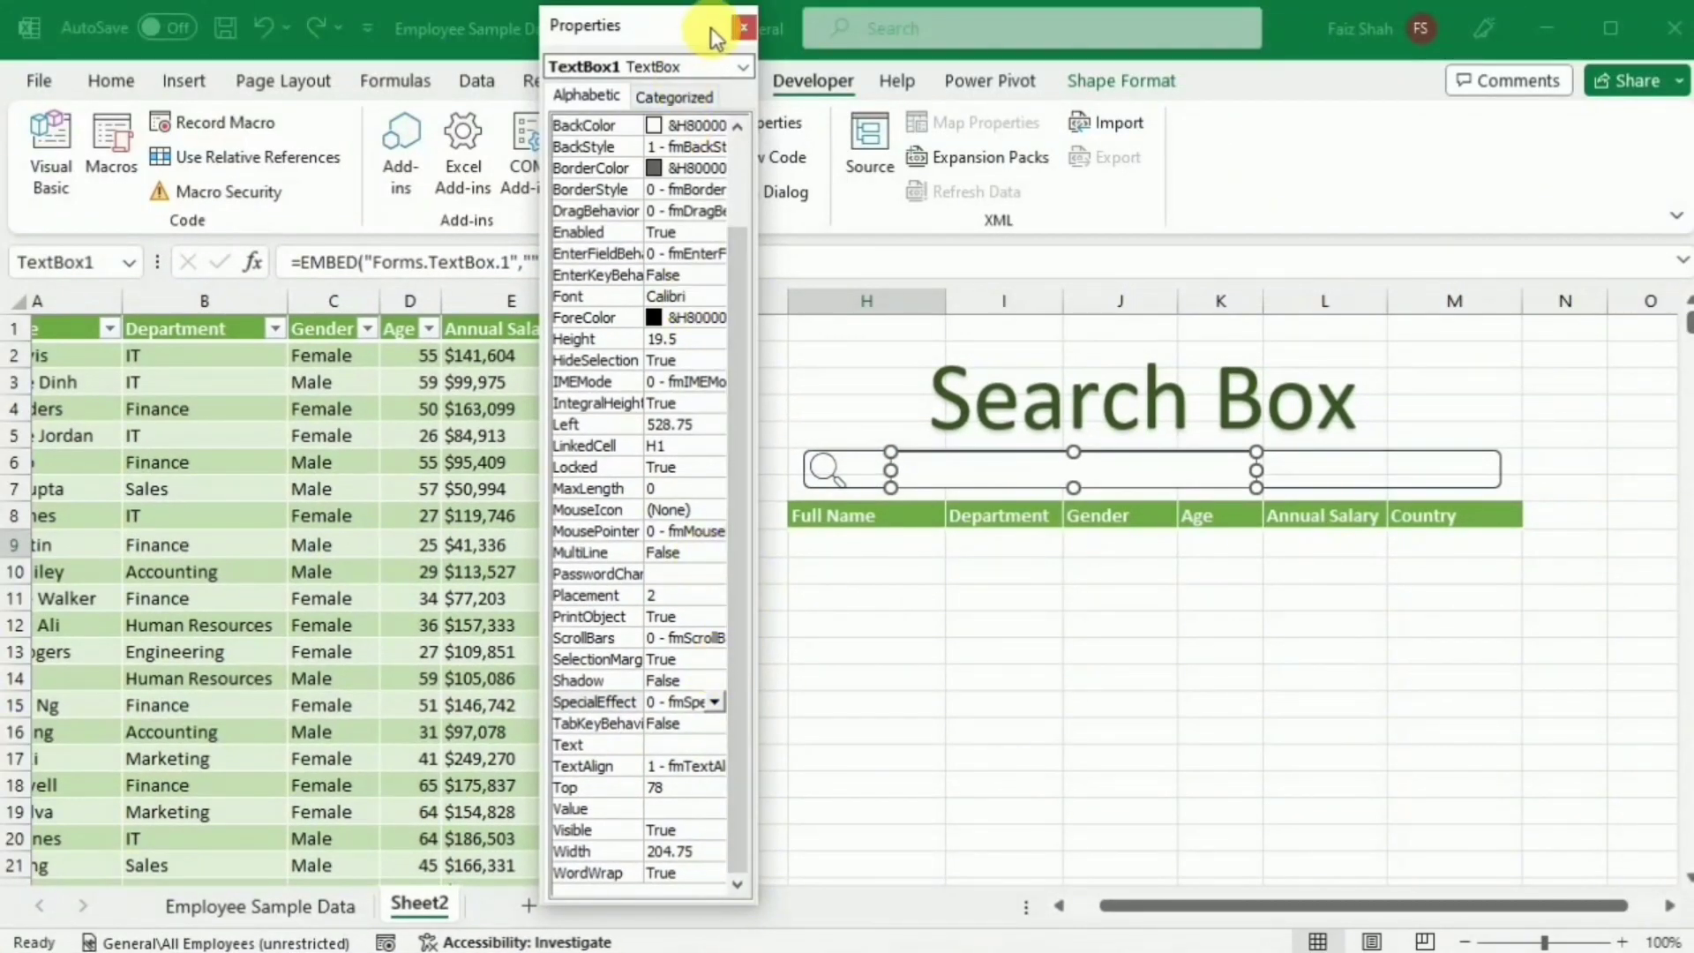
# Step: Close Properties and type a sample name into the search box to check it appears in H1
pyautogui.click(745, 29)
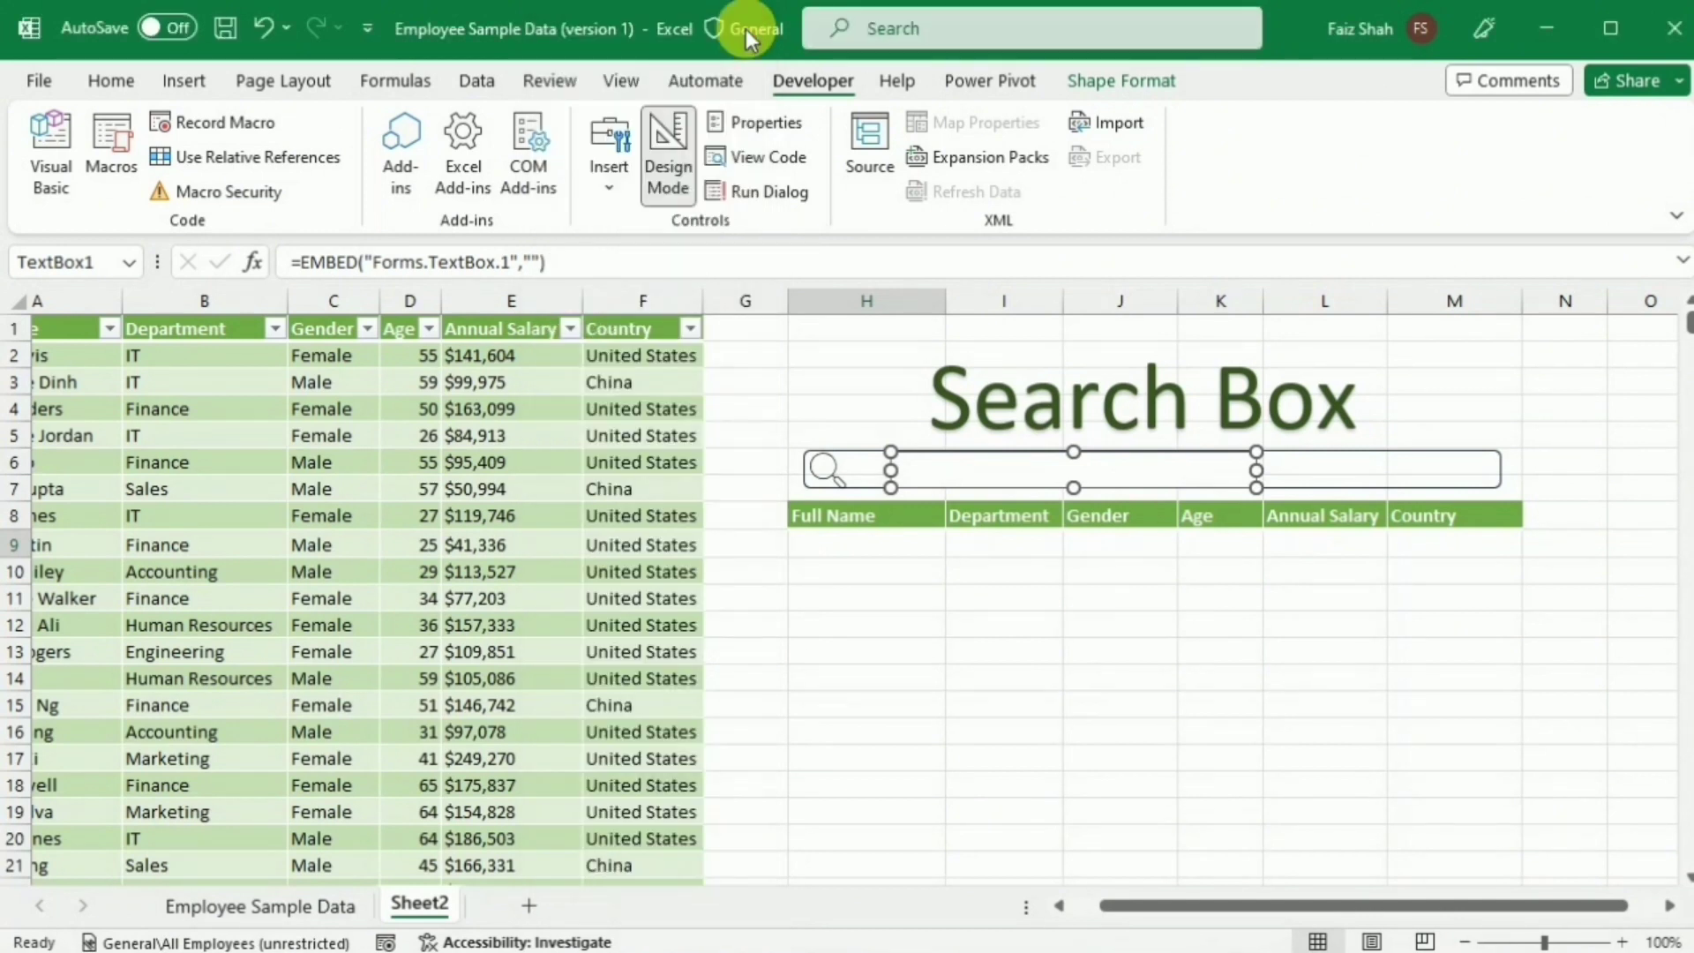
pyautogui.click(862, 556)
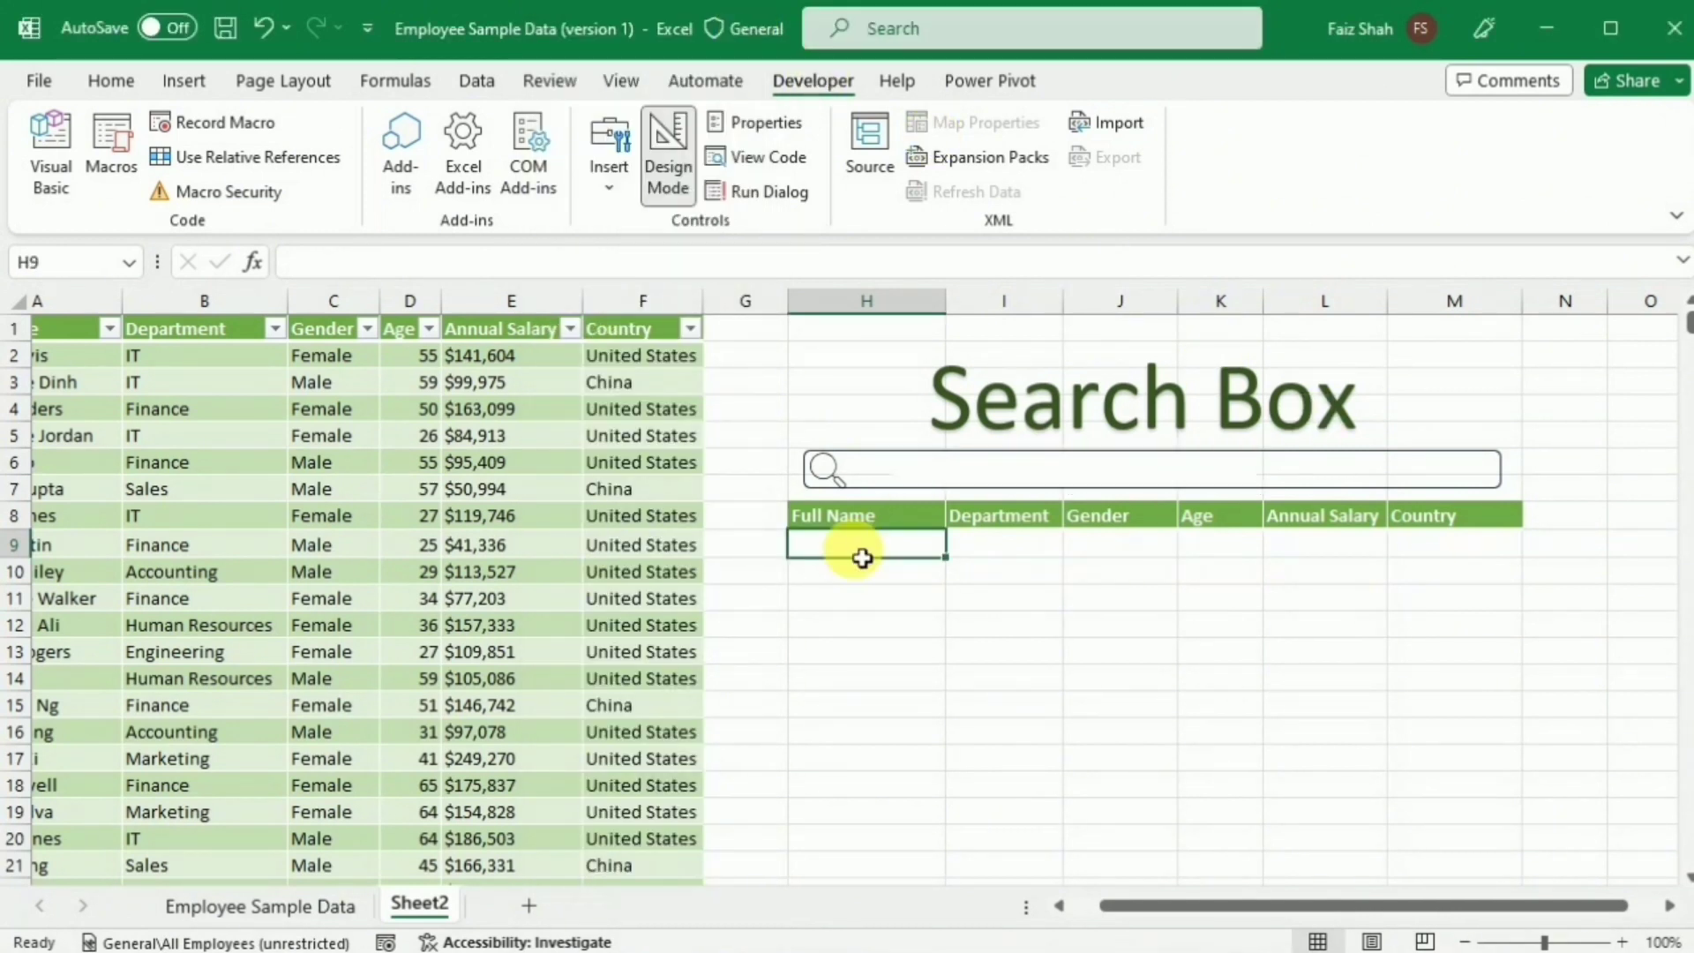
pyautogui.click(924, 466)
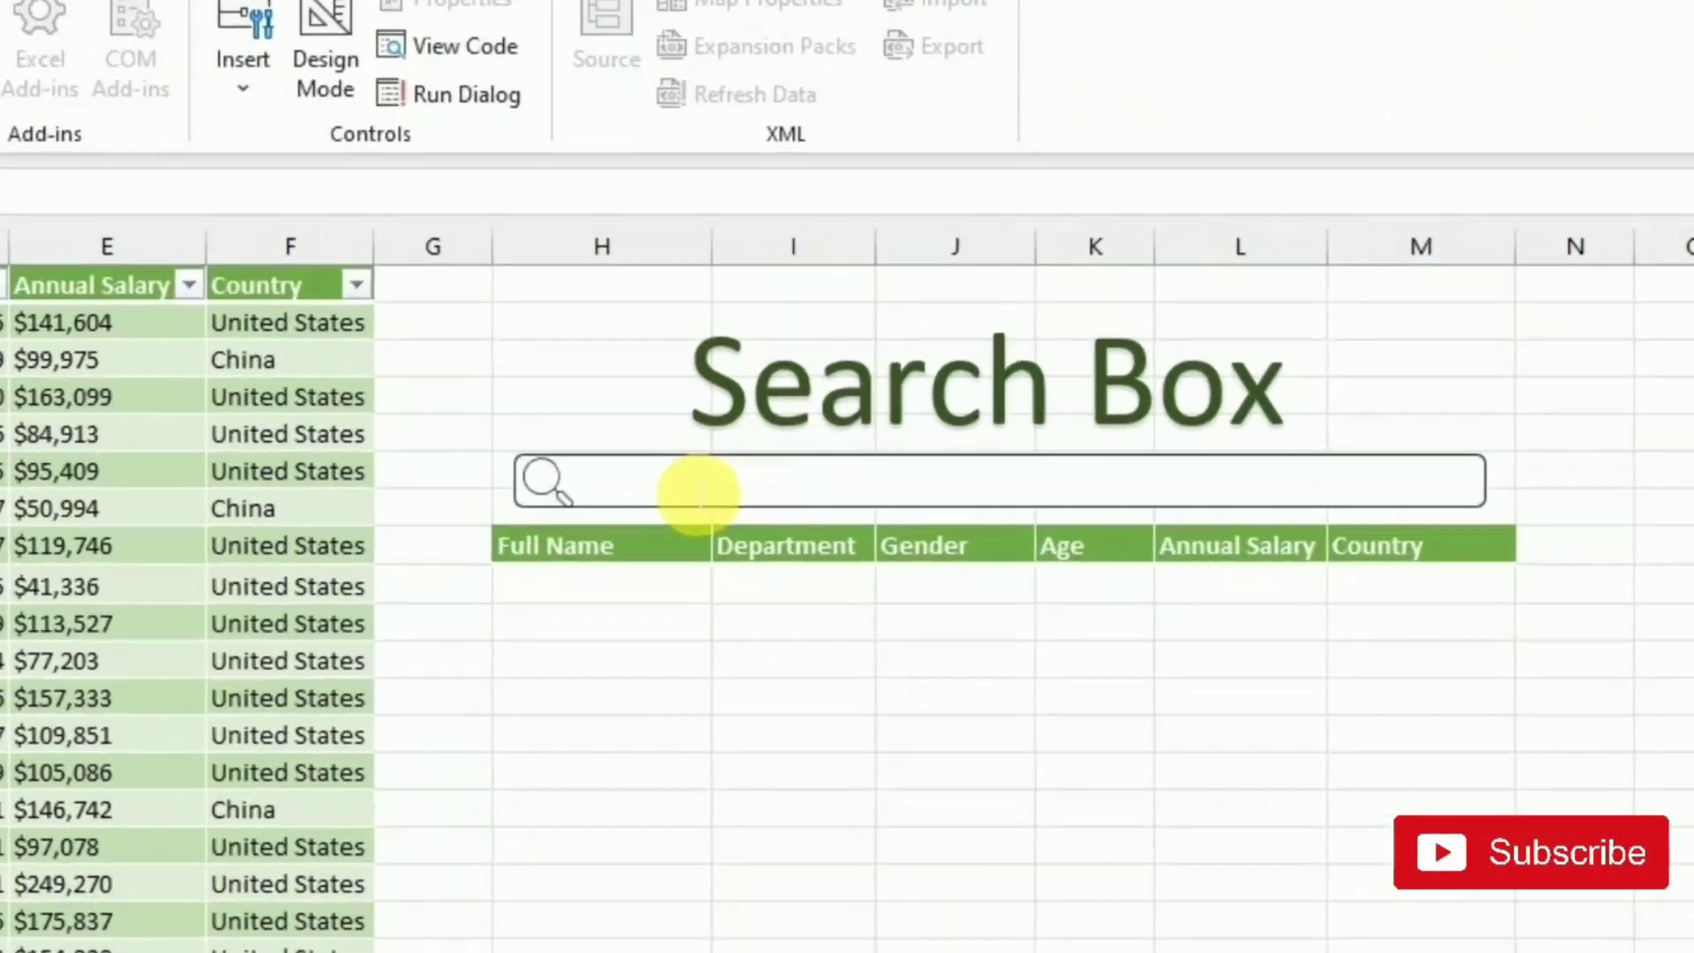
pyautogui.write('faiz')
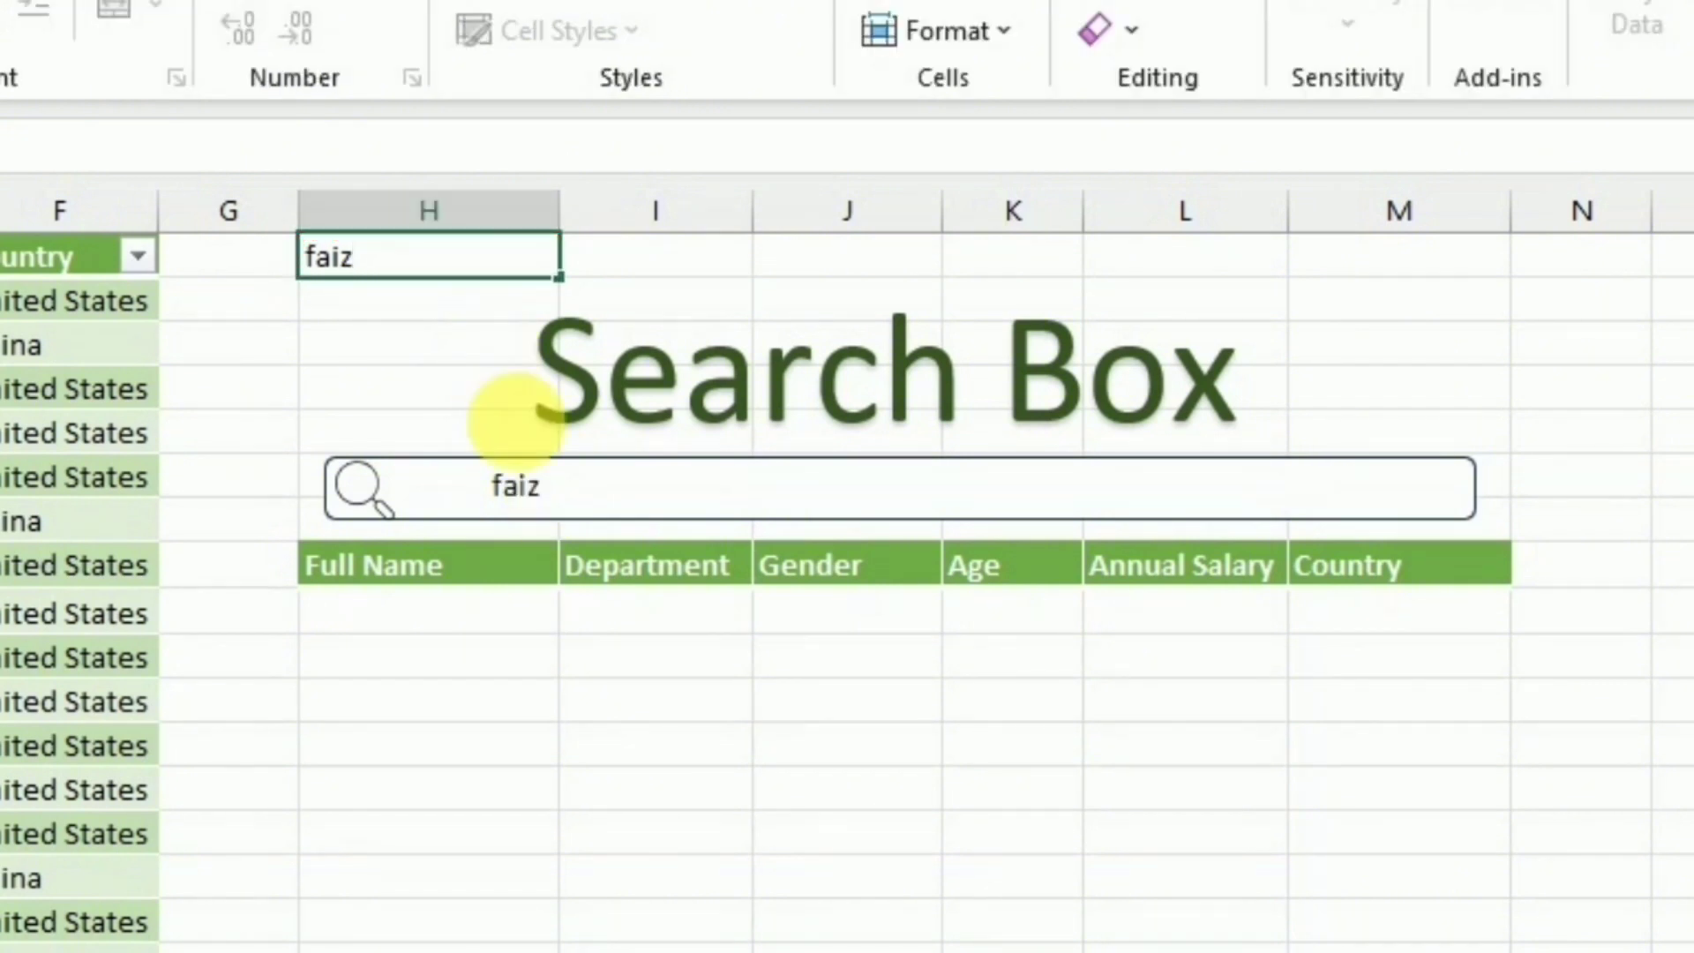
pyautogui.press('F2')
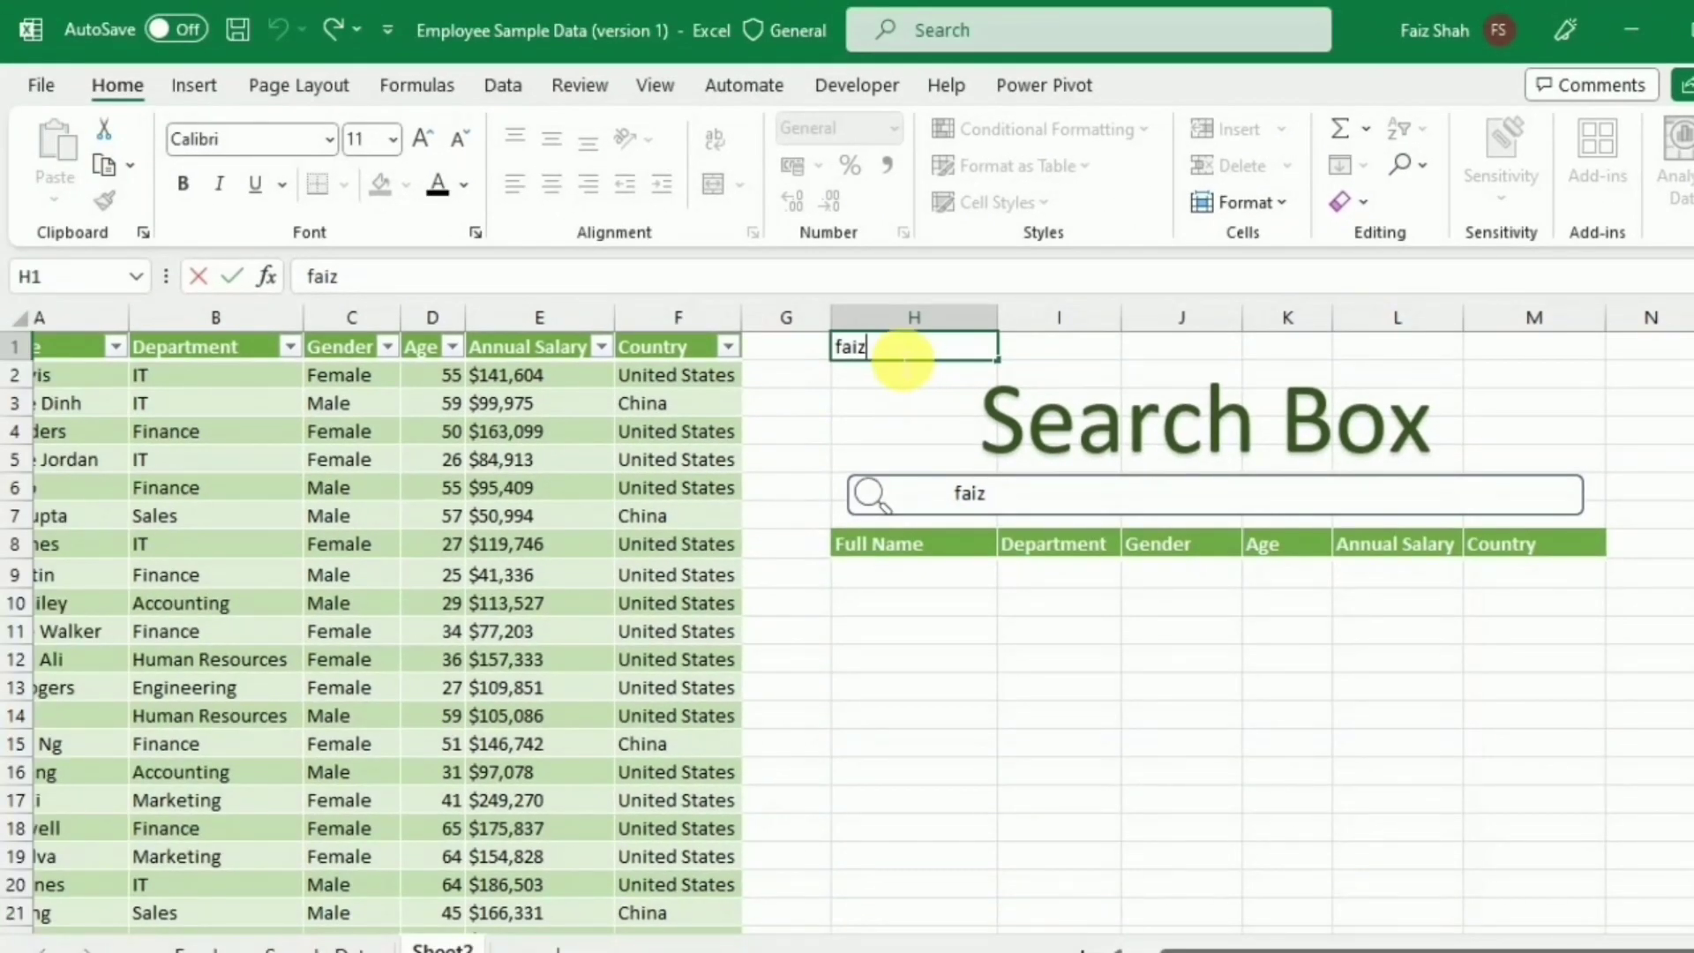
# Step: Make the text in cell H1 white so the linked value is hidden
pyautogui.doubleClick(851, 347)
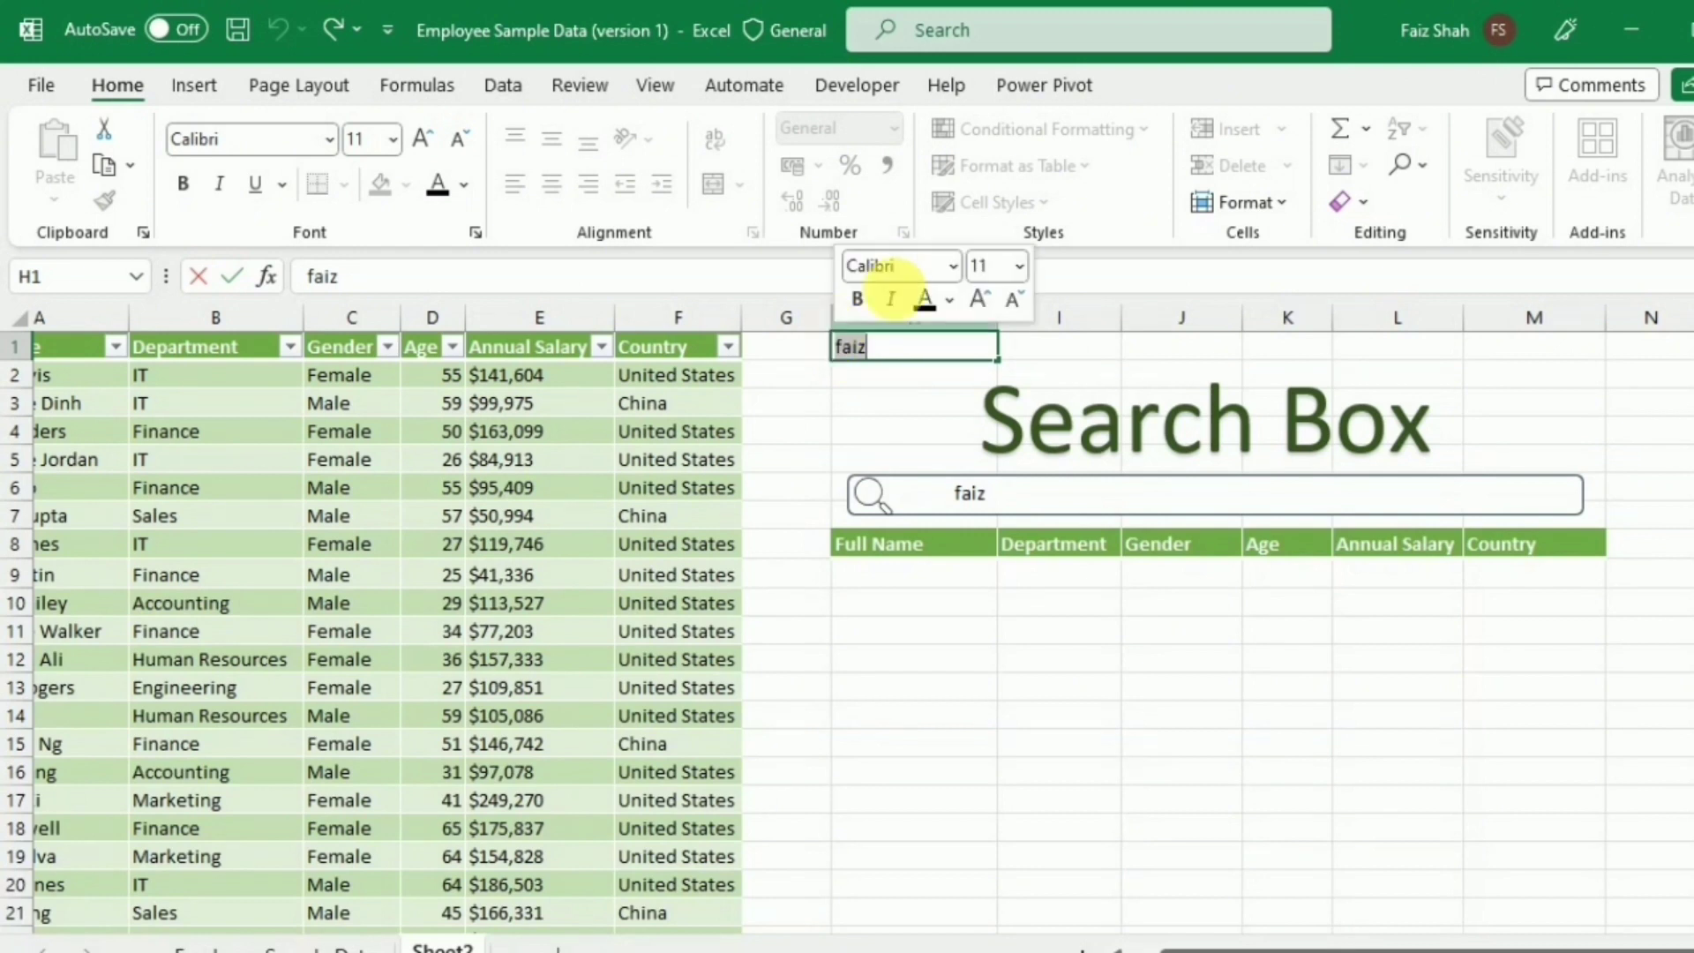
pyautogui.click(463, 186)
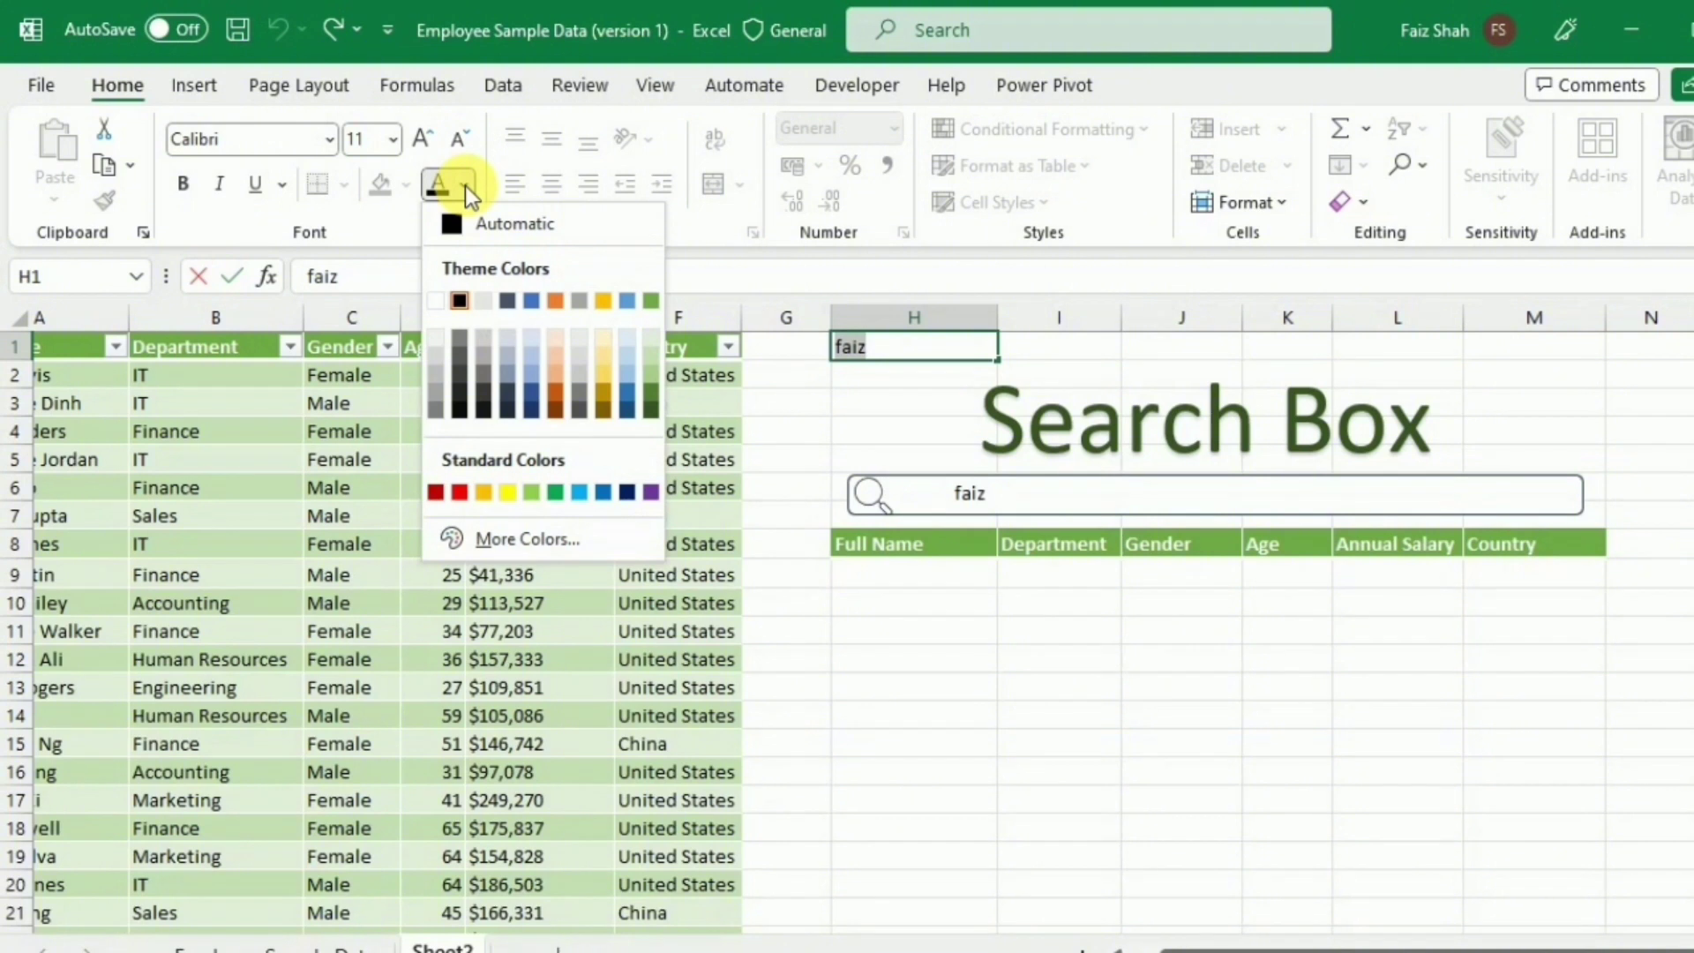
pyautogui.click(432, 303)
pyautogui.click(1039, 578)
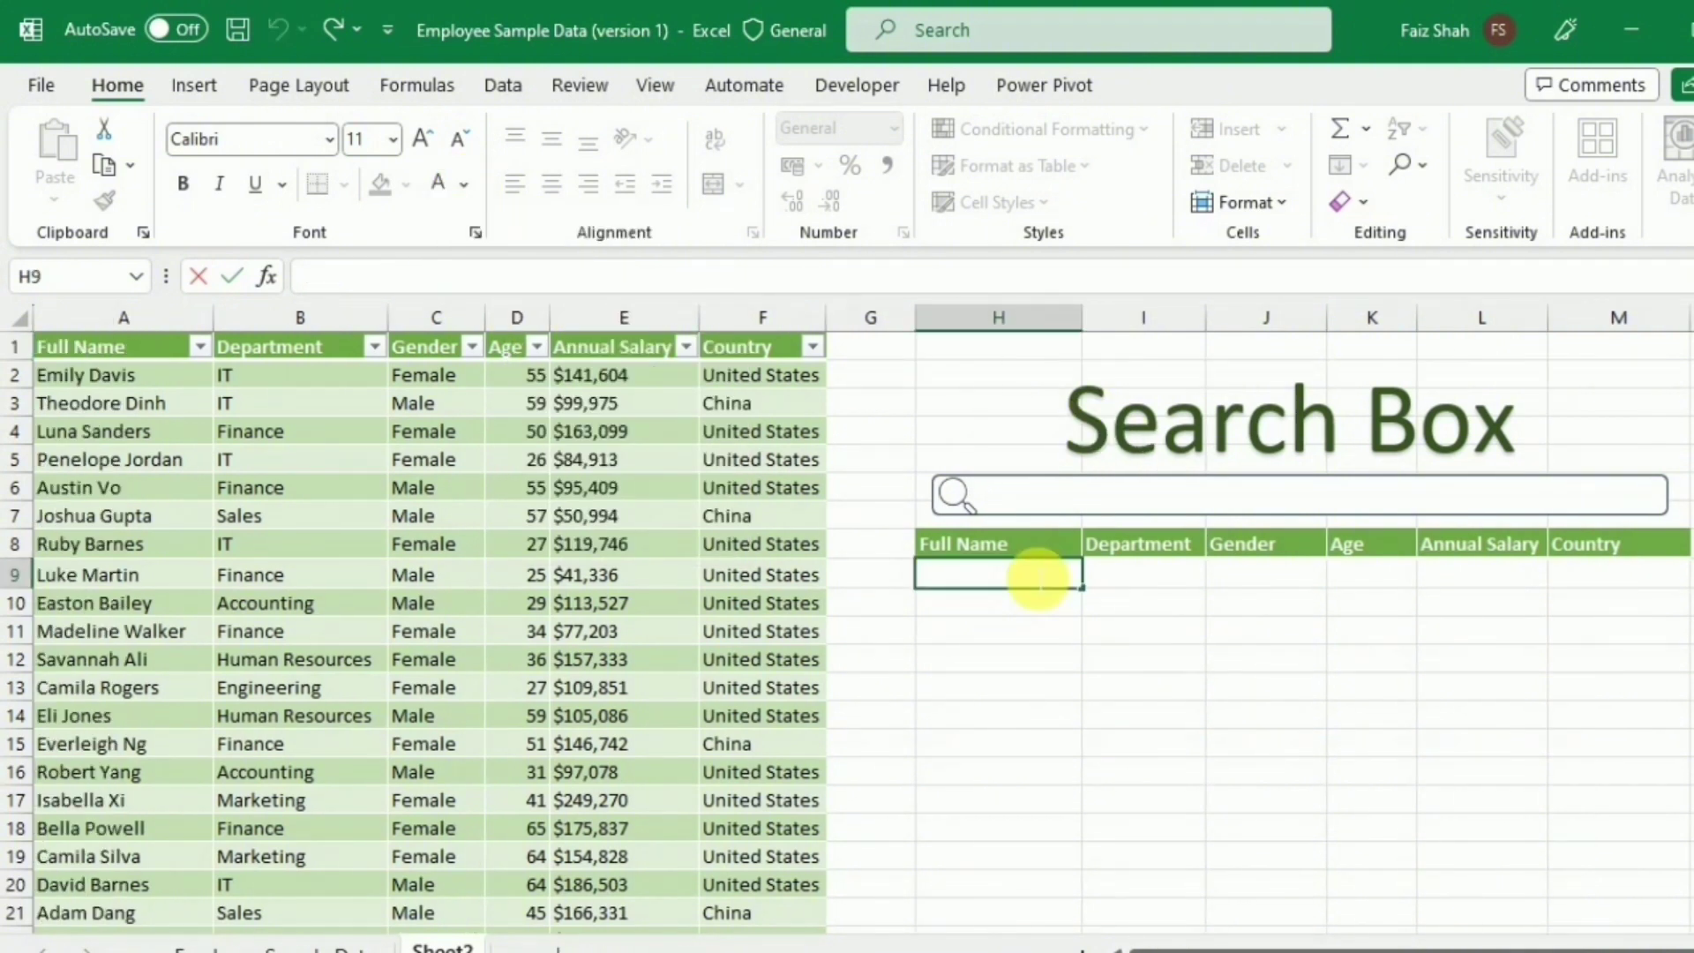
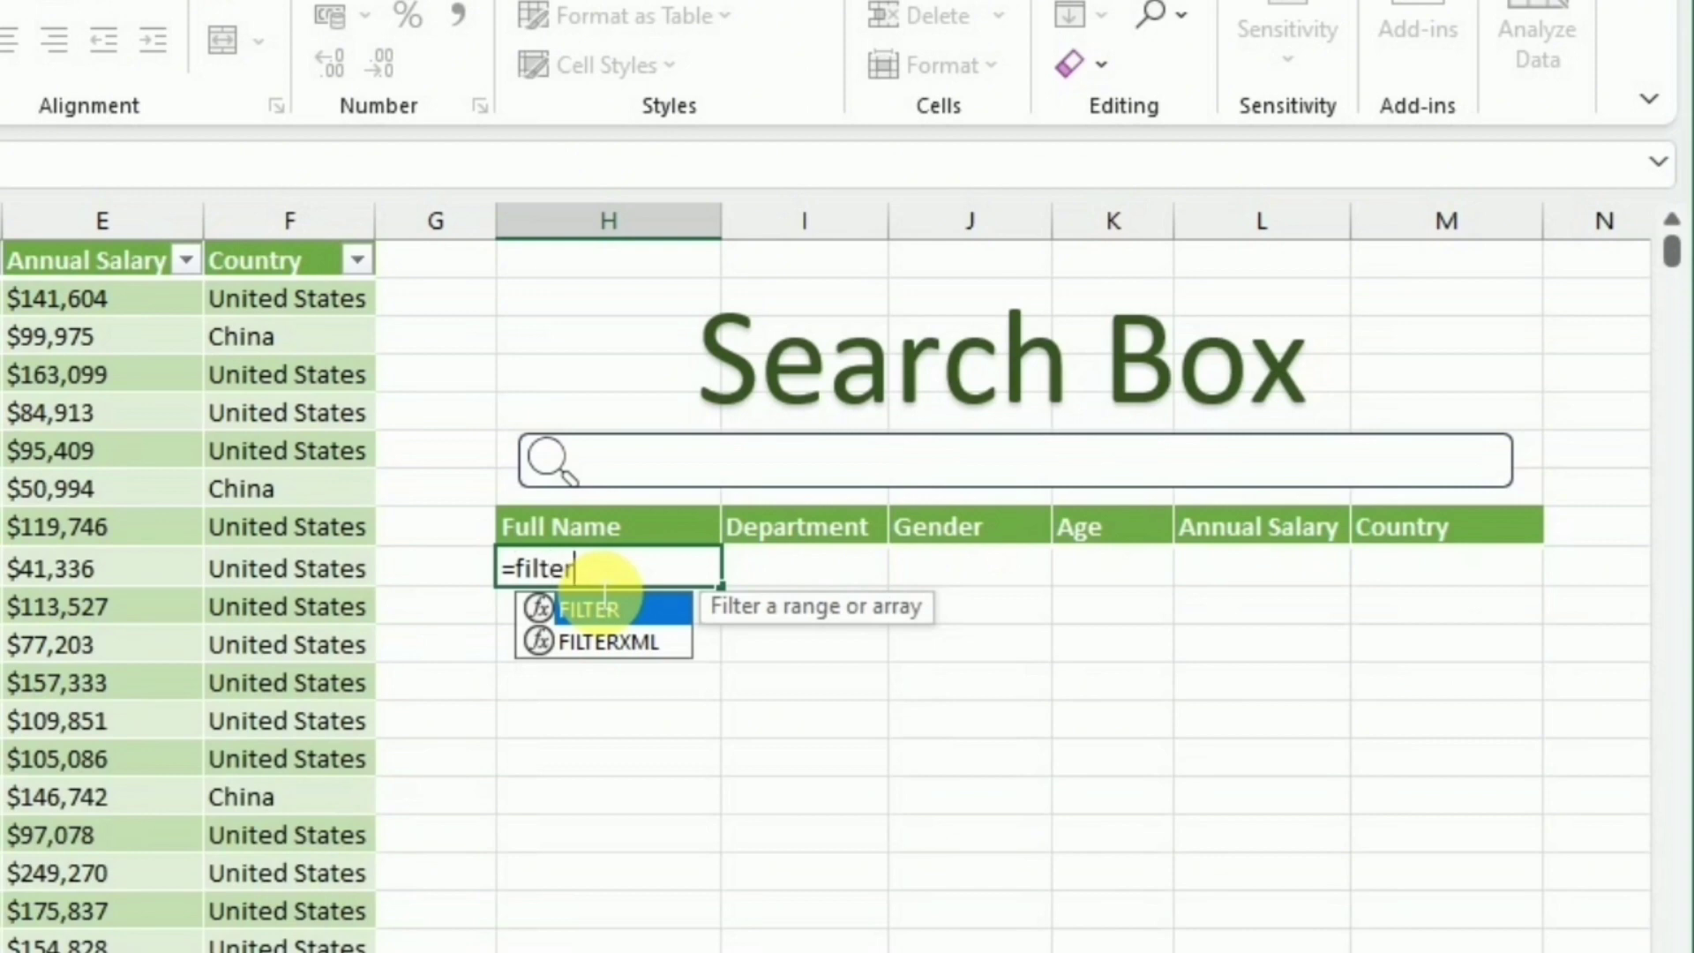
# Step: Start the FILTER formula in H9 with the whole Table5 range, A2 through column F, as its array
pyautogui.write('(')
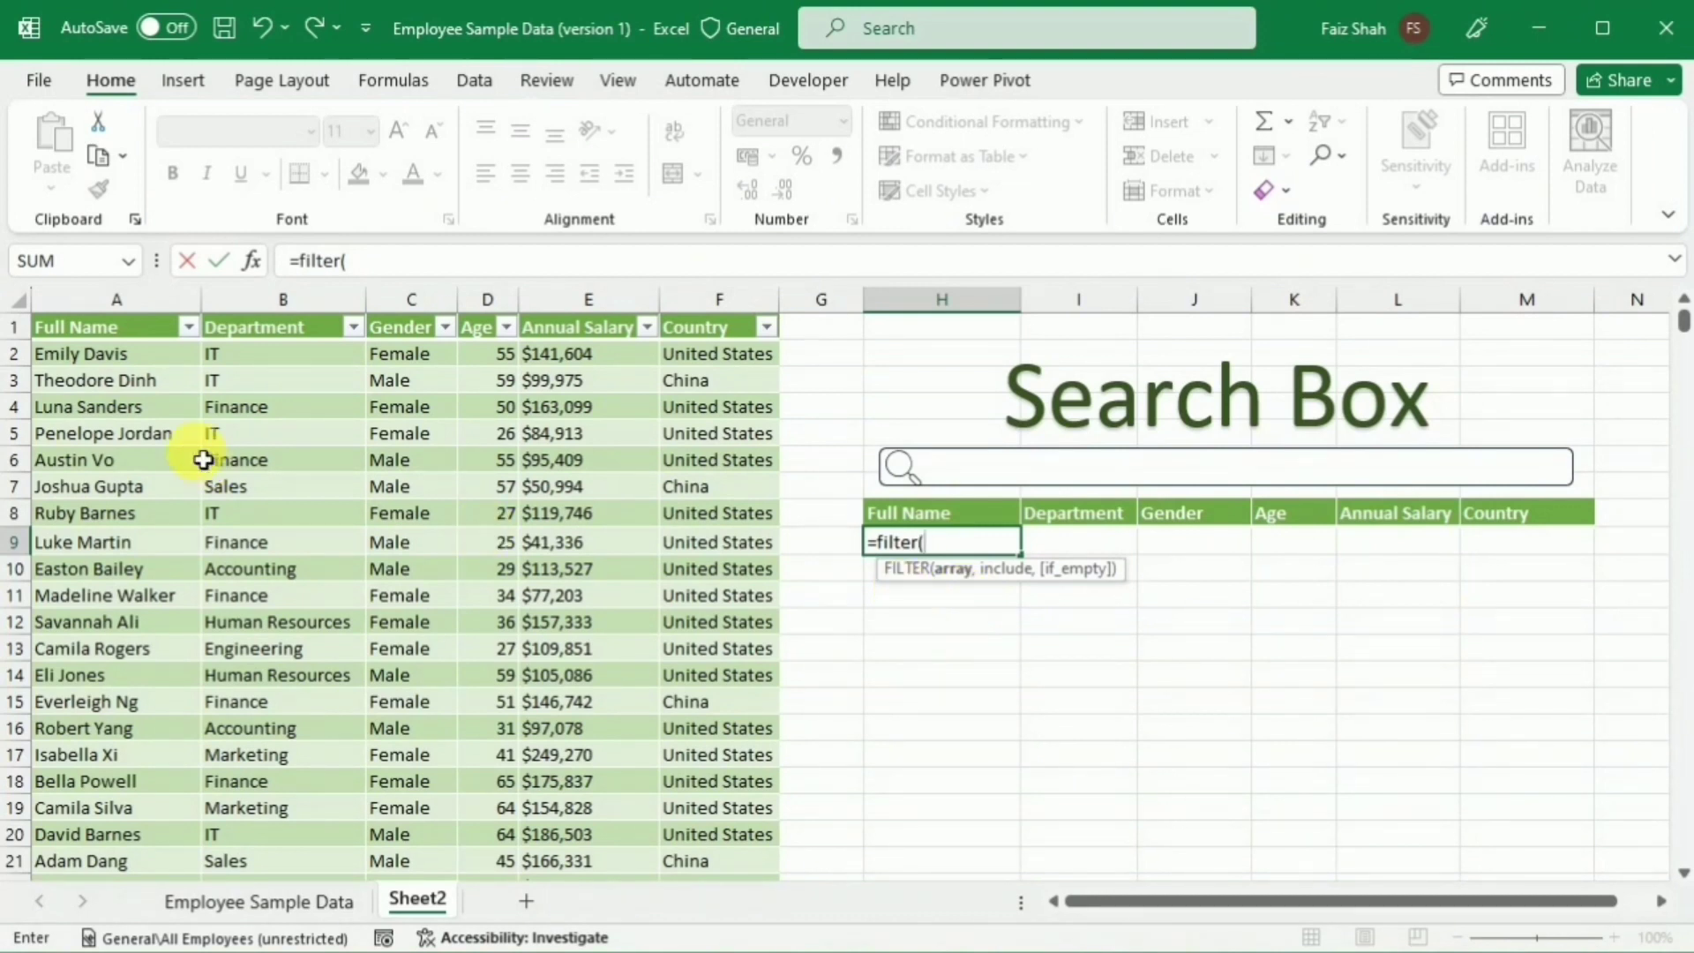
pyautogui.click(167, 353)
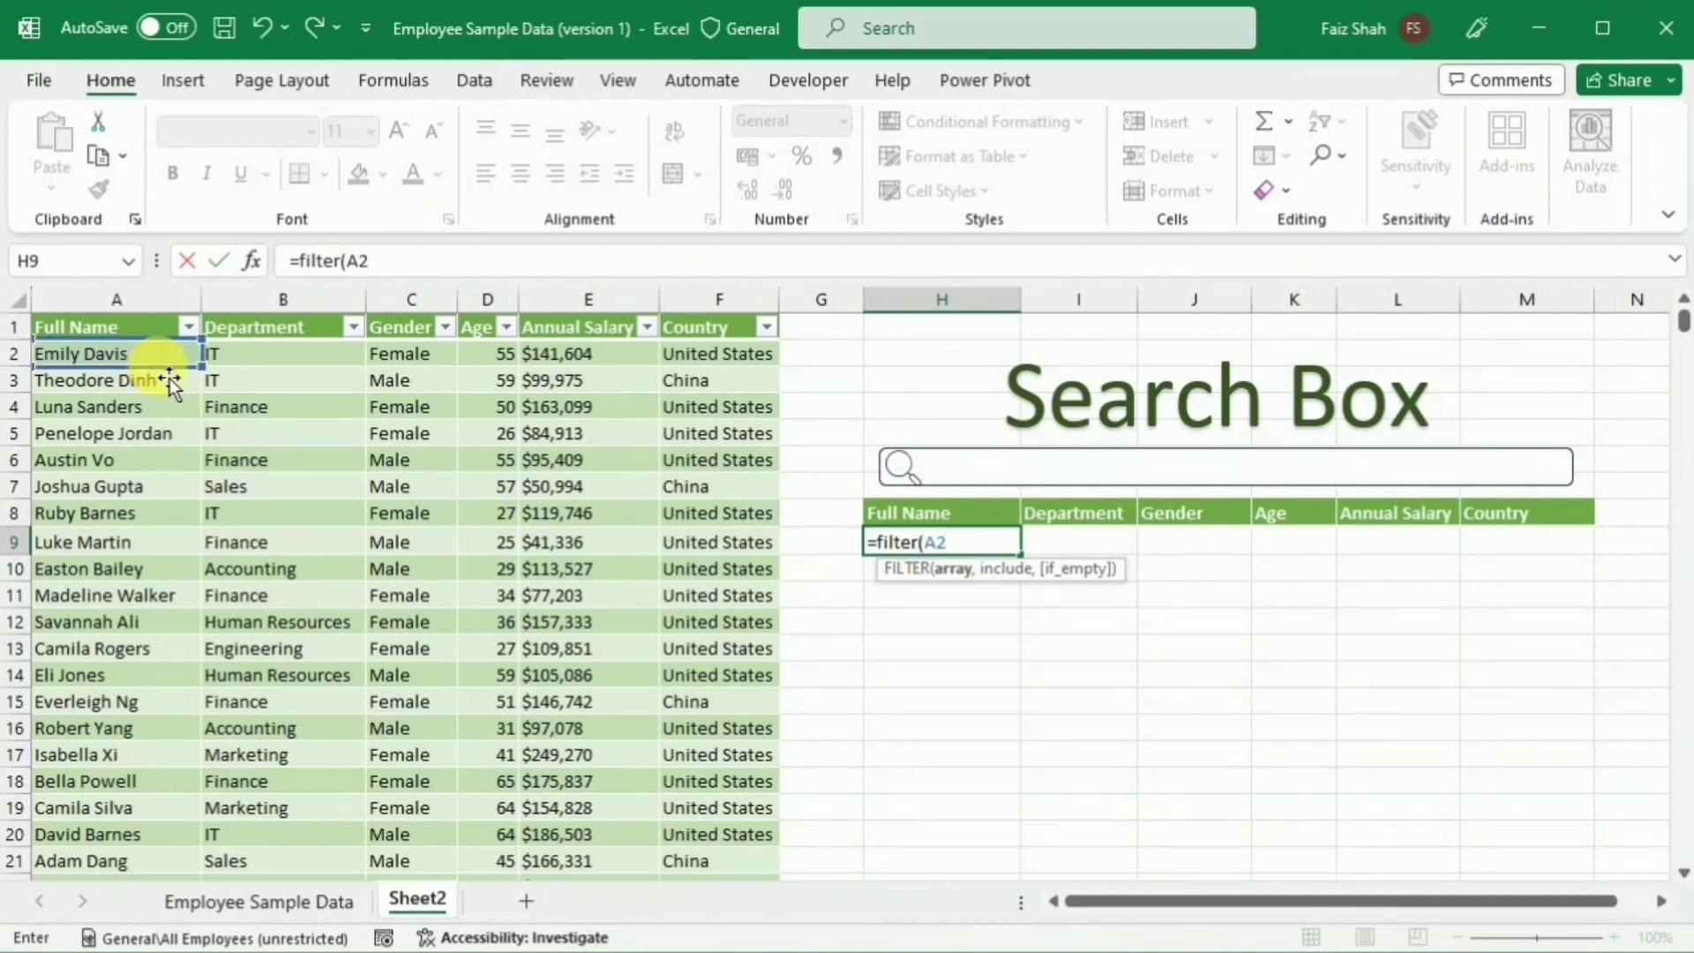
pyautogui.click(187, 358)
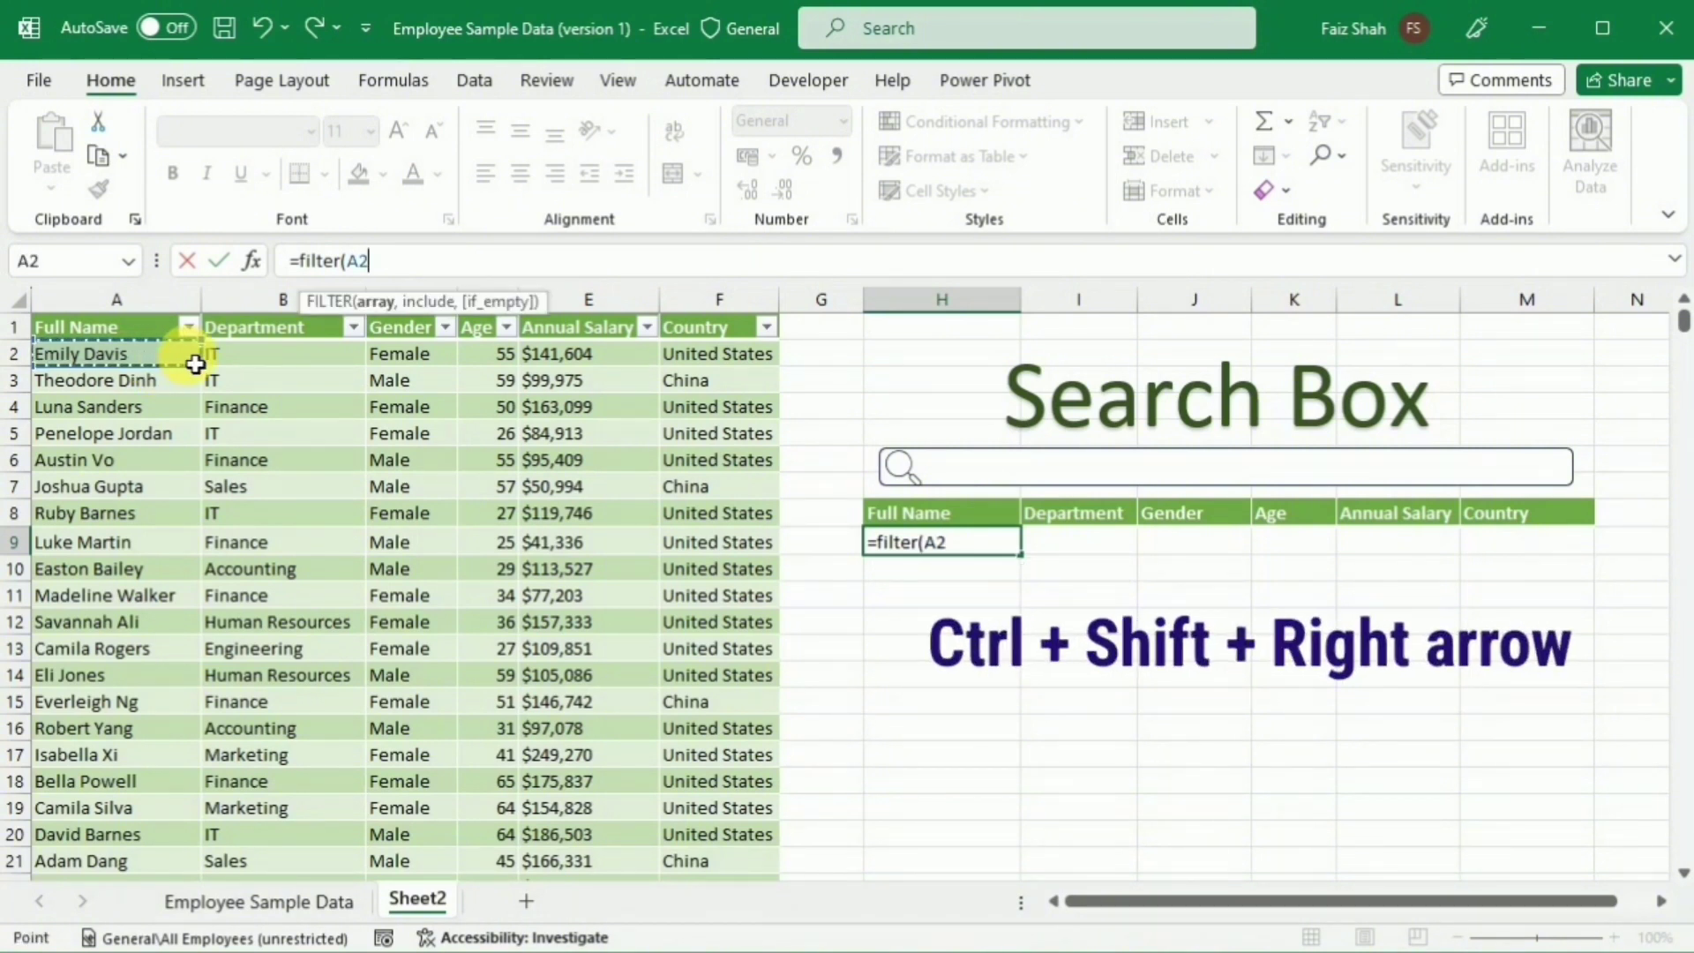
pyautogui.hotkey('ctrl', 'shift', 'Right')
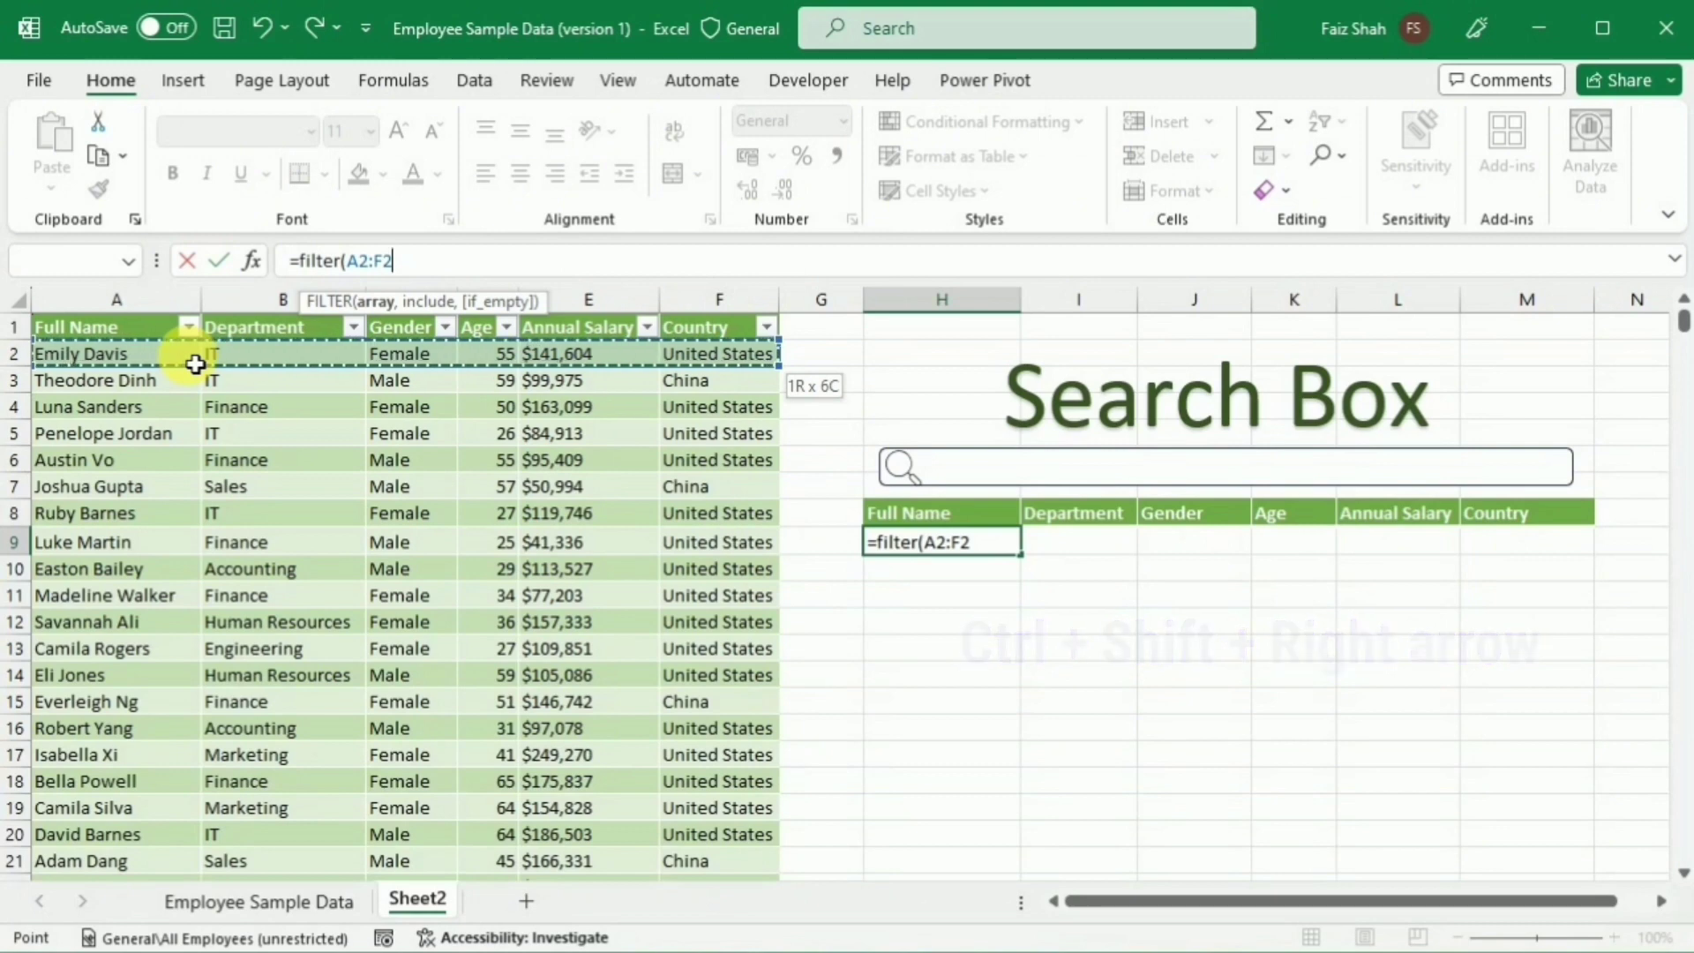
pyautogui.hotkey('ctrl', 'shift', 'Down')
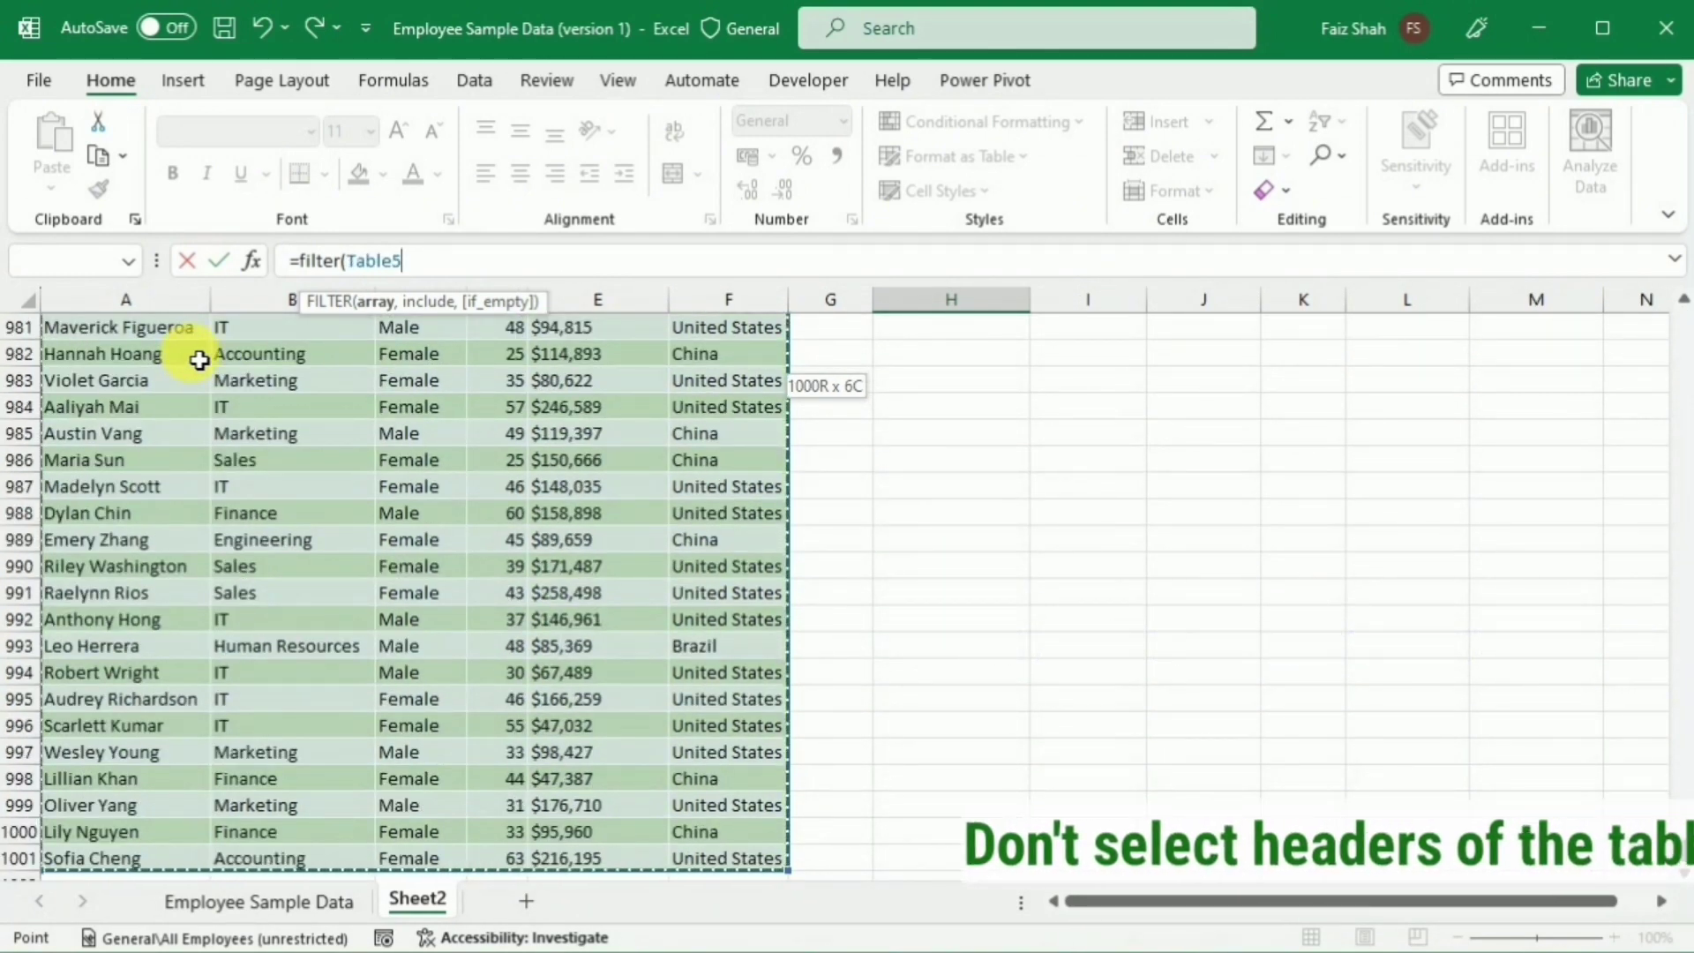
pyautogui.write(',')
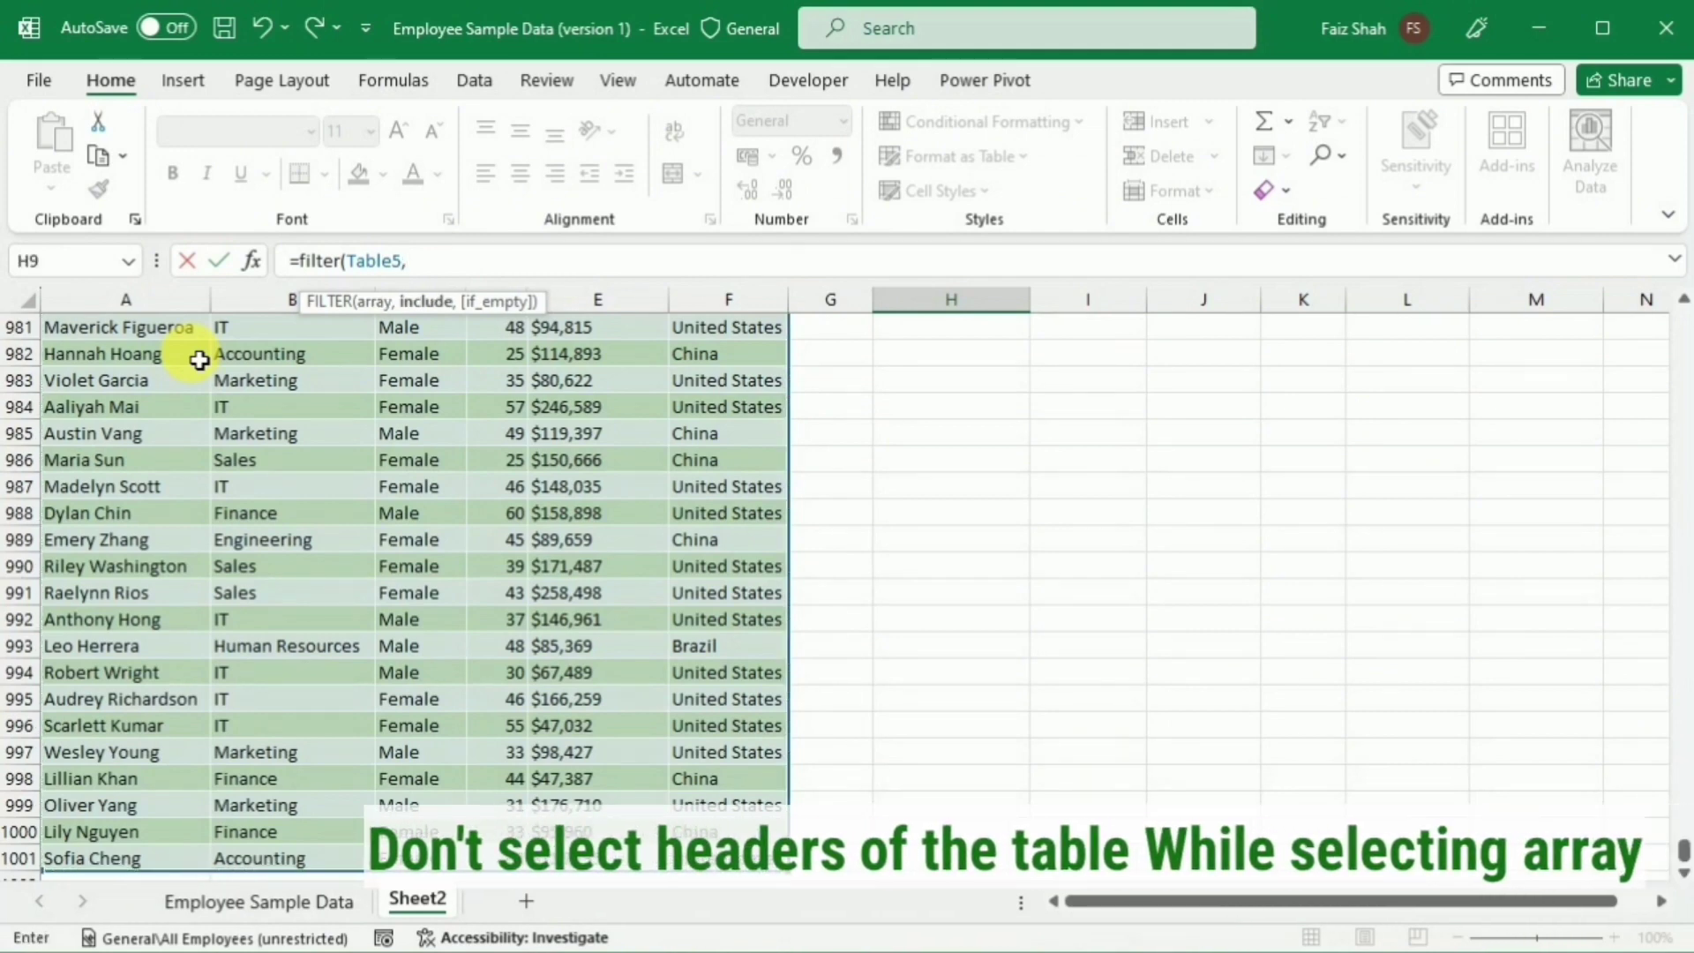
pyautogui.moveTo(1680, 852); pyautogui.dragTo(1675, 321)
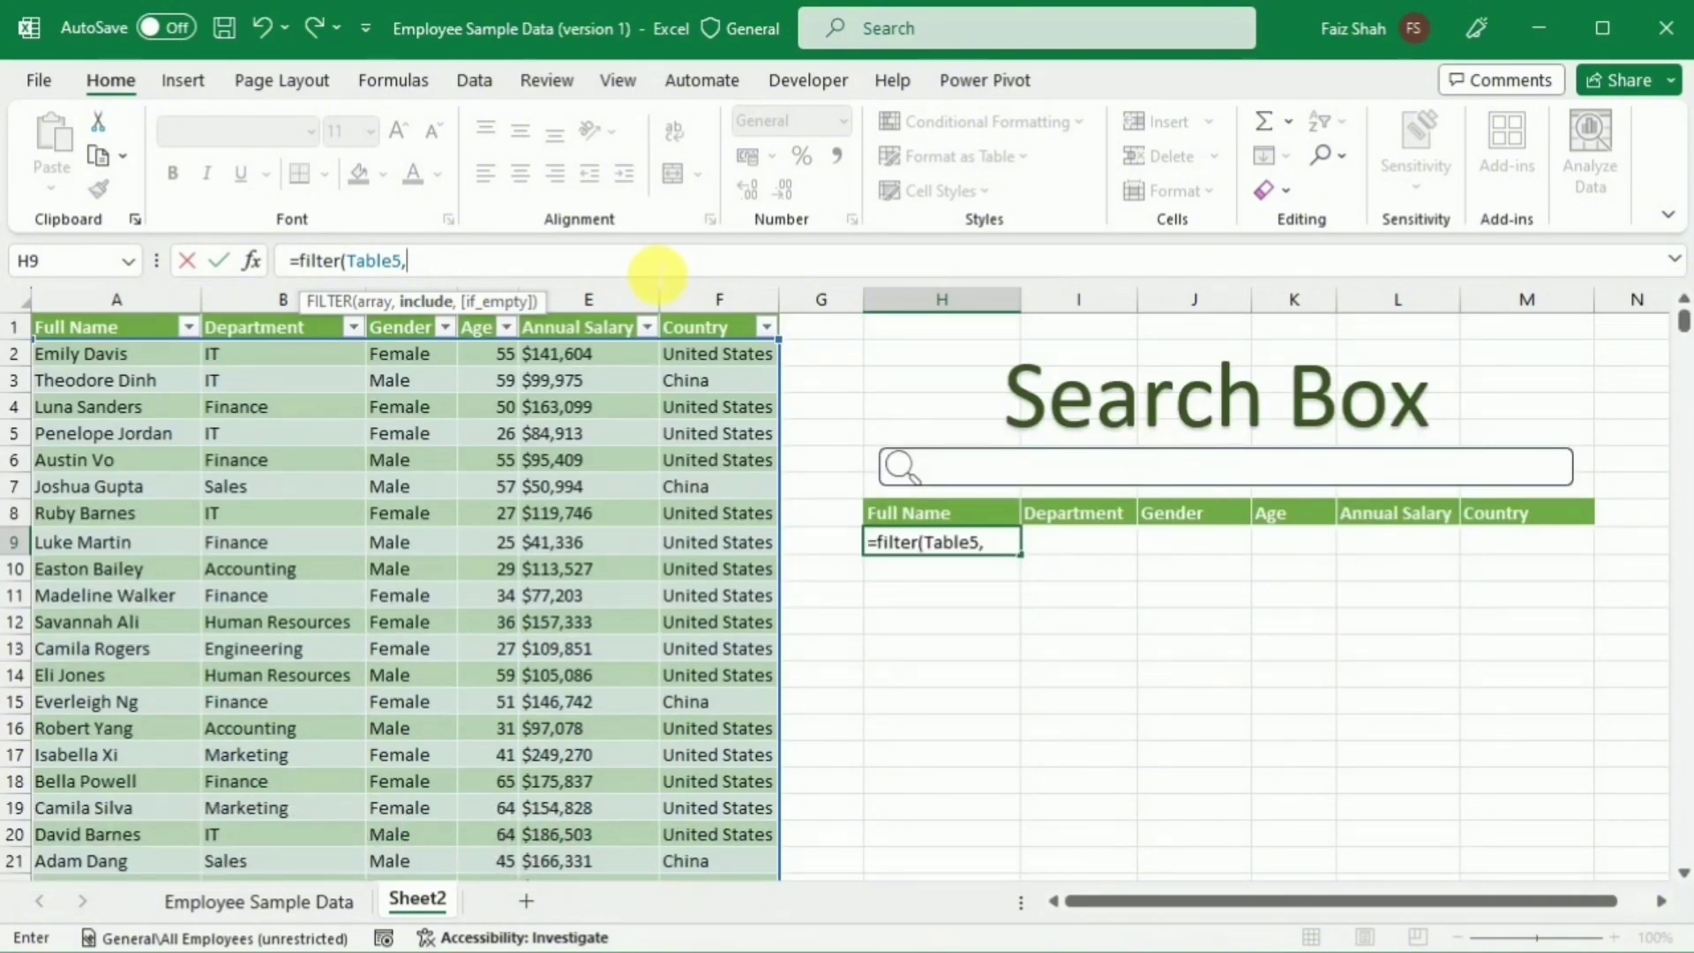
# Step: Add the condition Table5[Full Name]=H1 with "NO MATCH" as the fallback, and commit
pyautogui.click(143, 361)
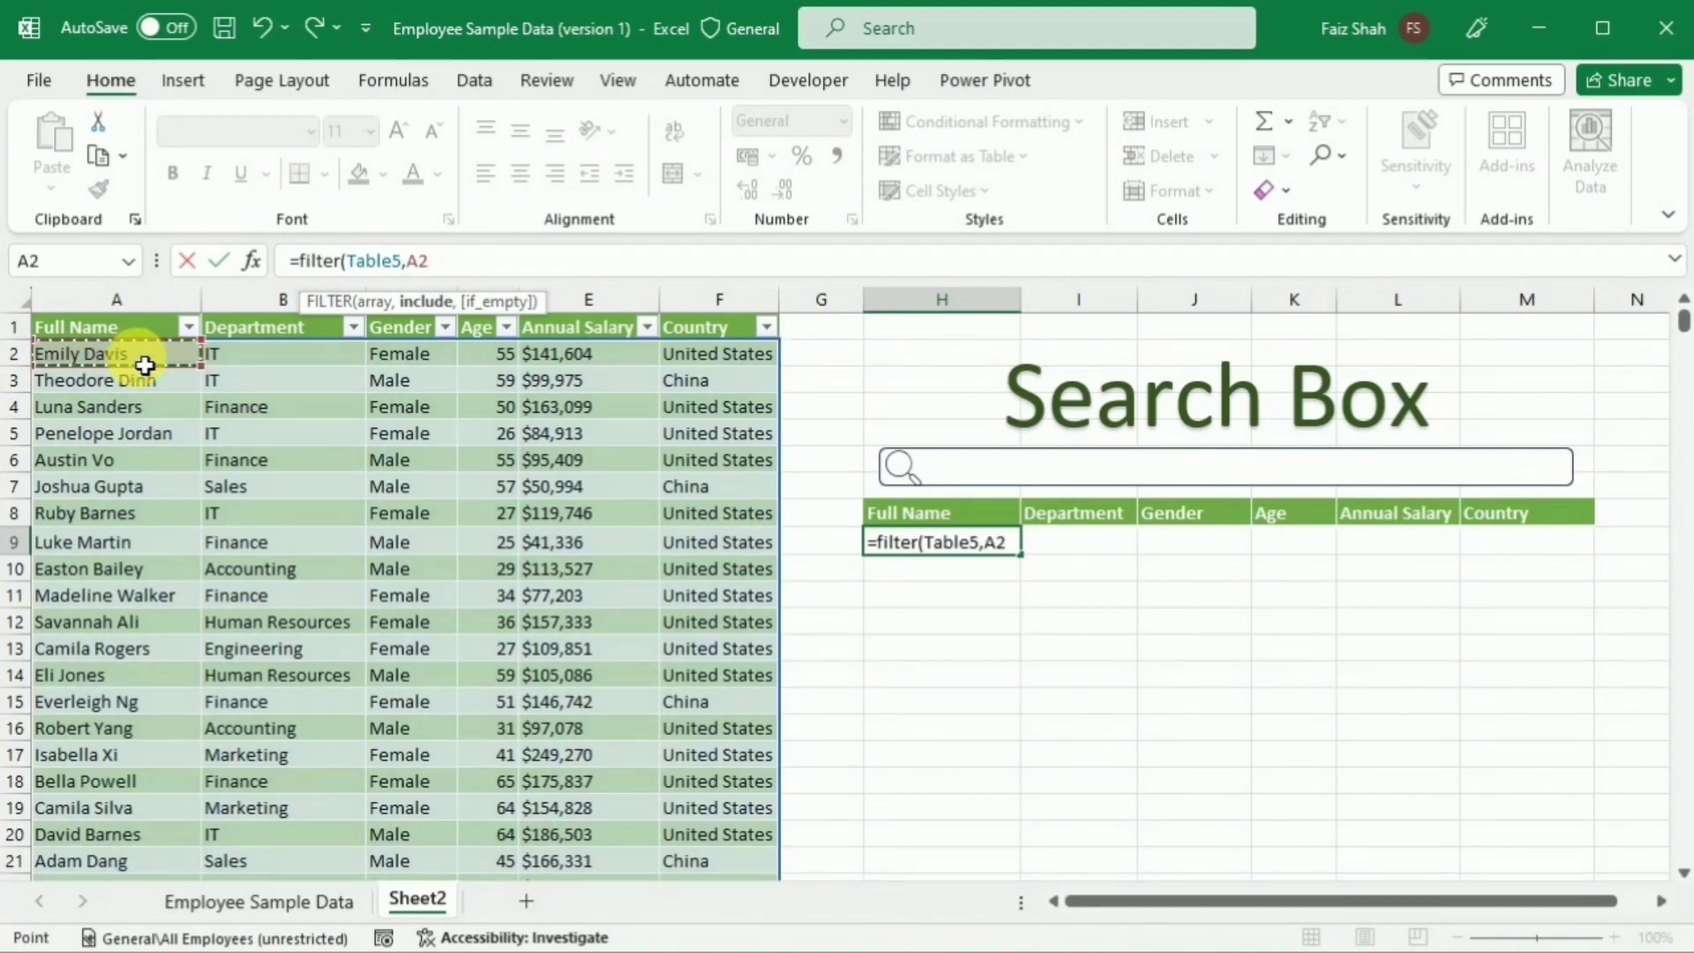
pyautogui.hotkey('ctrl', 'shift', 'Down')
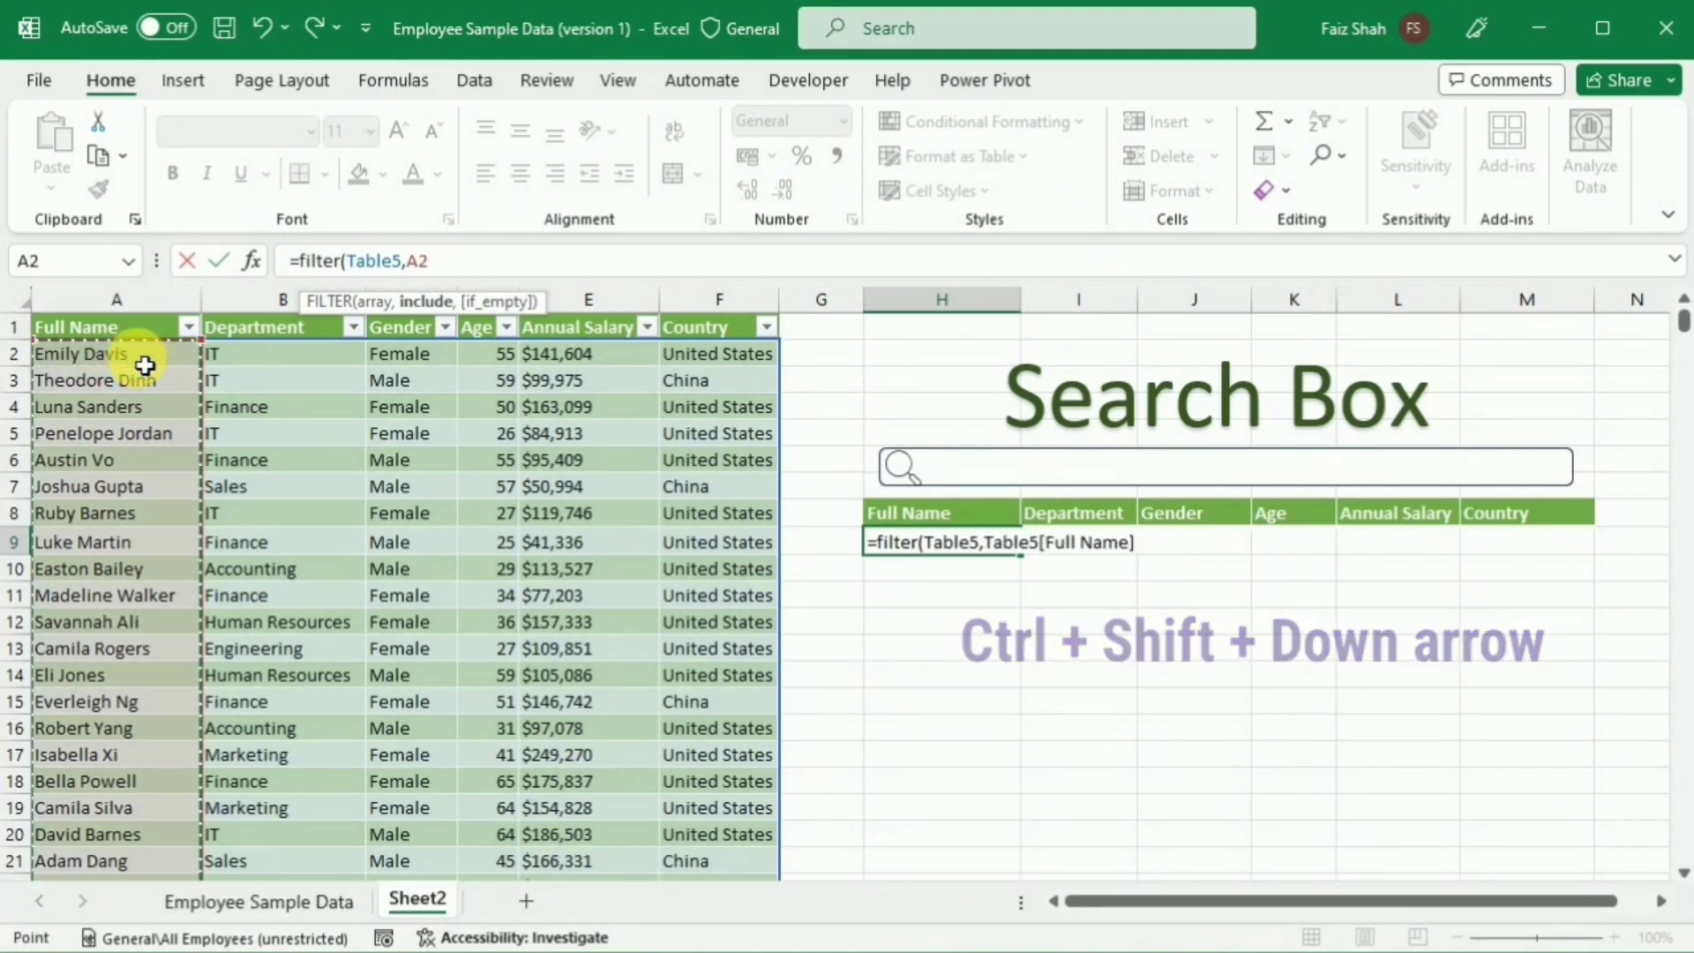
pyautogui.moveTo(1683, 852); pyautogui.dragTo(1659, 295)
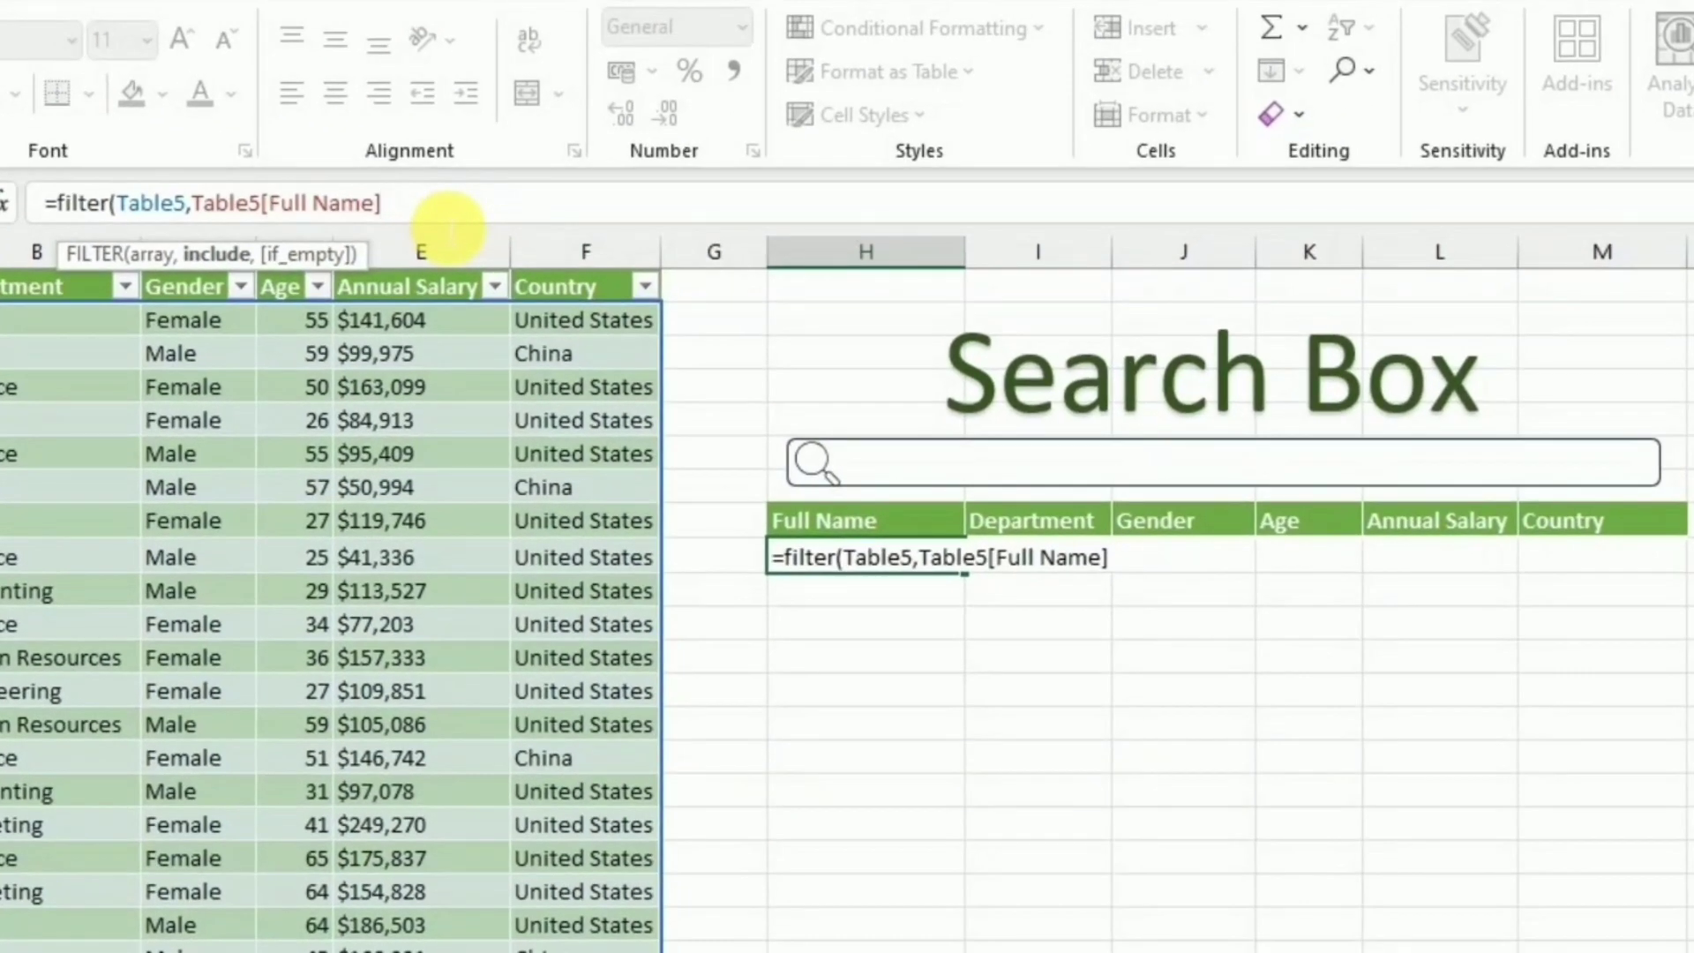
pyautogui.write('=H1')
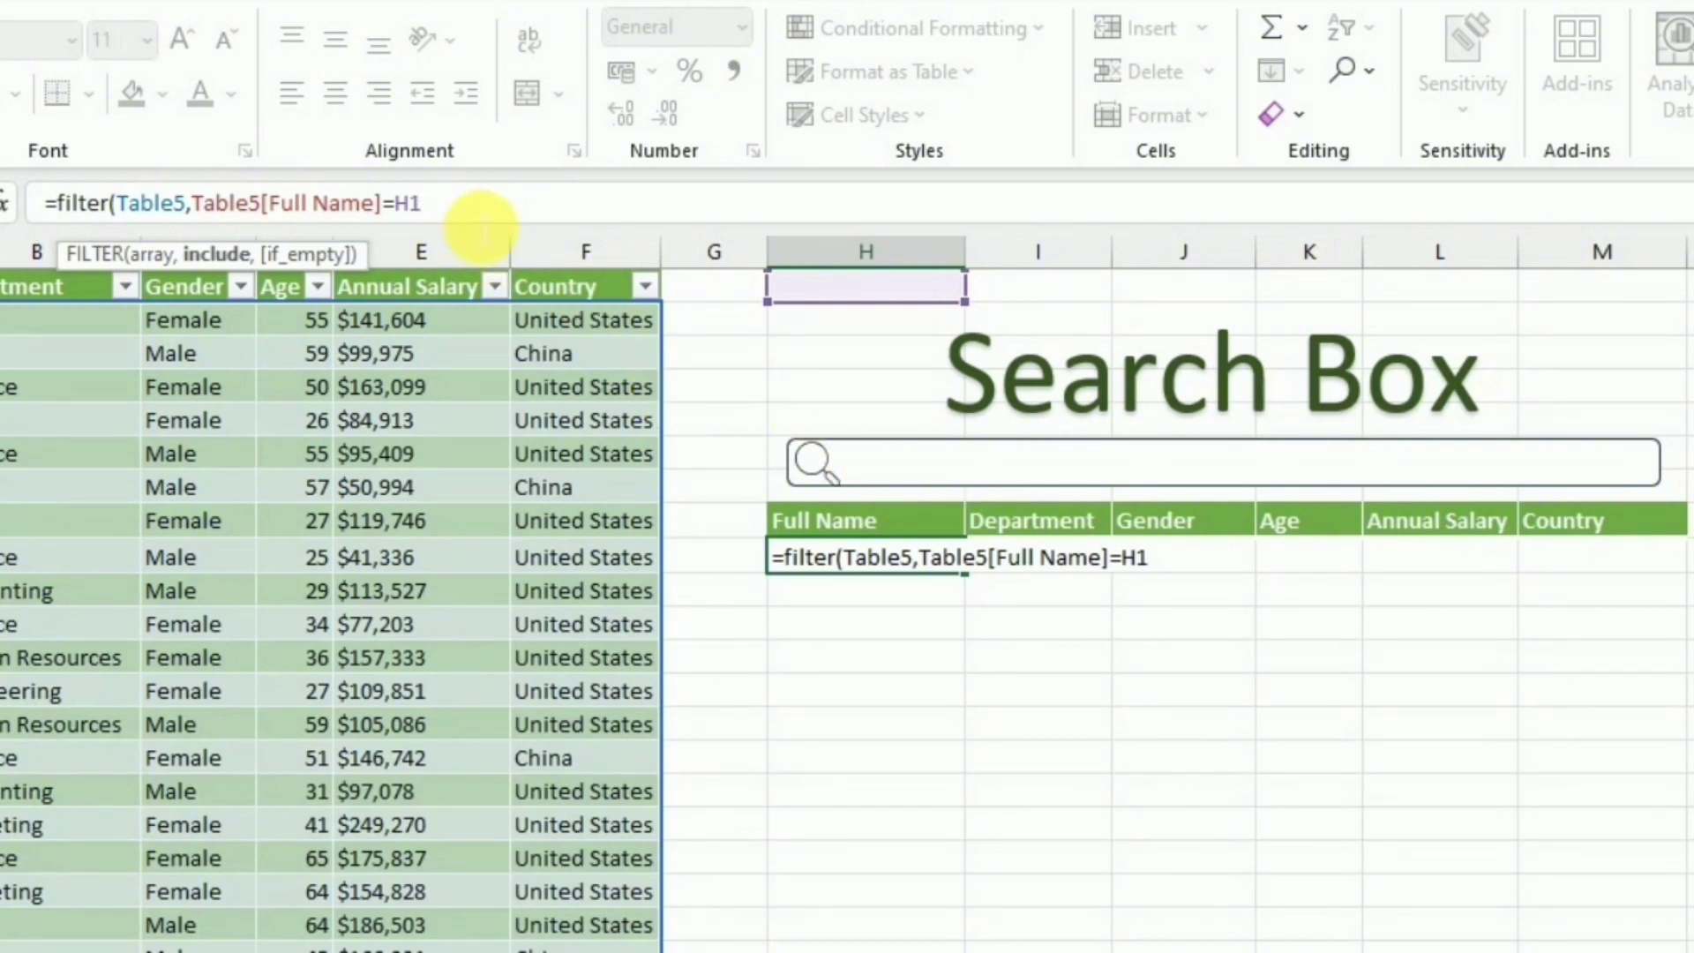
pyautogui.write(',')
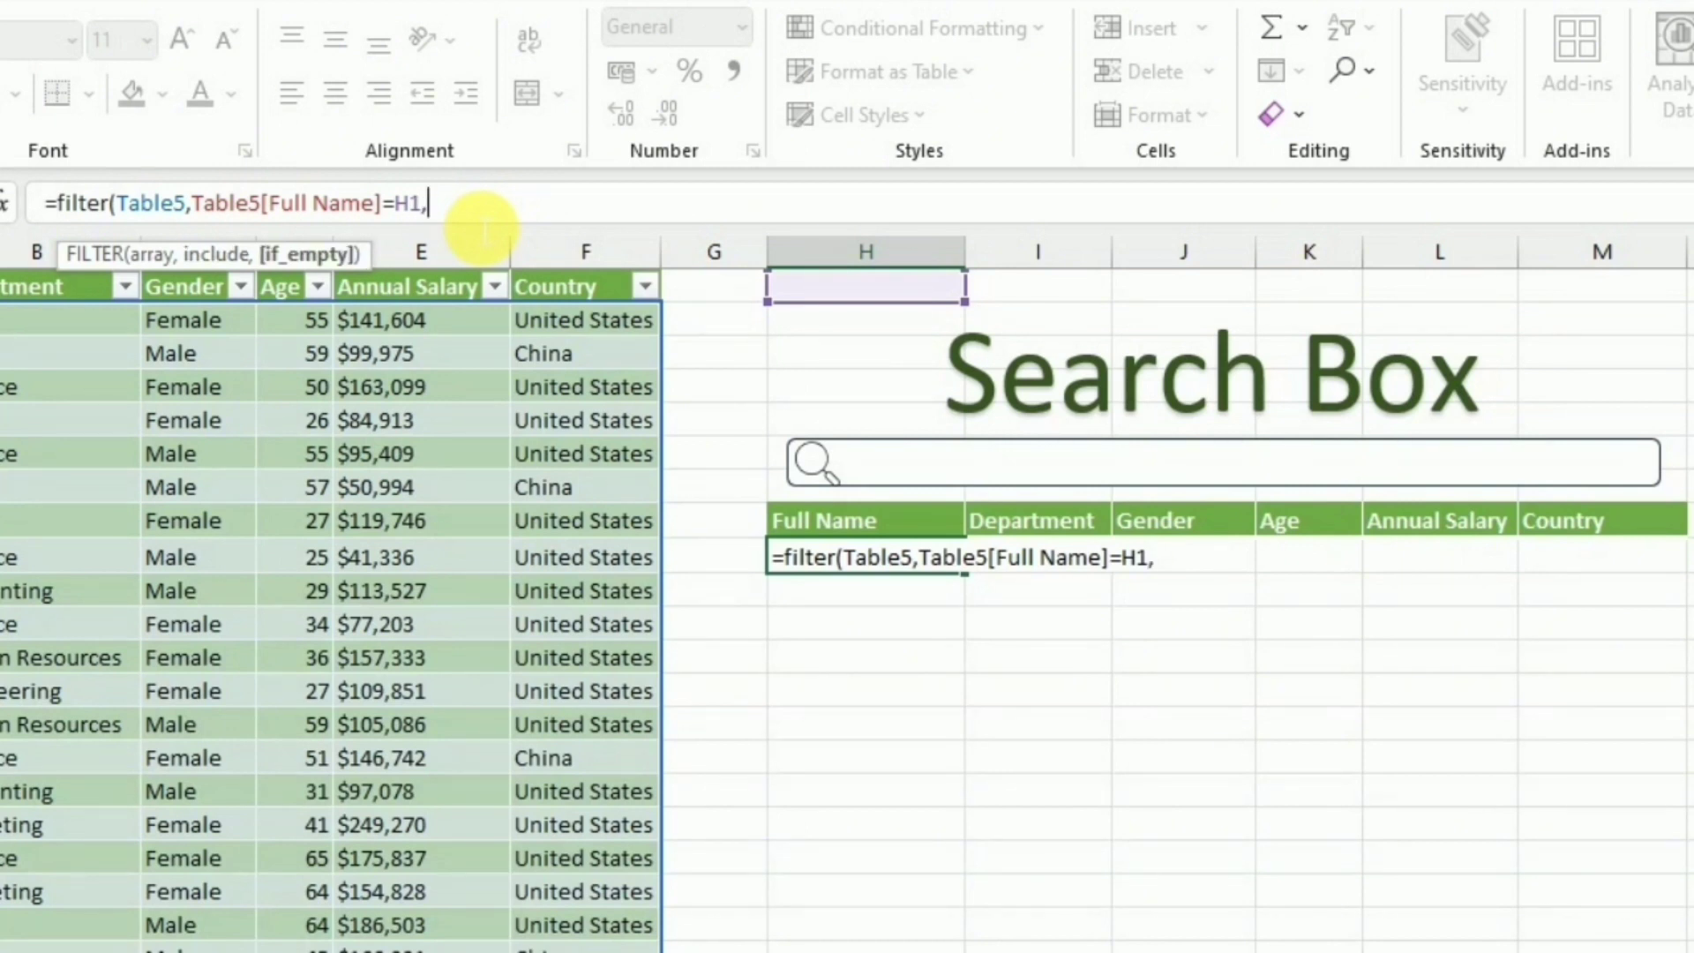
pyautogui.write('"')
pyautogui.write('NO MATCH"')
pyautogui.write('NO MATCH")')
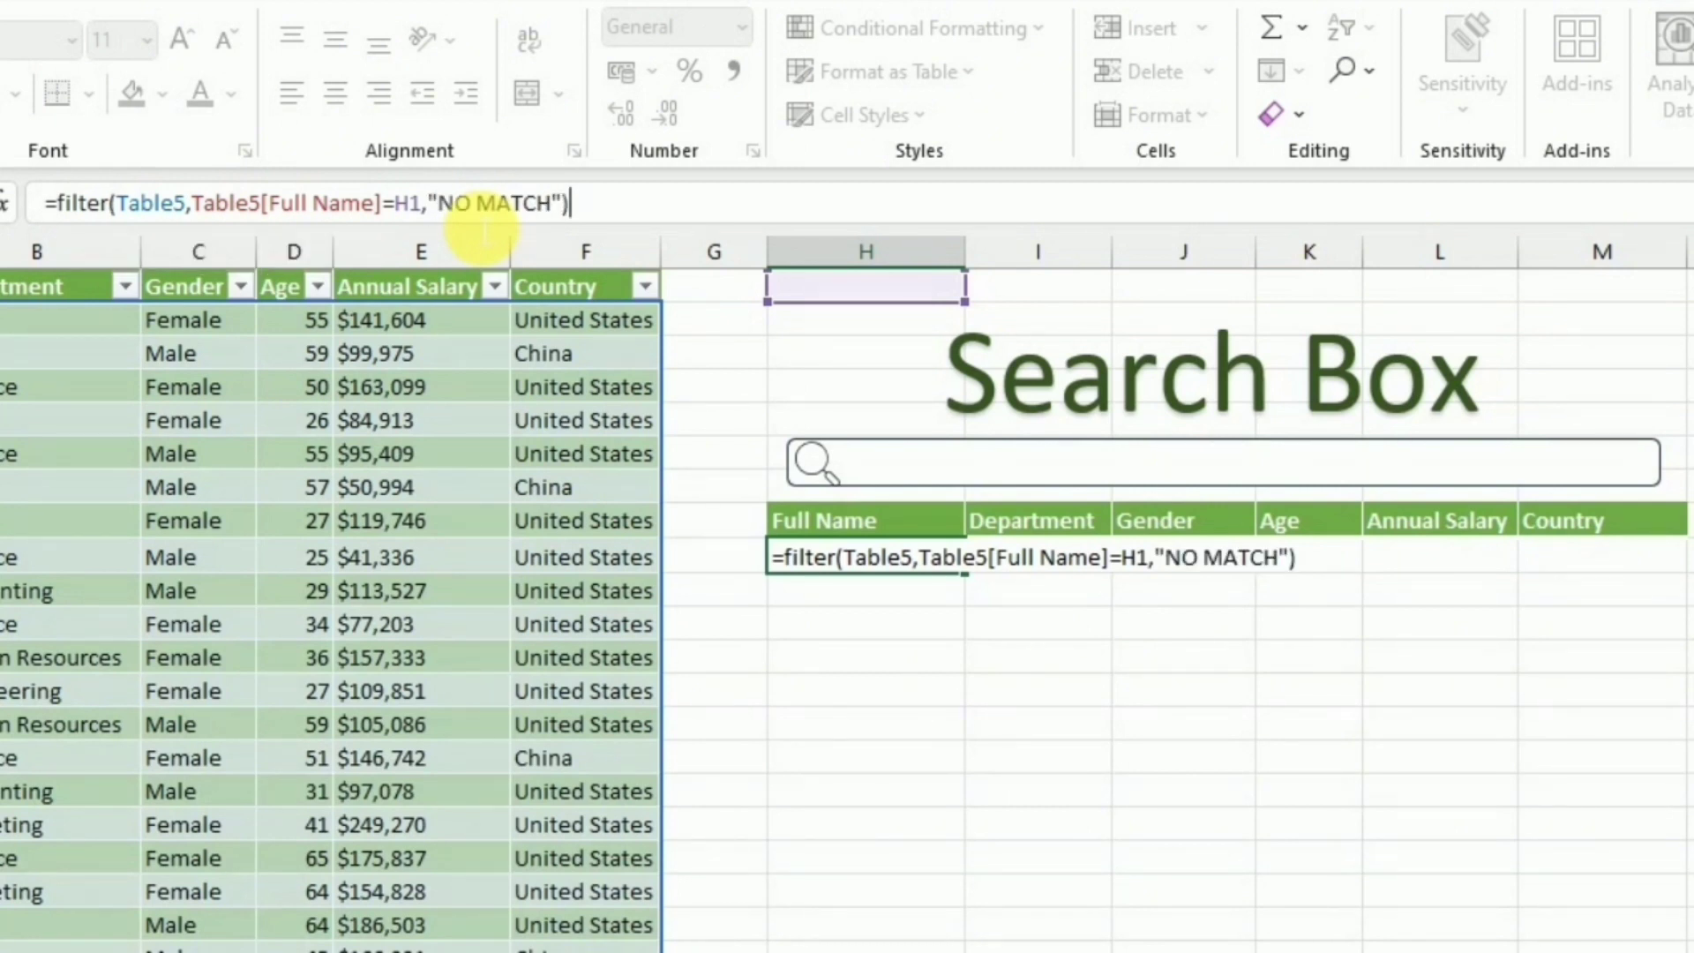
pyautogui.press('Return')
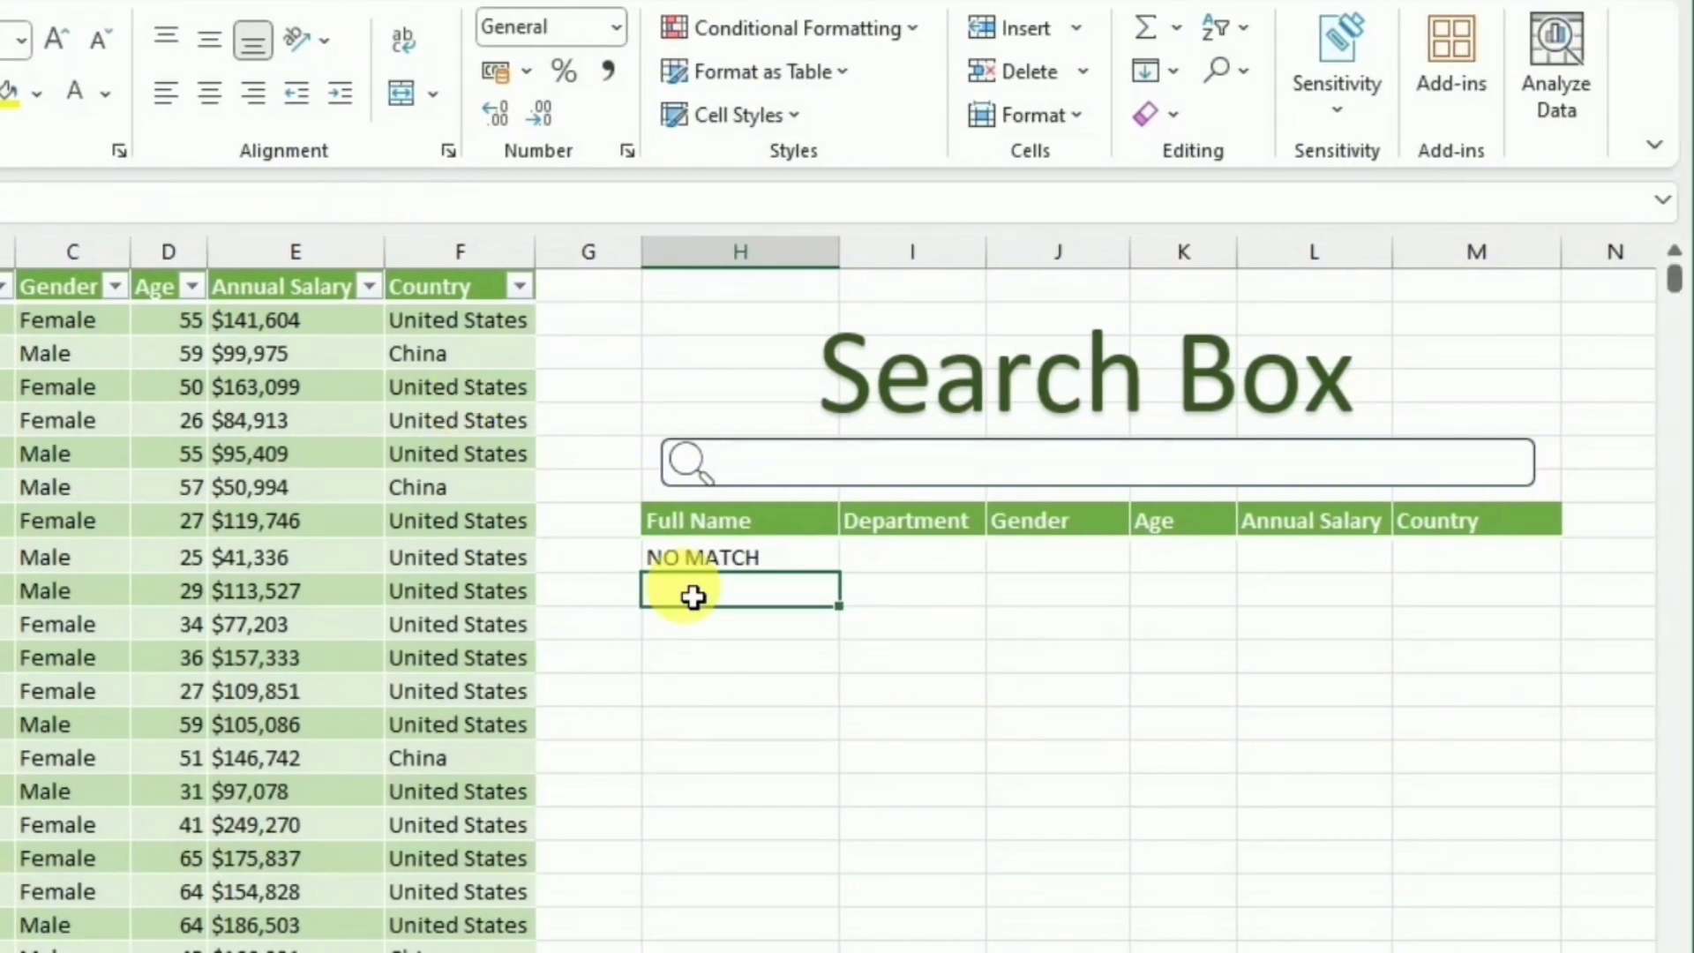
pyautogui.click(857, 464)
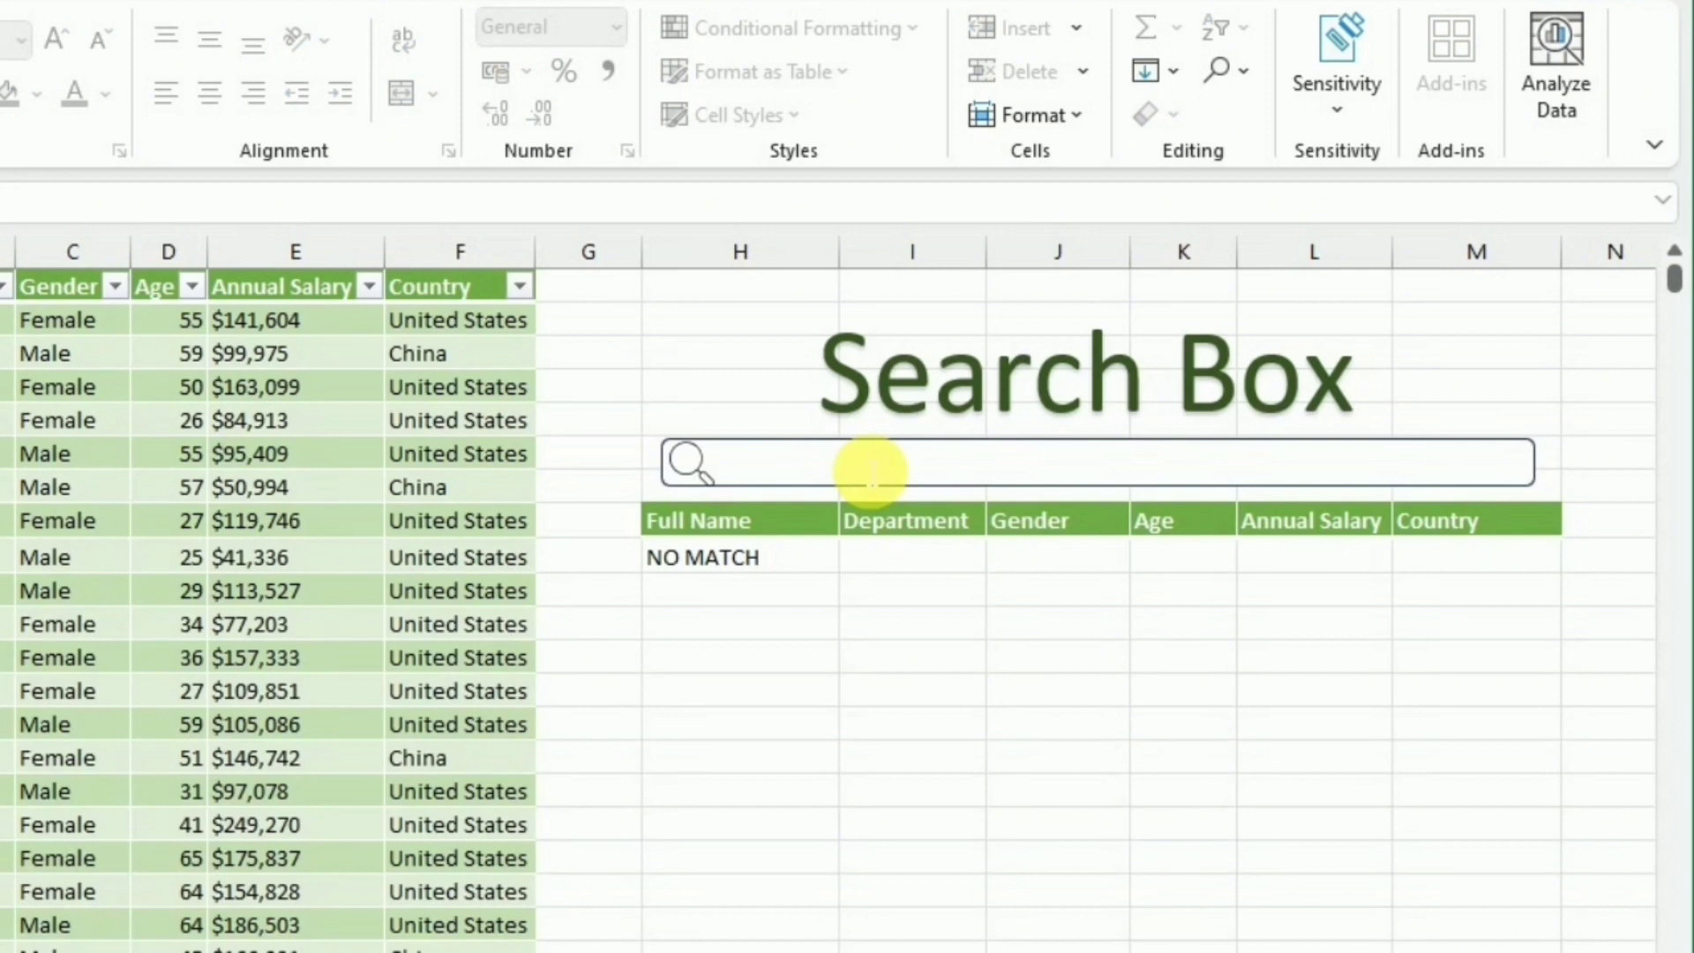
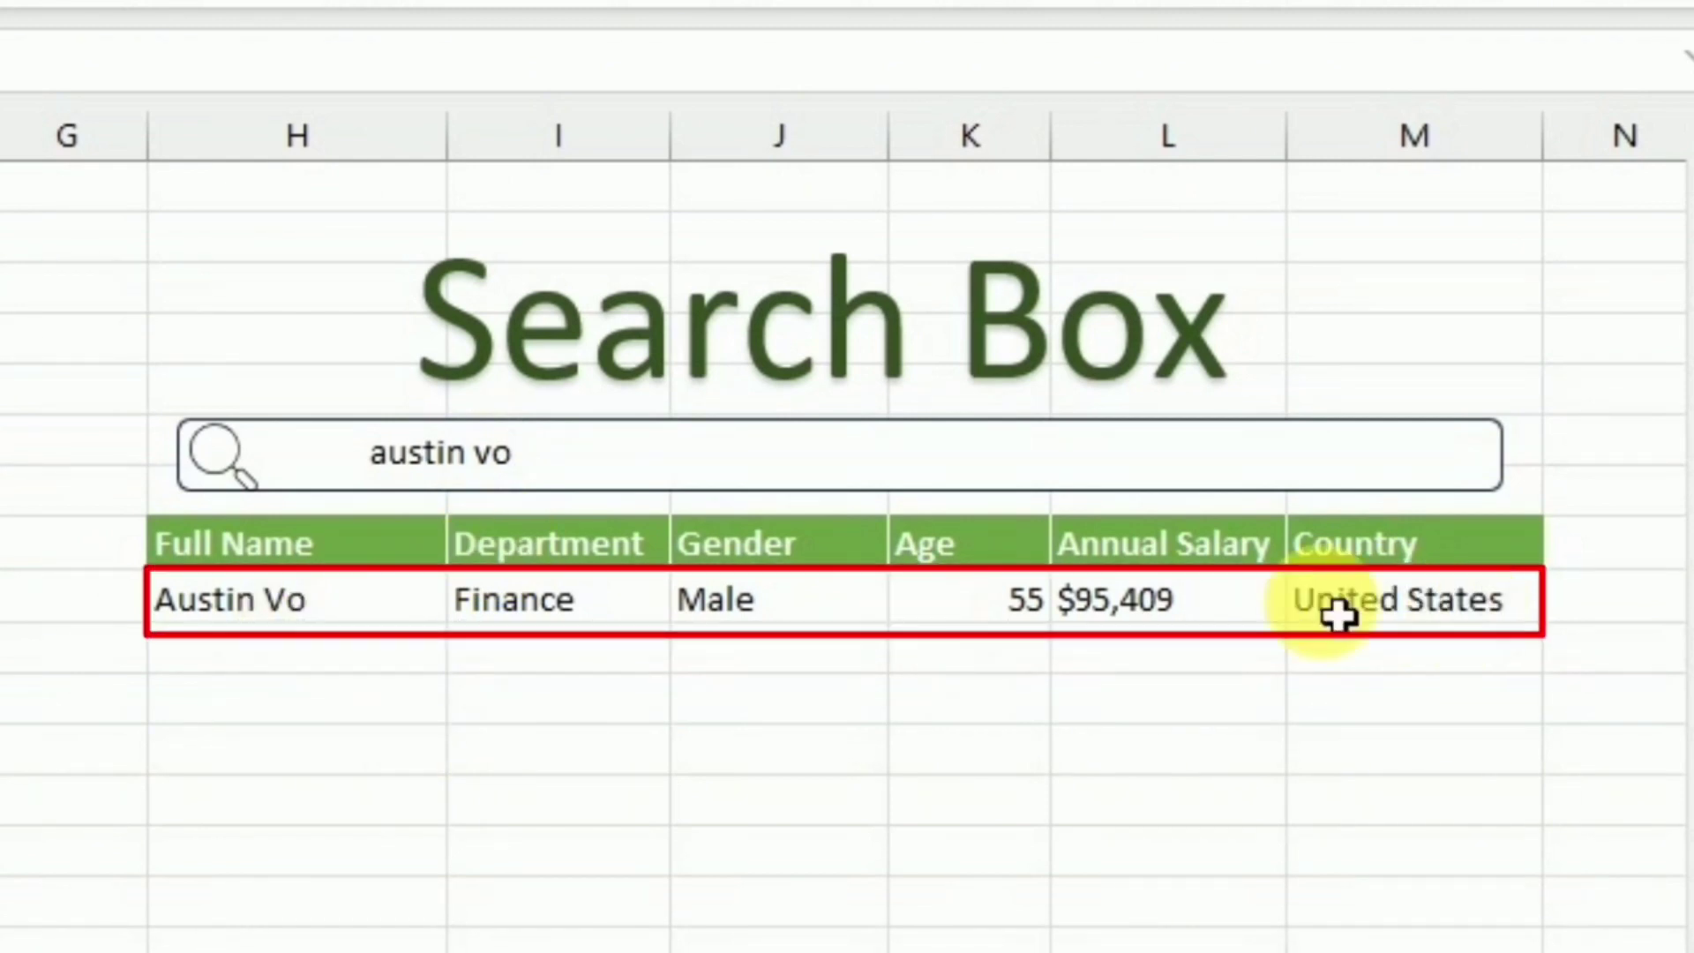
pyautogui.tripleClick(767, 455)
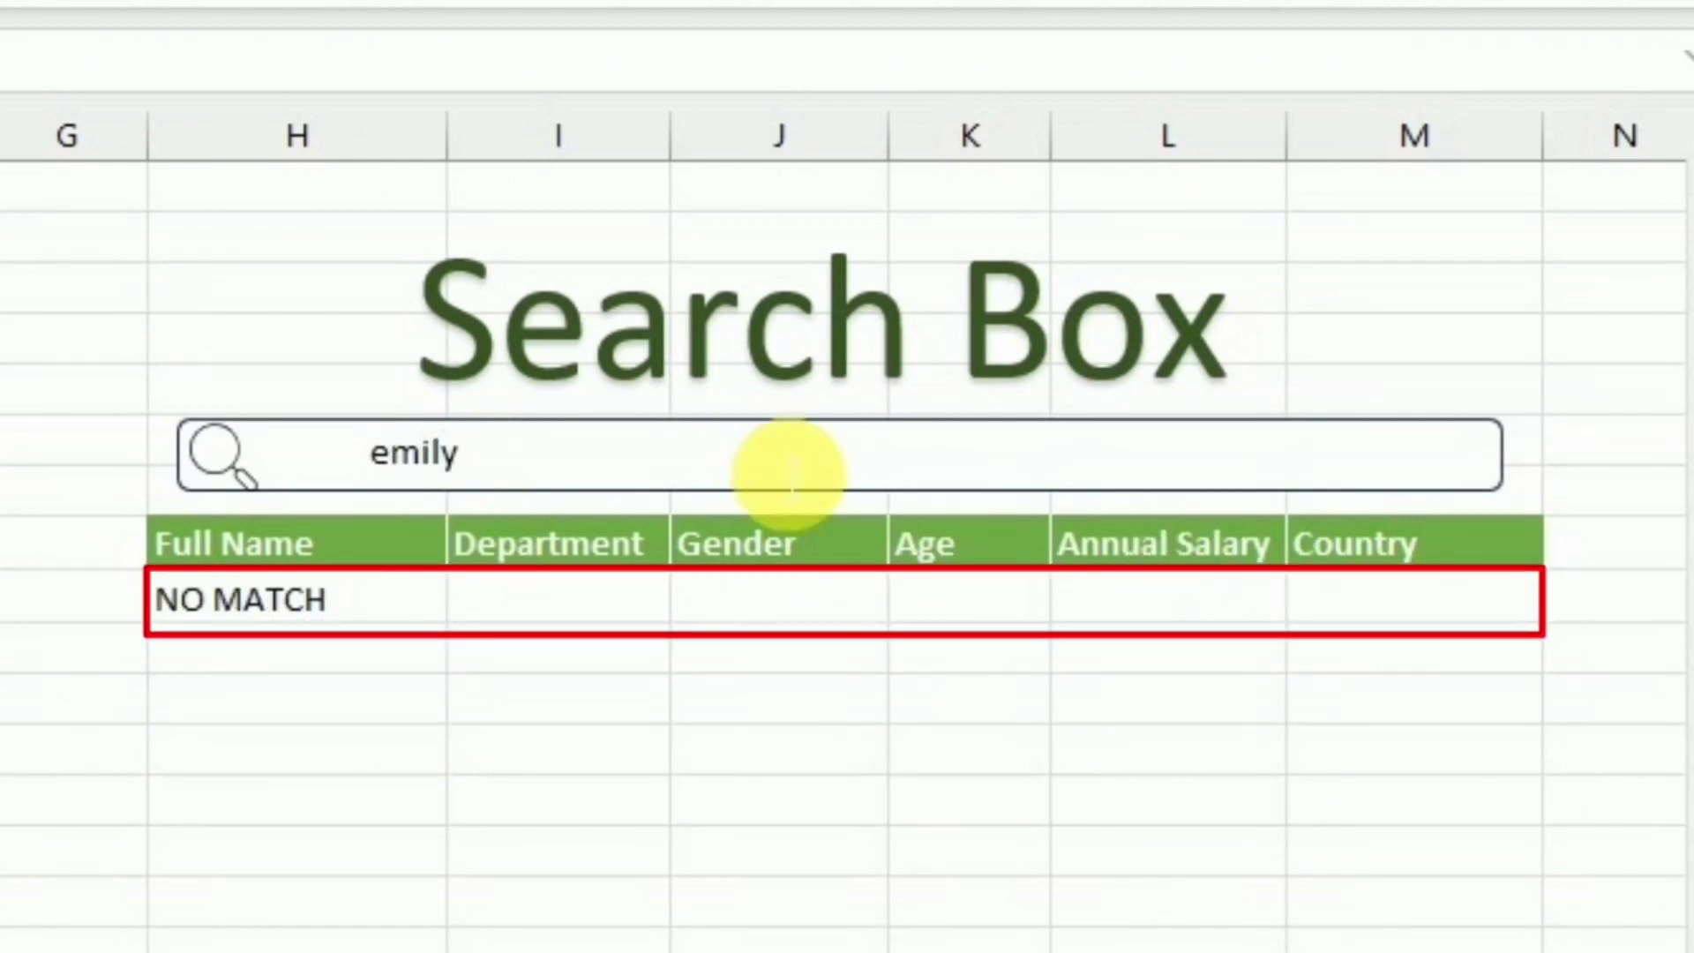
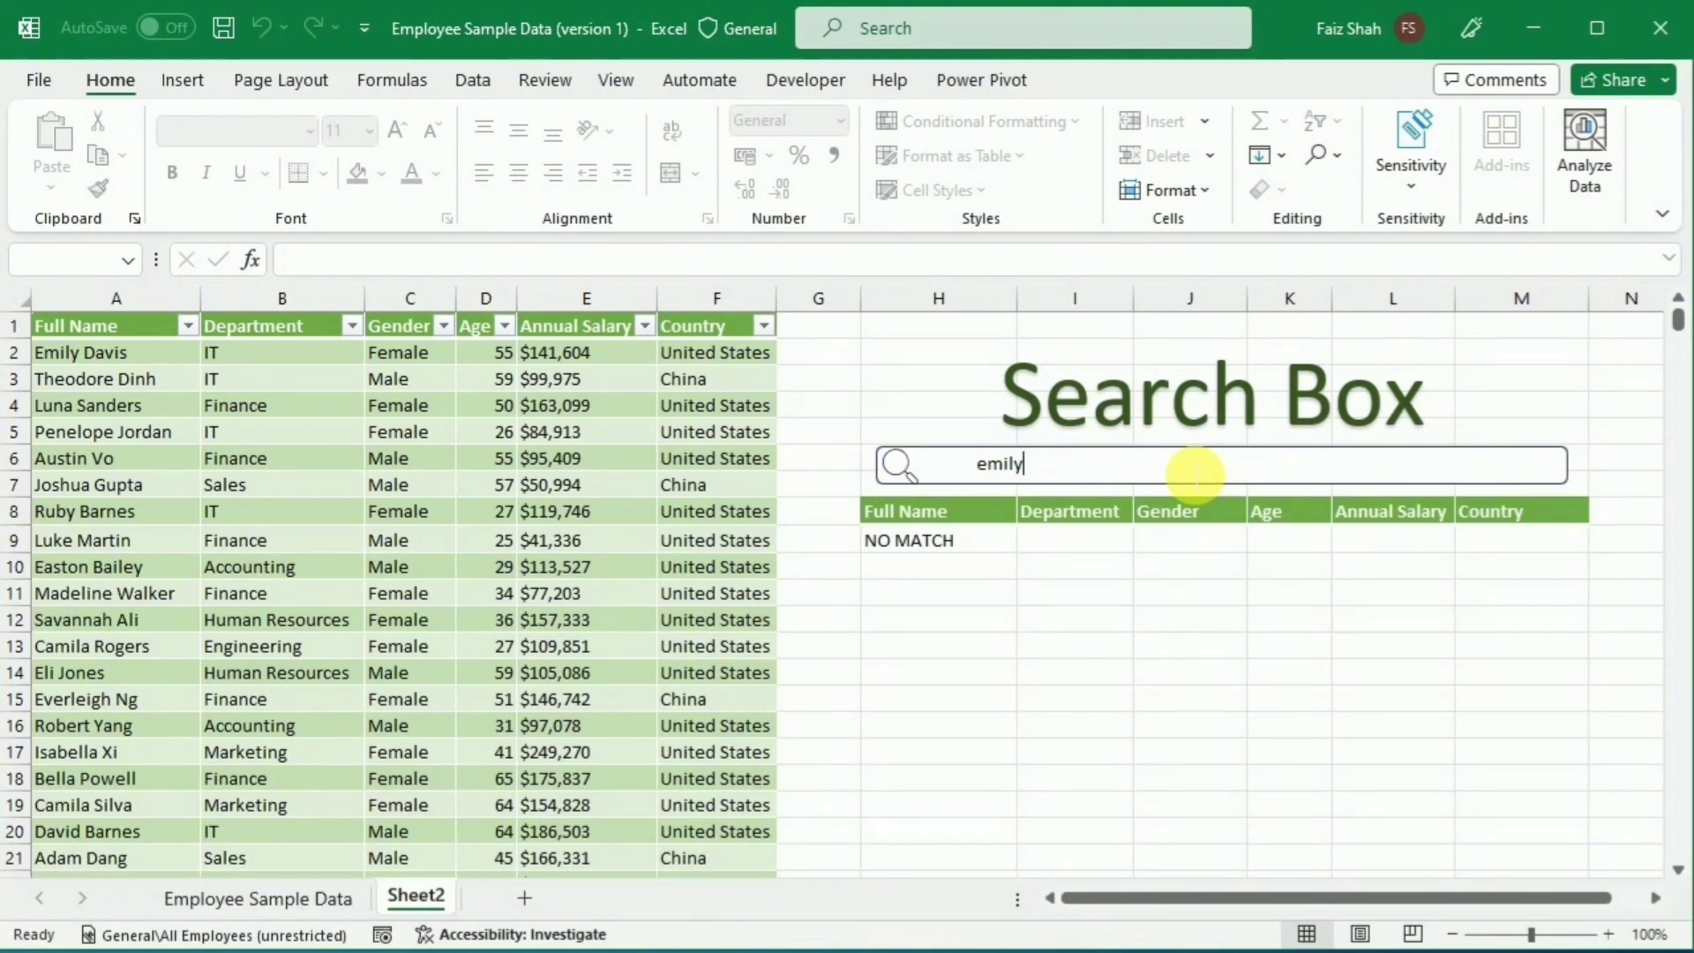
# Step: Remove the exact-match Full Name=H1 condition from the H9 FILTER formula
pyautogui.doubleClick(942, 541)
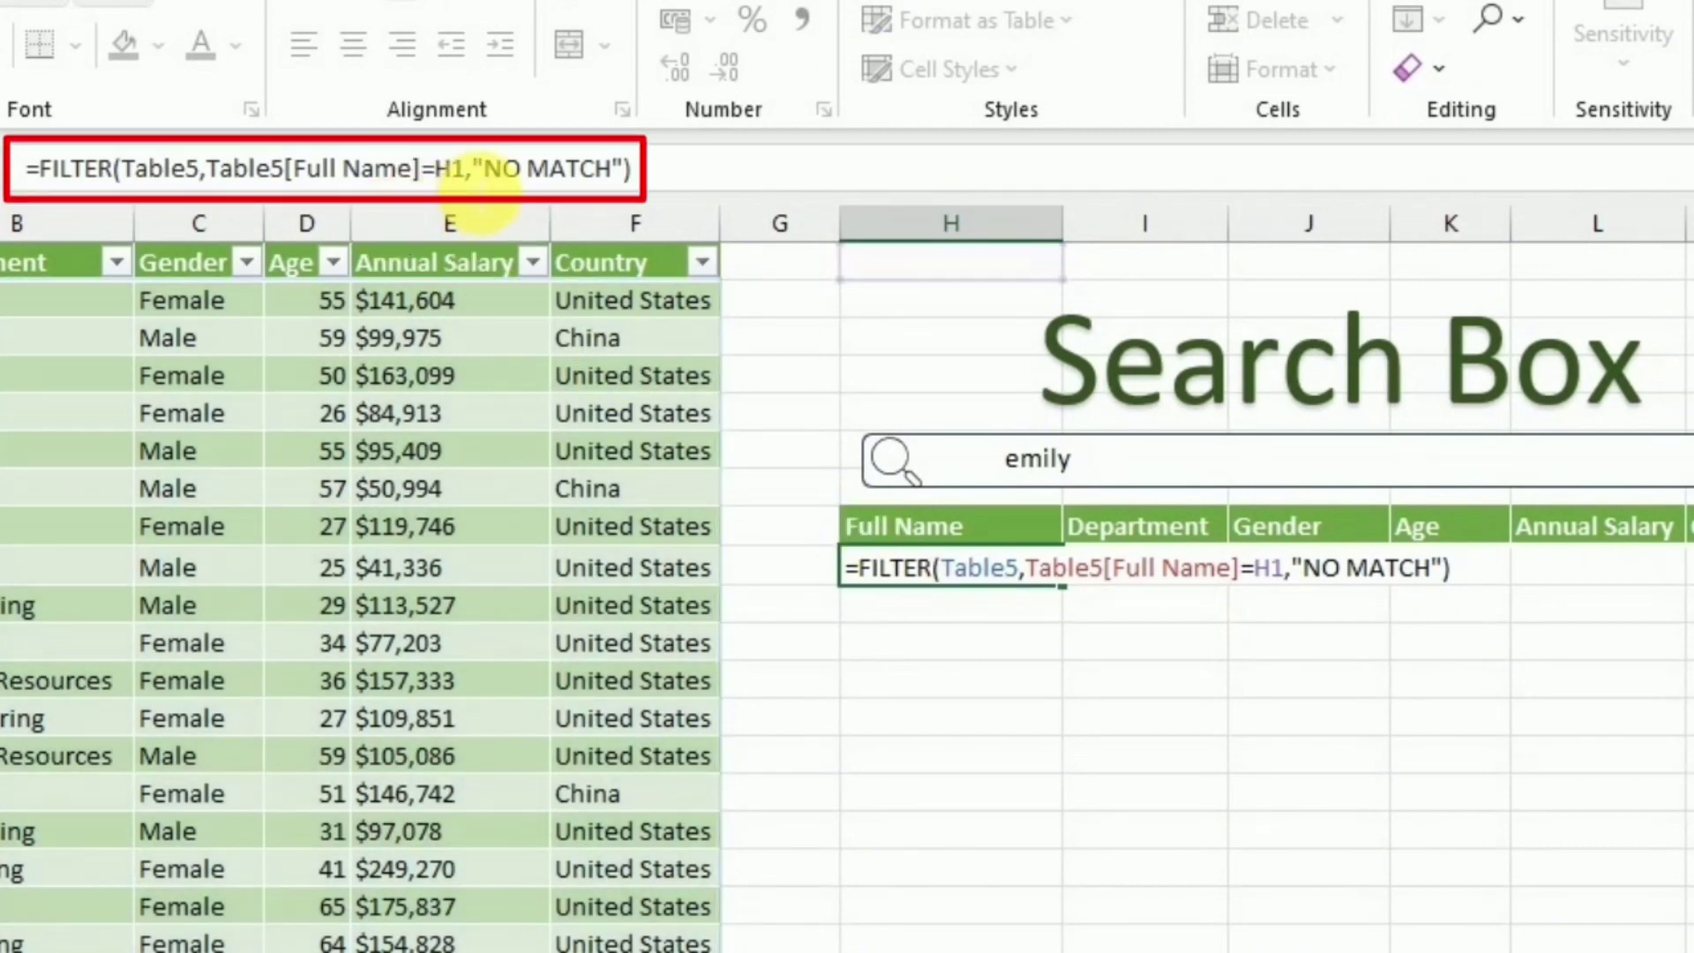
pyautogui.doubleClick(449, 168)
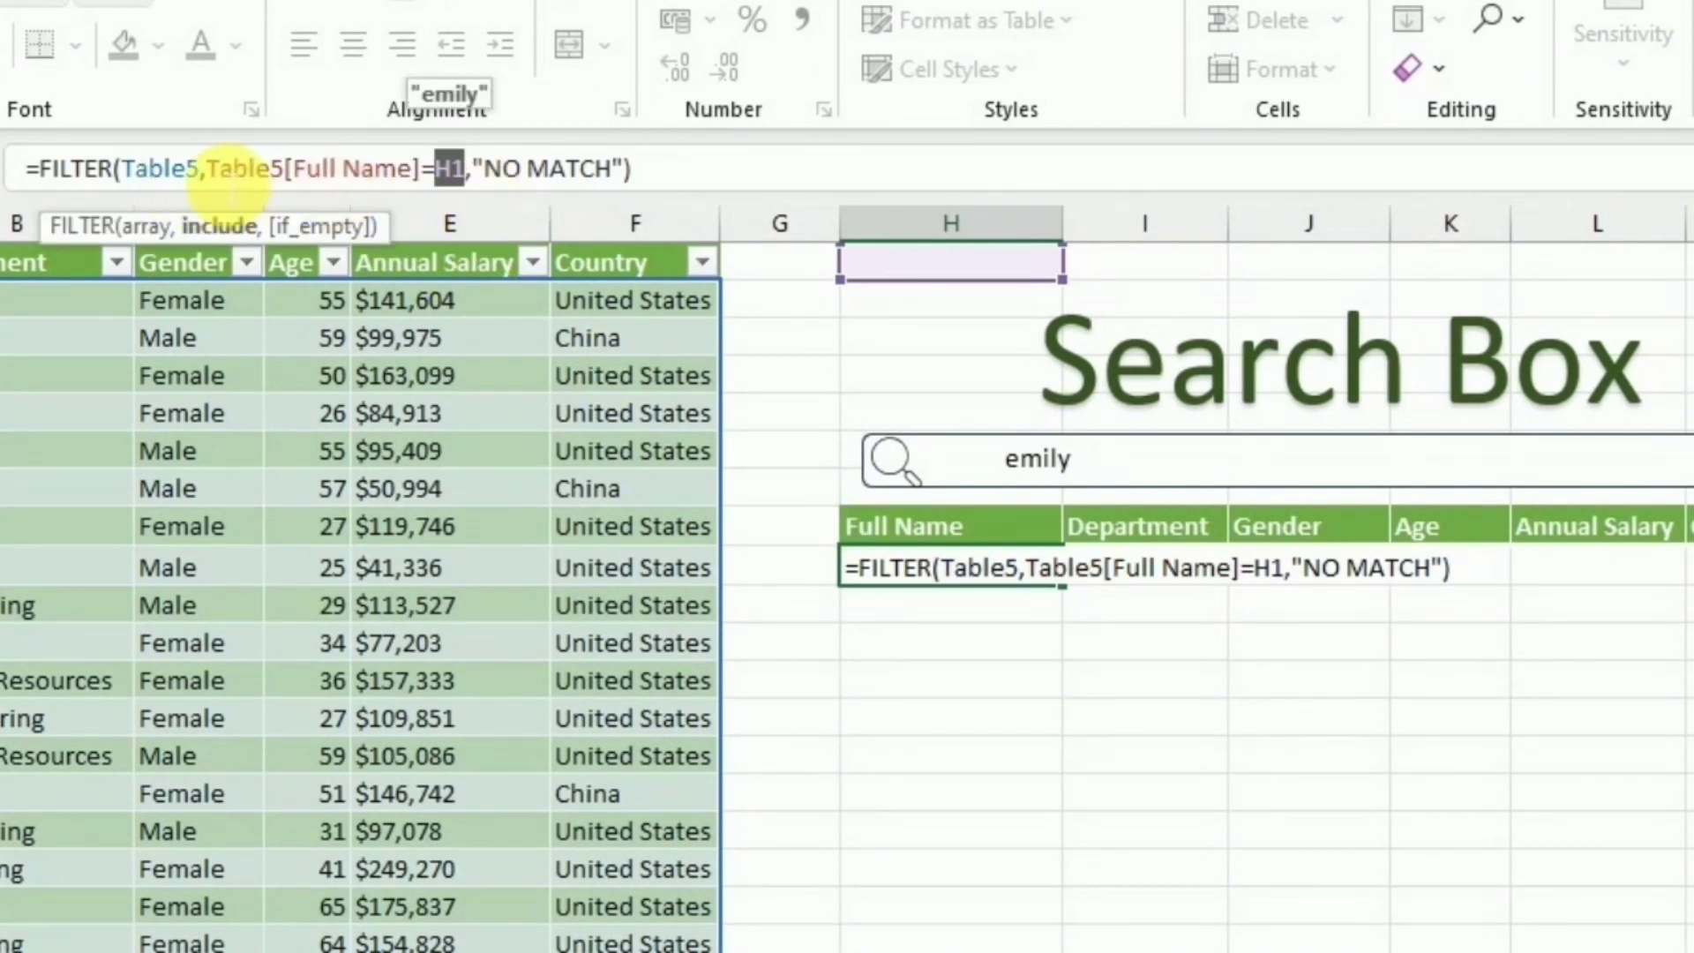
pyautogui.moveTo(207, 168); pyautogui.dragTo(480, 204)
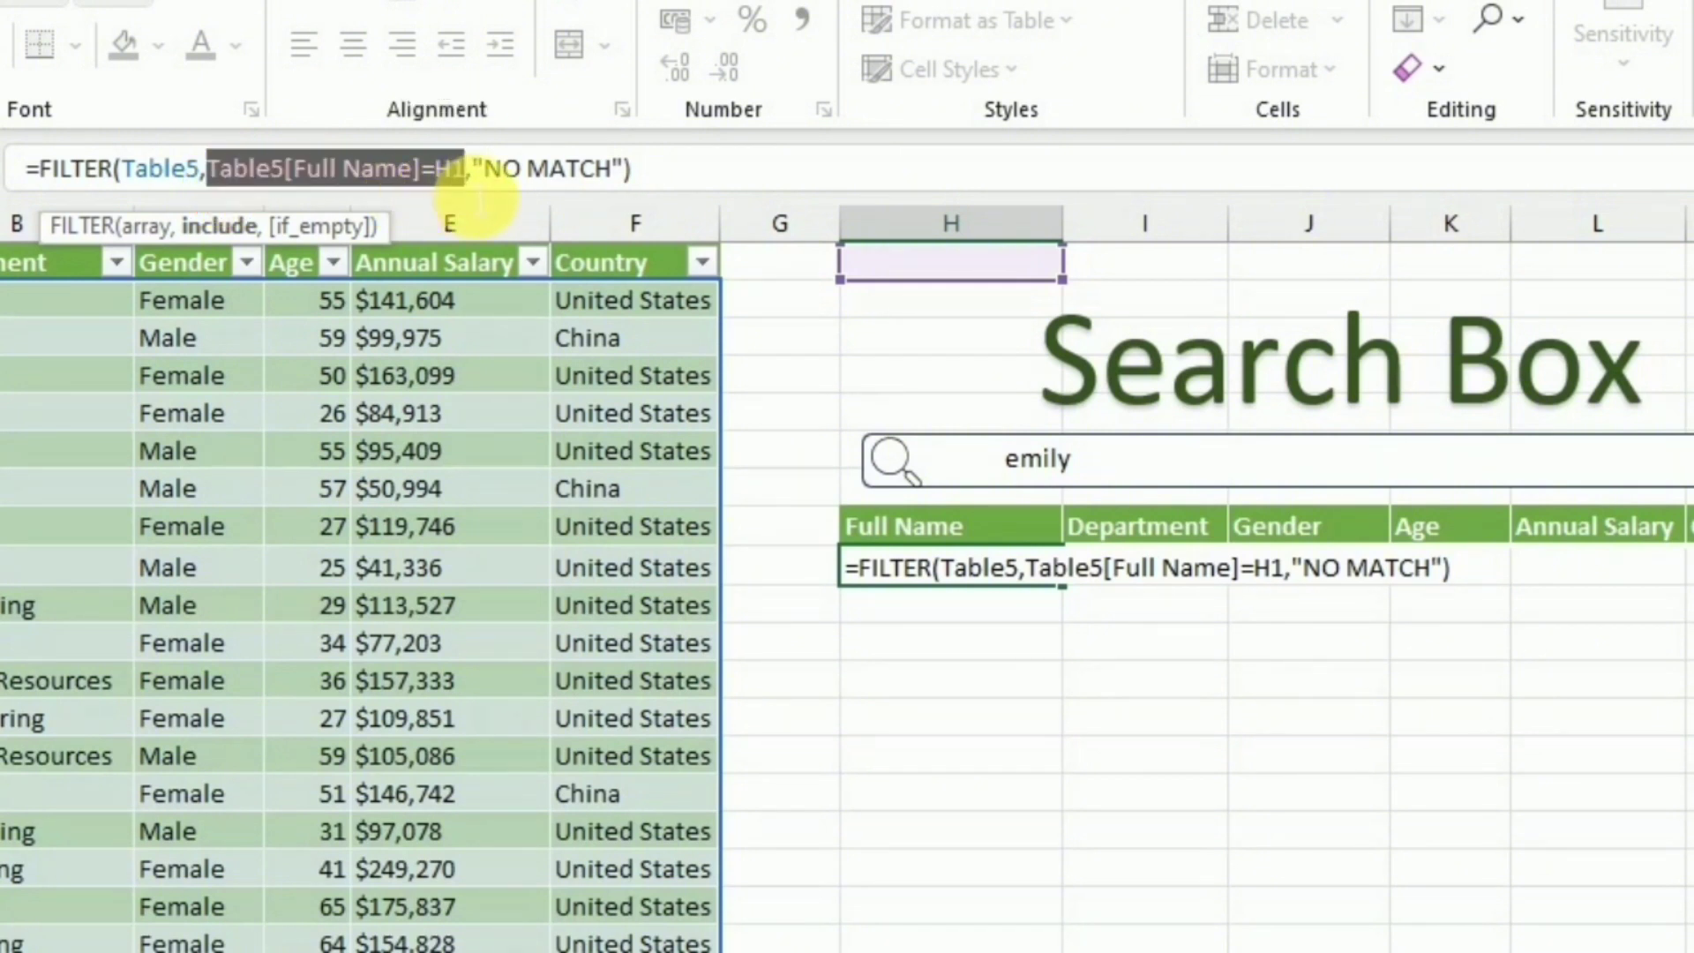
pyautogui.press('Delete')
# Step: Use ISNUMBER(SEARCH(H1, Table5[Full Name])) as the condition, keeping "NO MATCH", and commit
pyautogui.write('is')
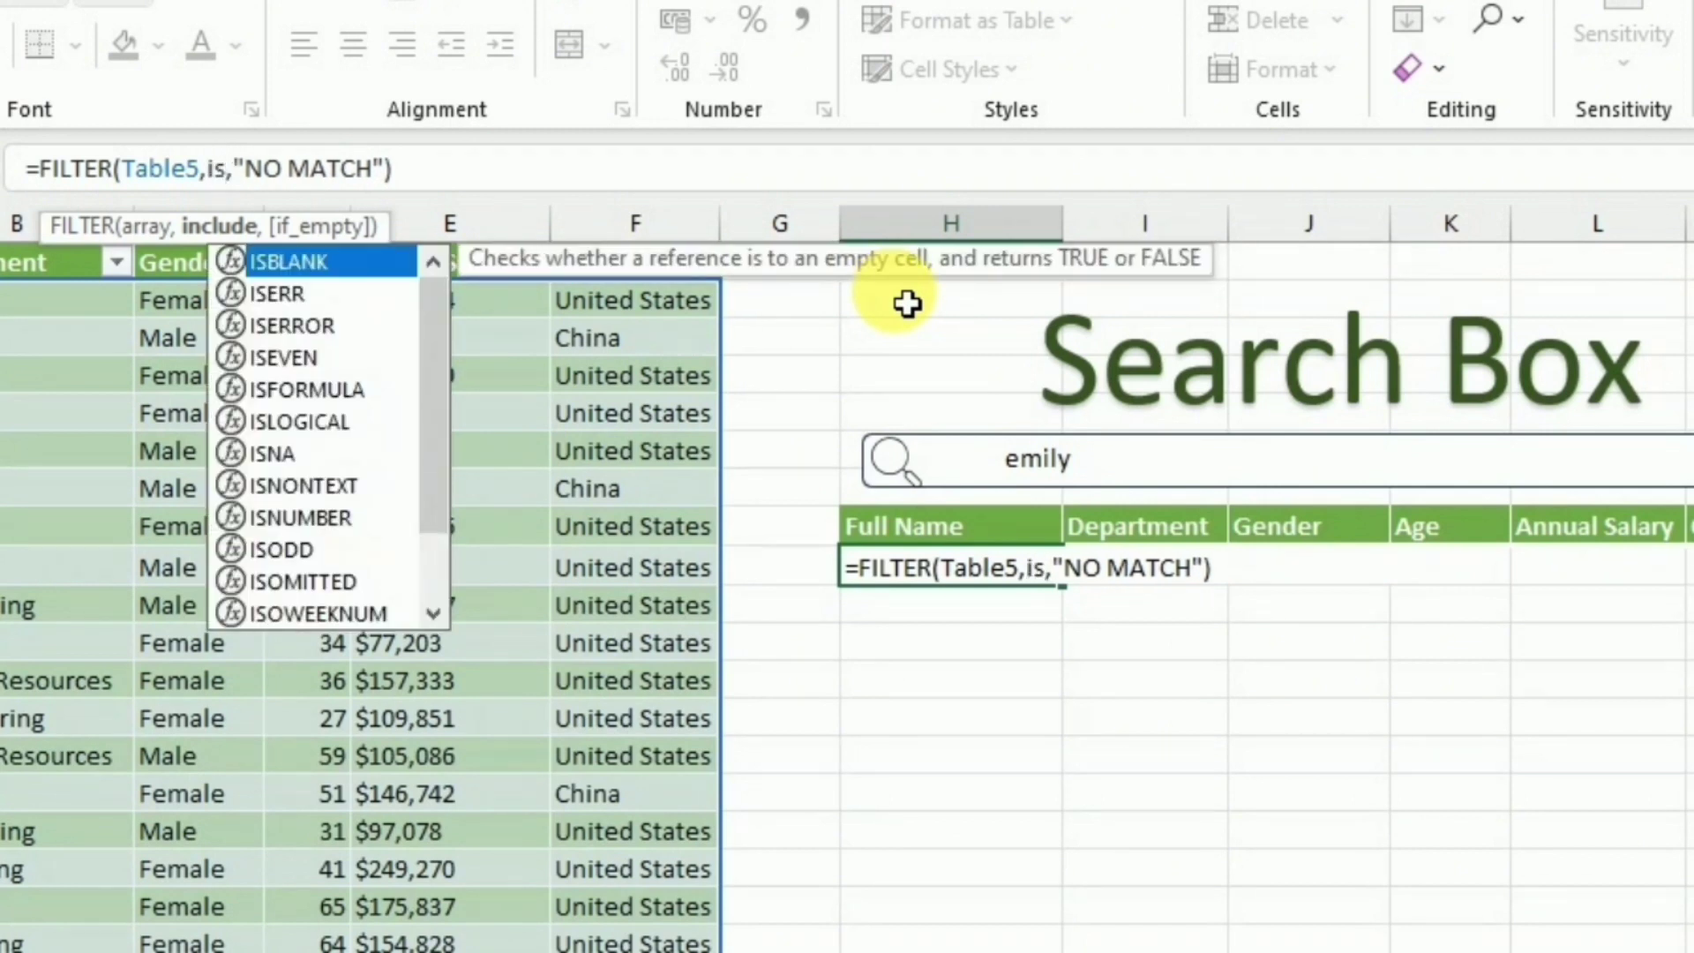
pyautogui.write('num')
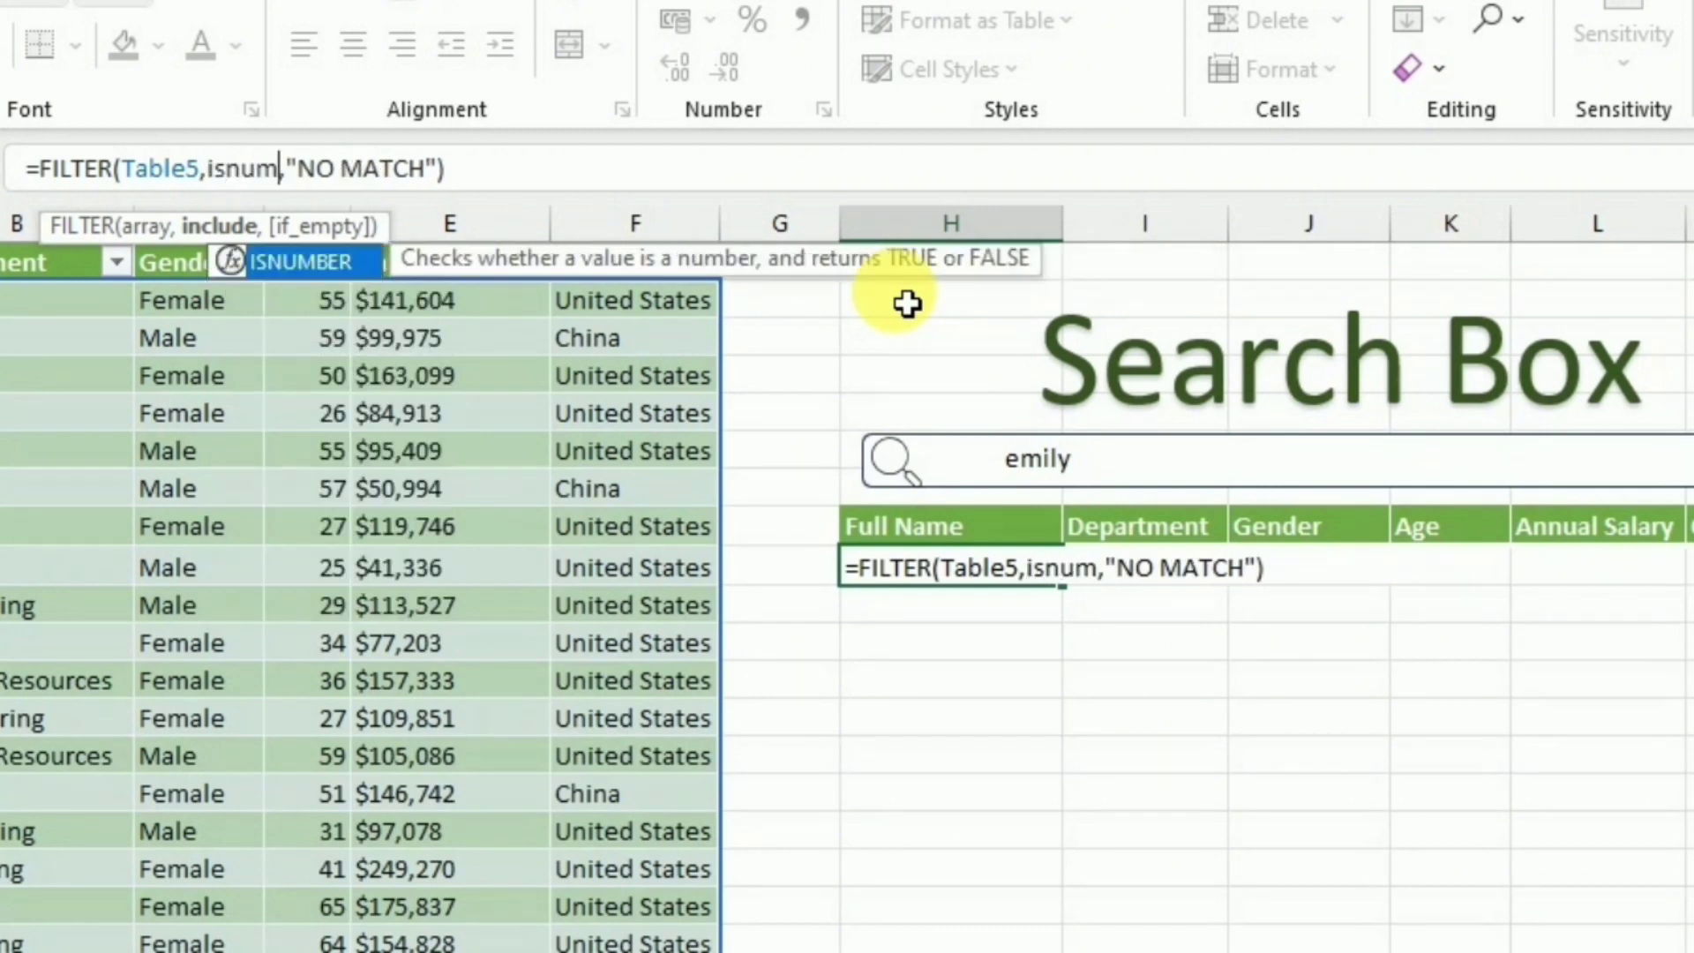
pyautogui.press('Tab')
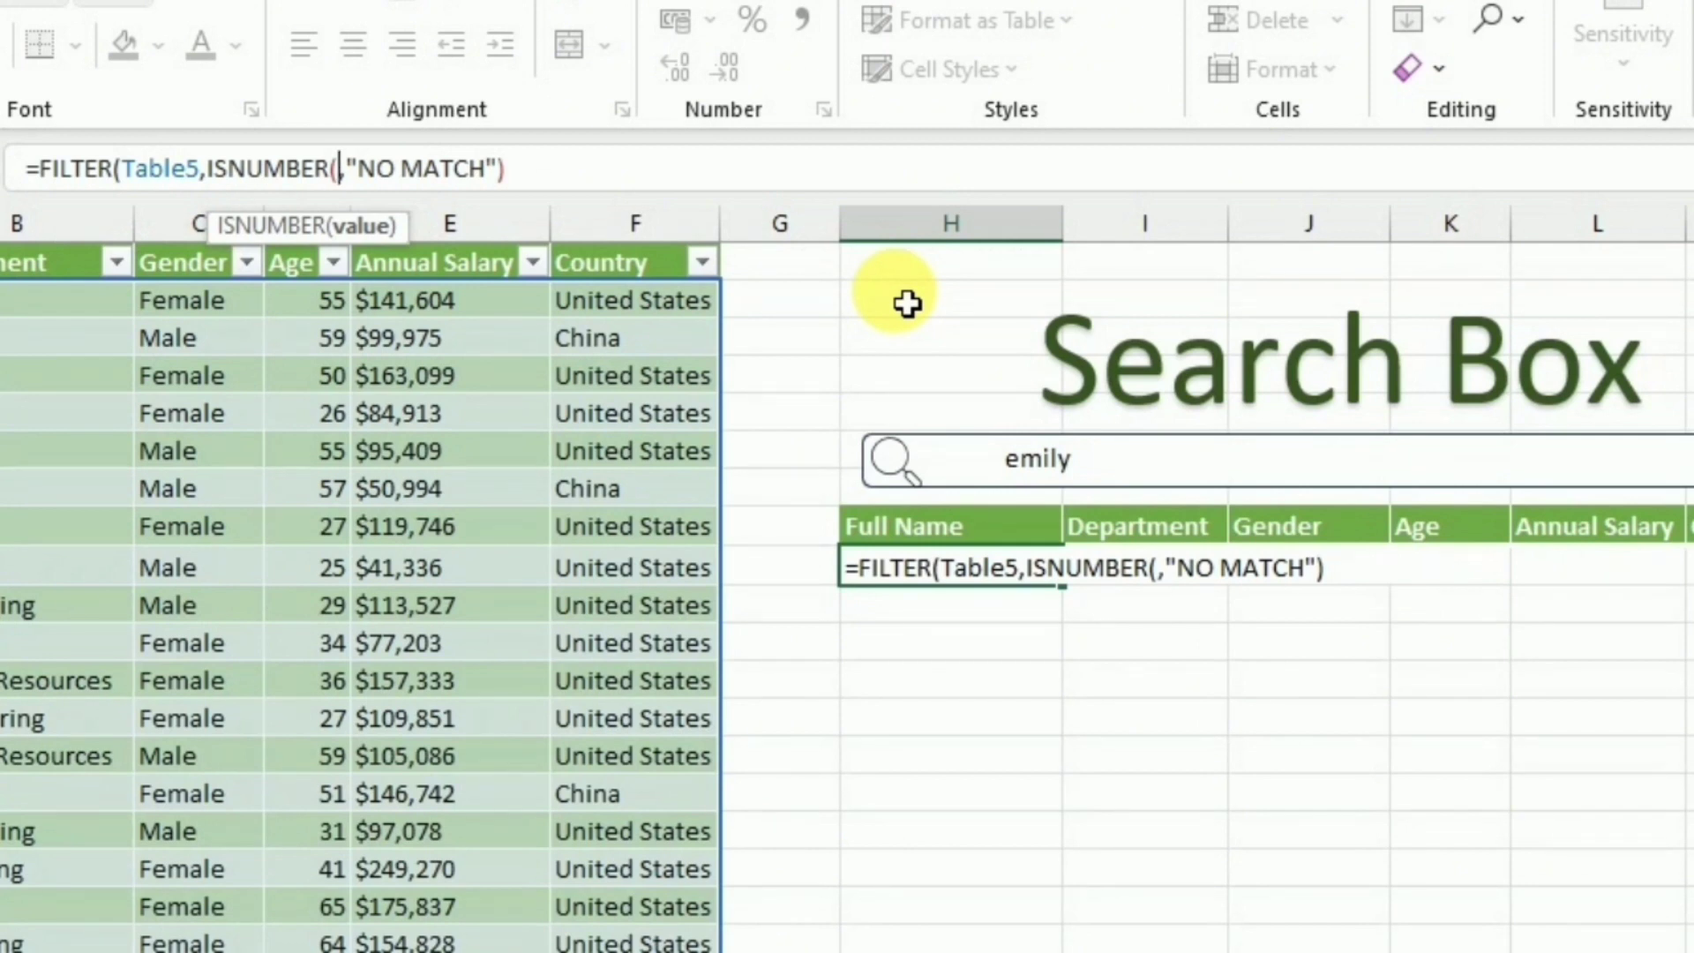
pyautogui.write('search')
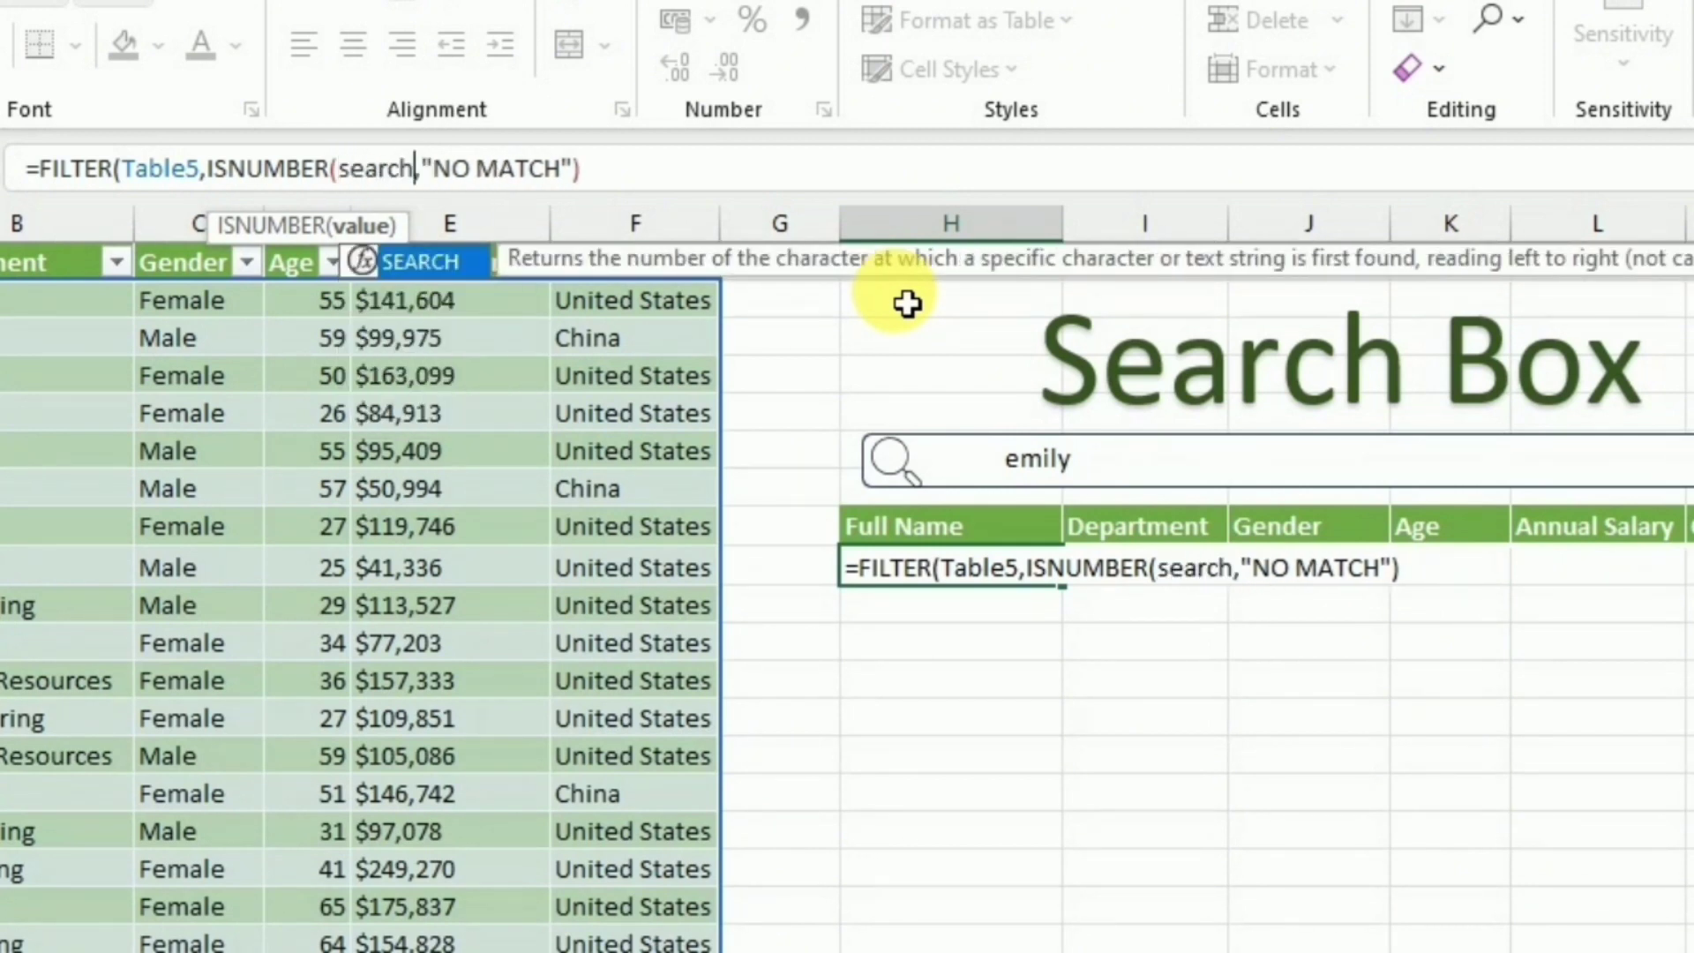
pyautogui.press('Tab')
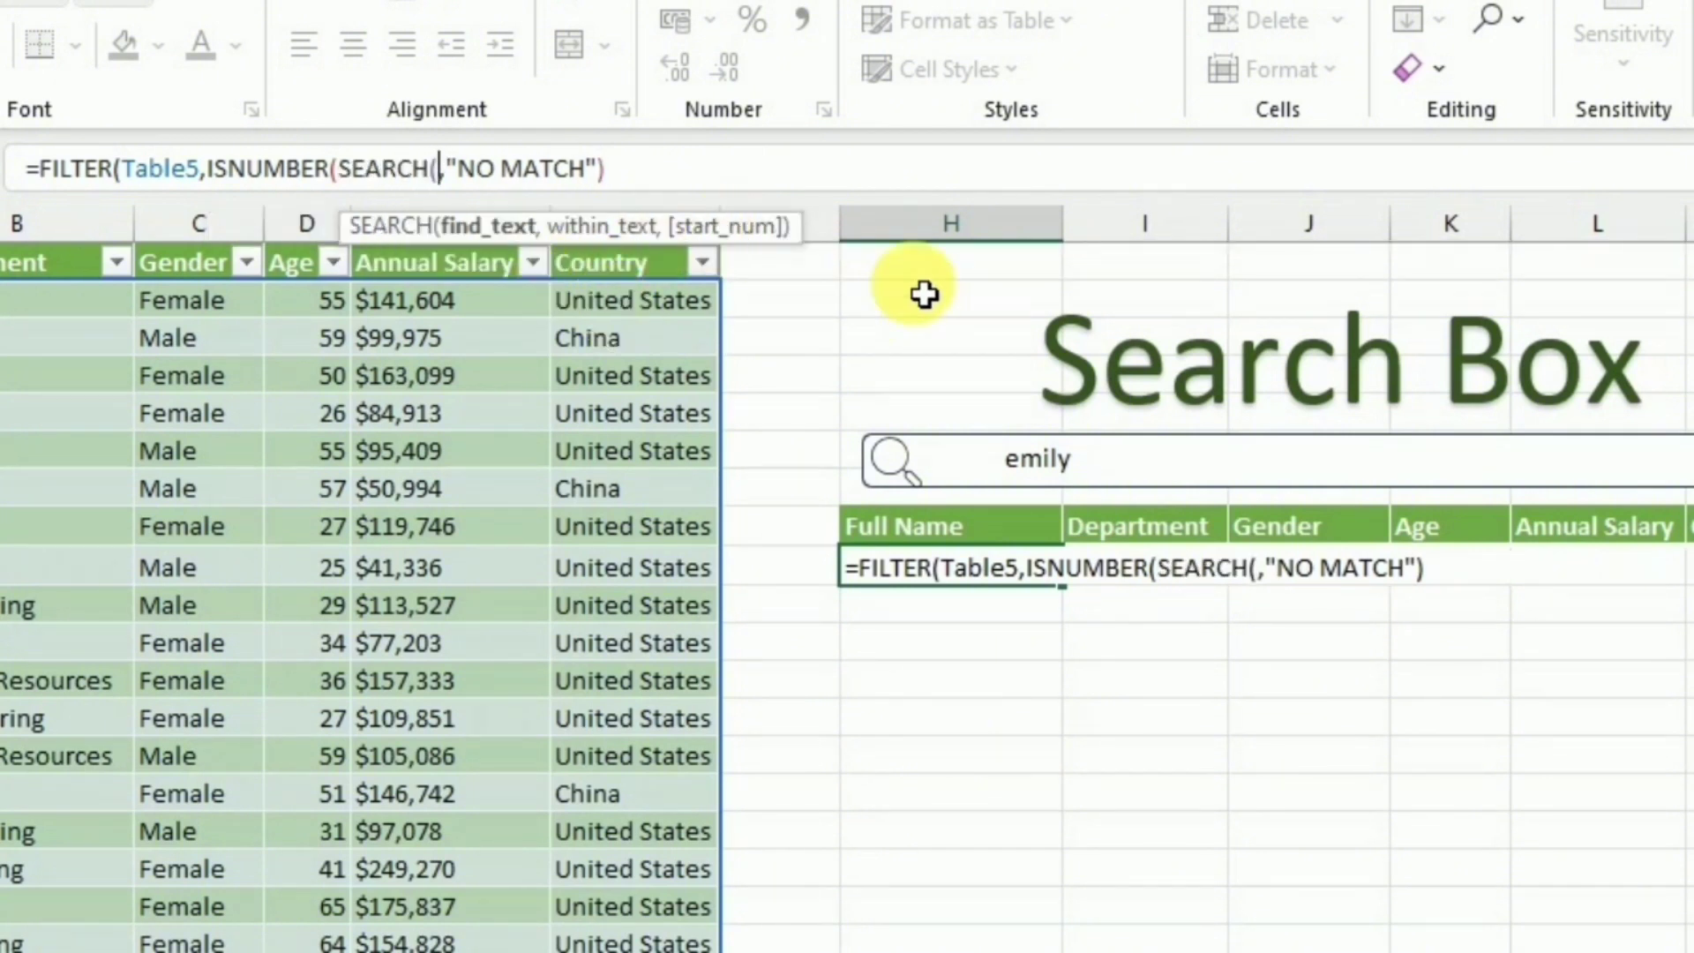
pyautogui.click(950, 279)
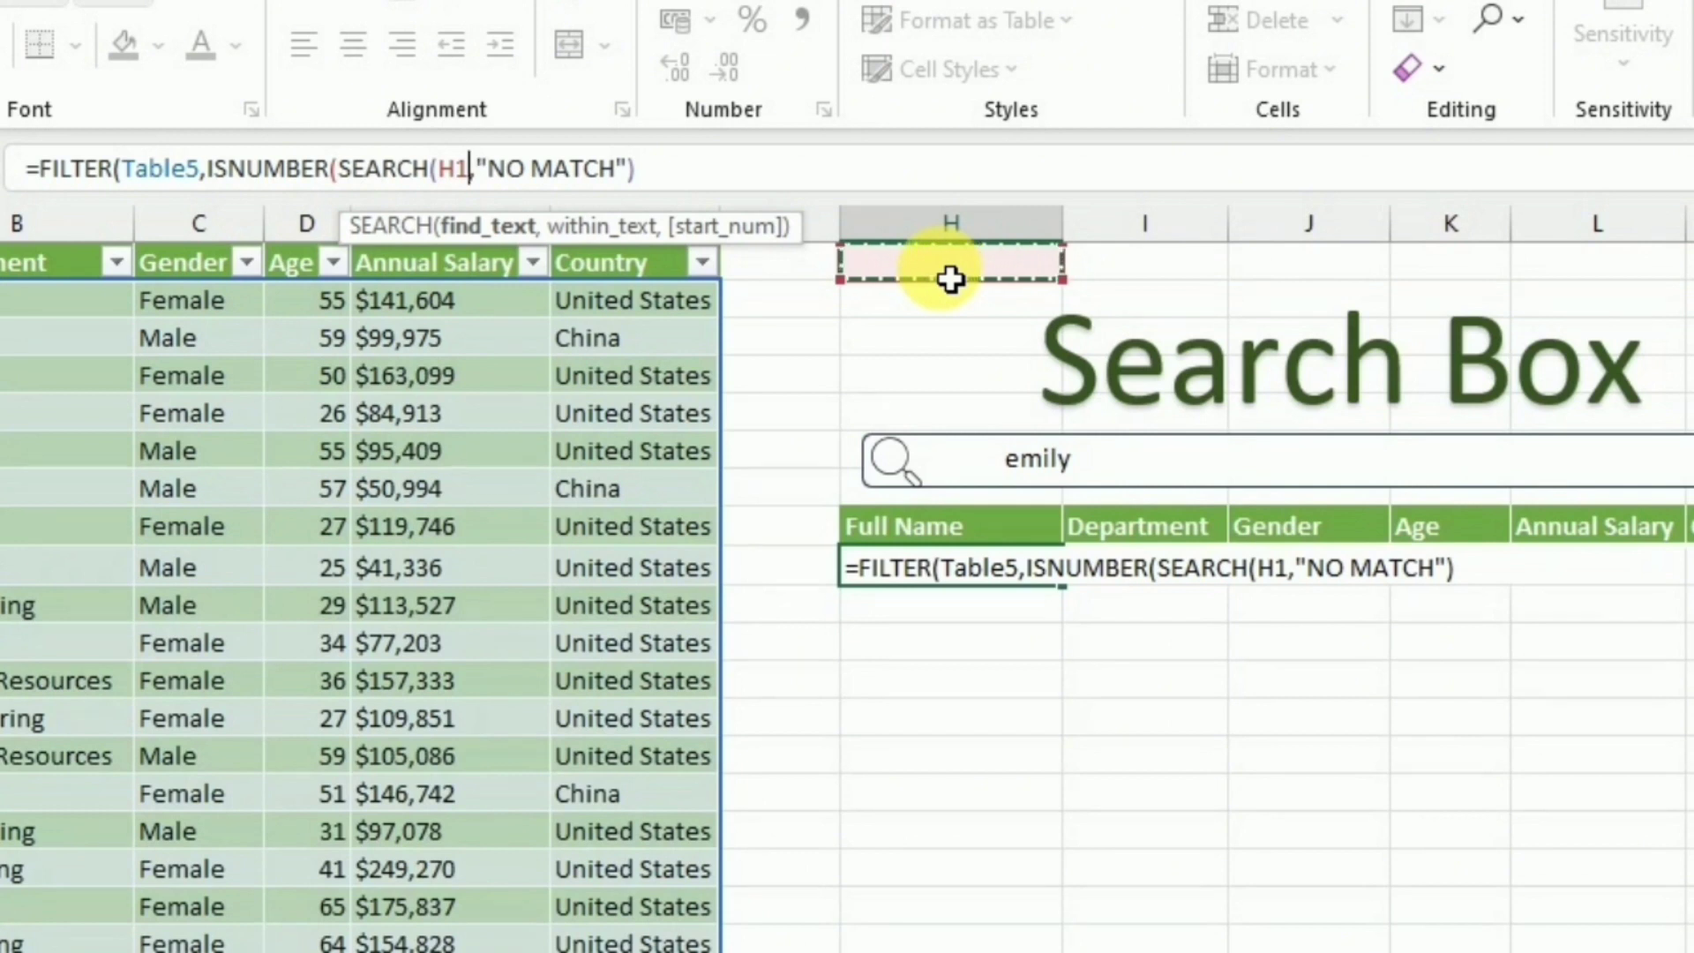
pyautogui.write(',')
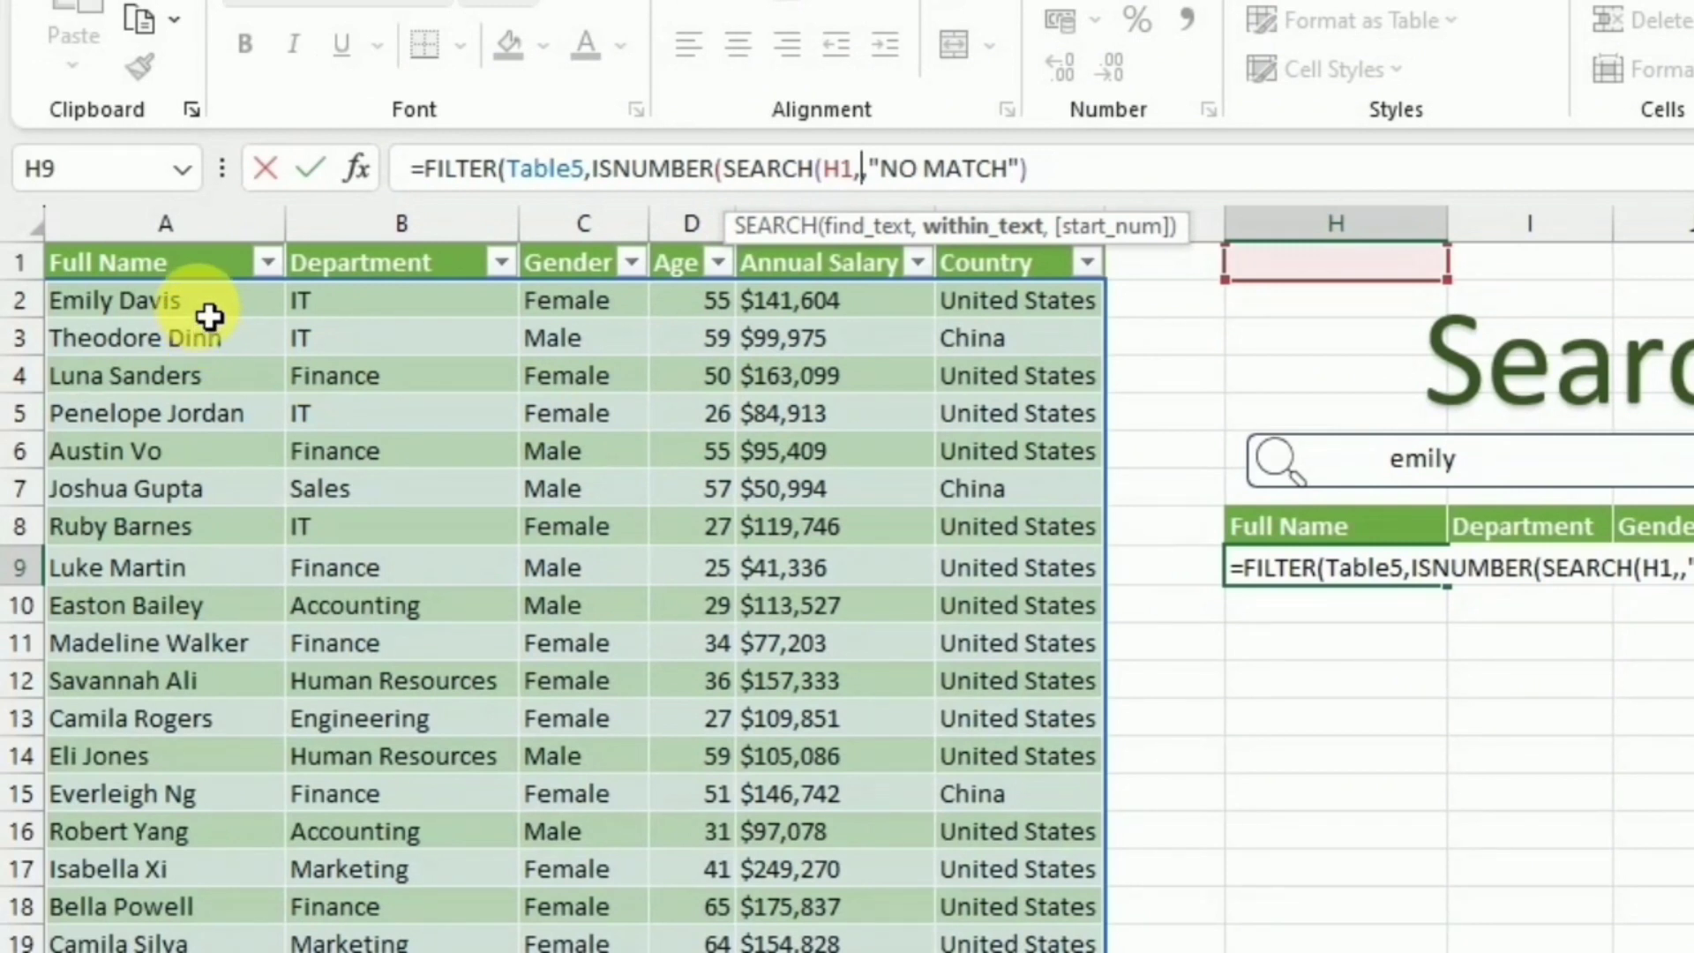
pyautogui.click(212, 313)
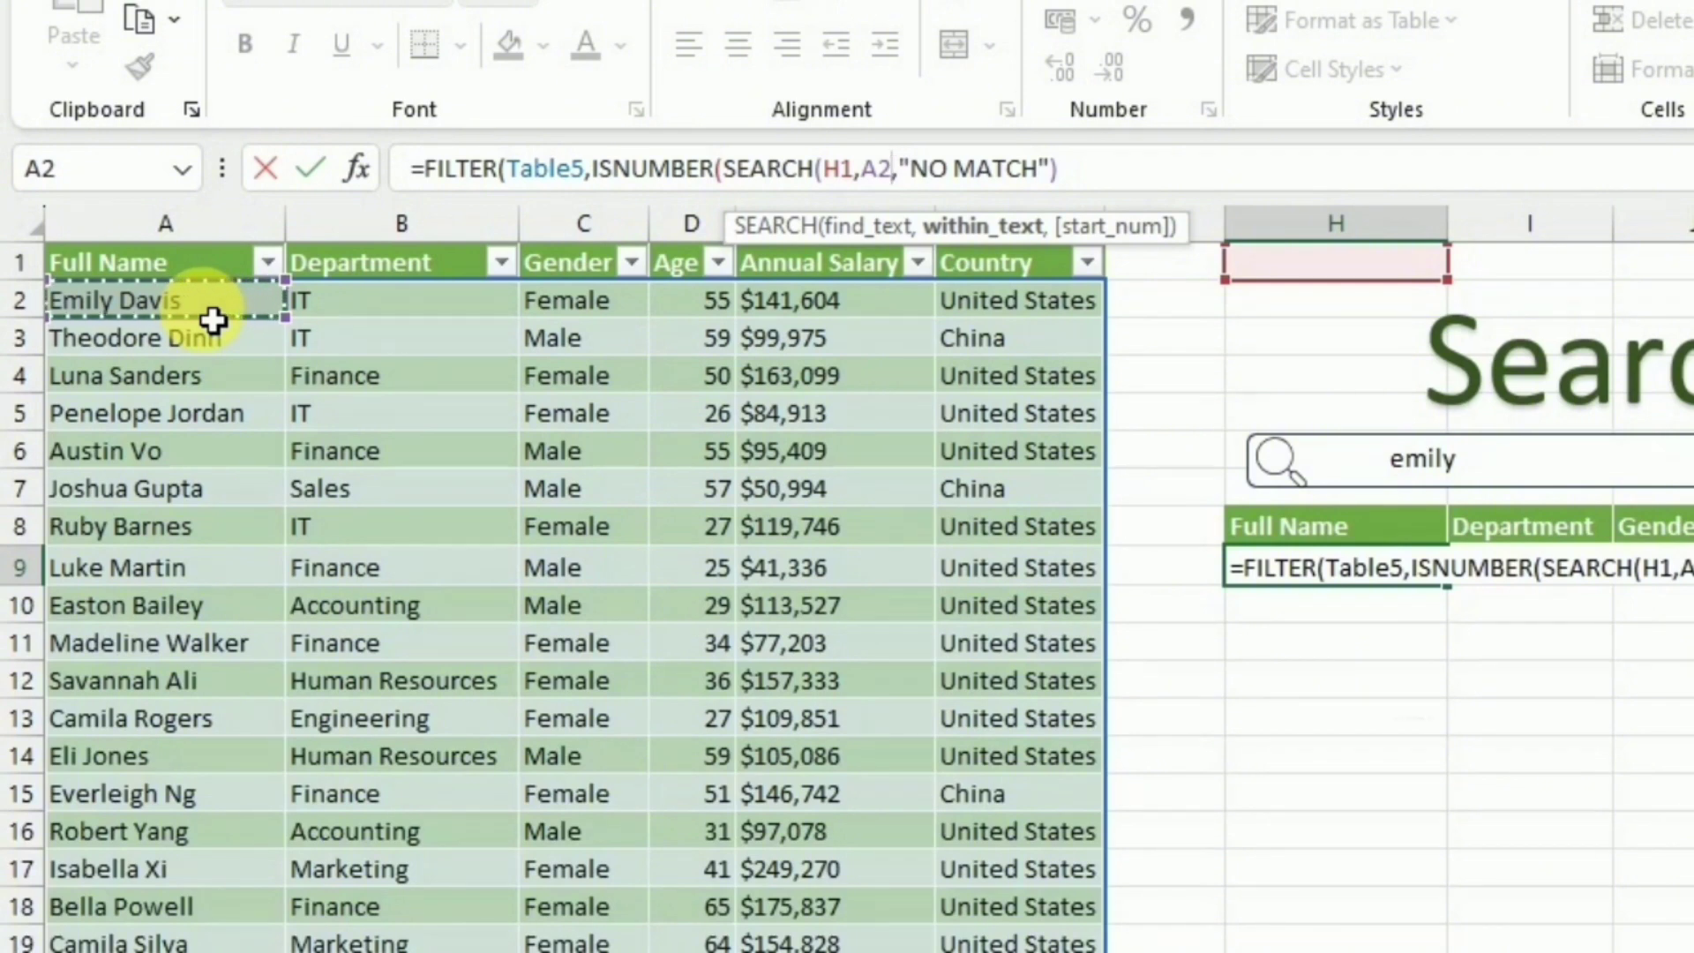
pyautogui.hotkey('ctrl', 'shift', 'Down')
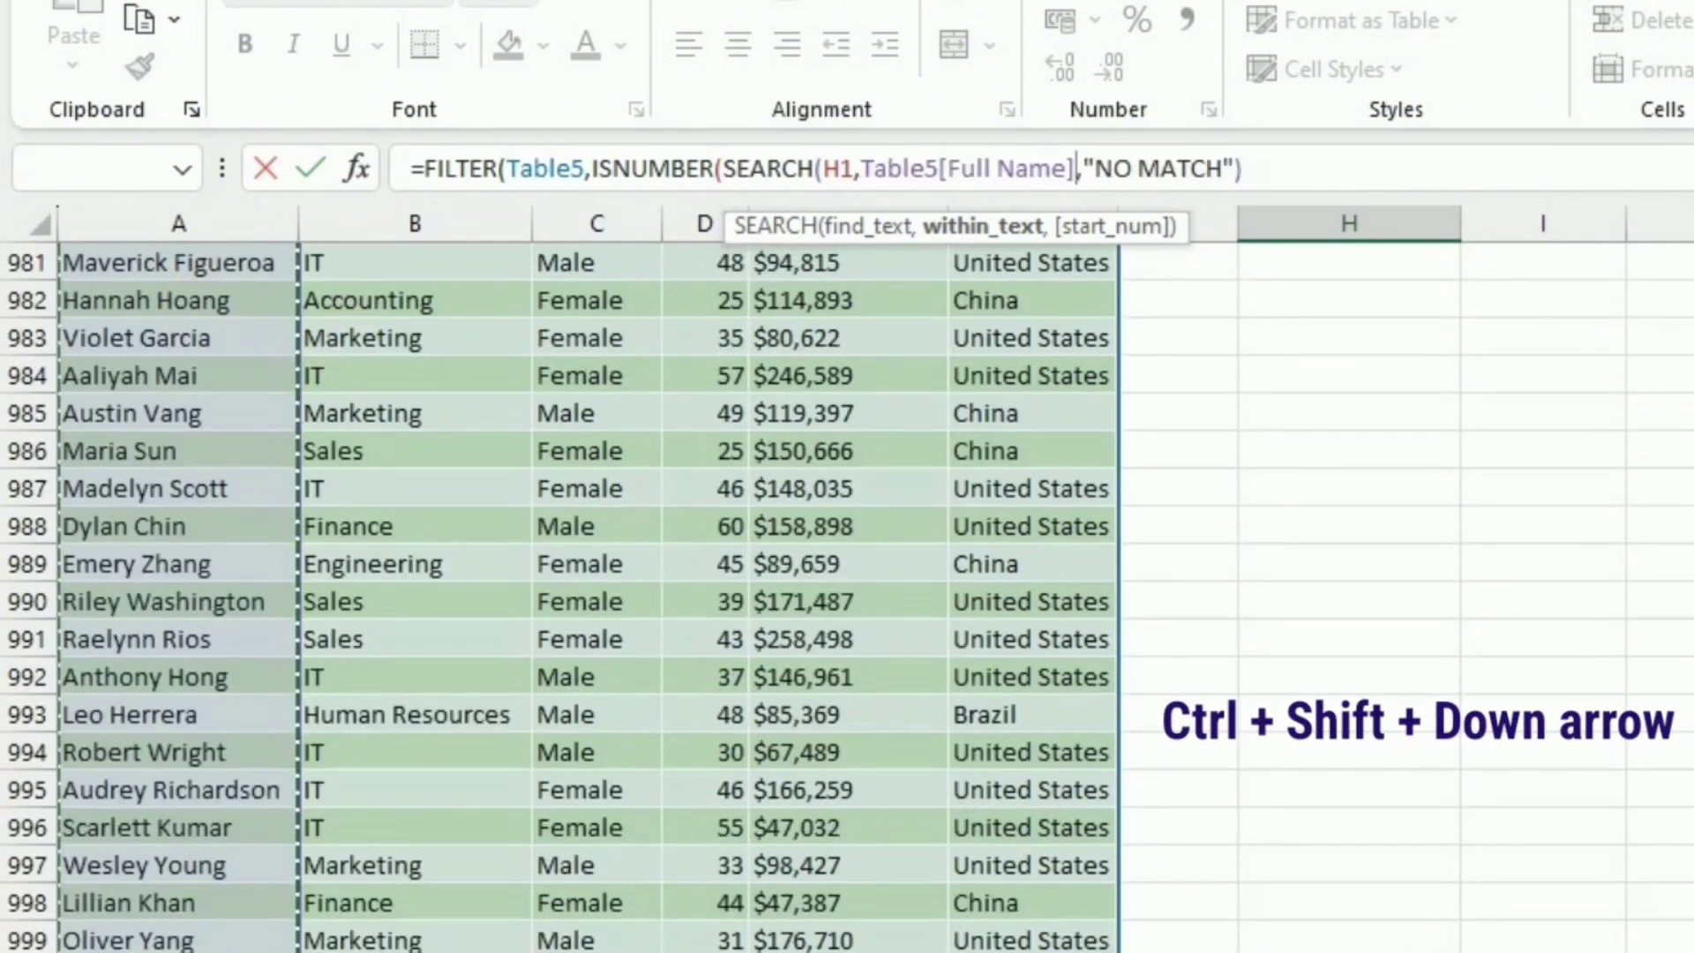
pyautogui.scroll(1, 846, 574)
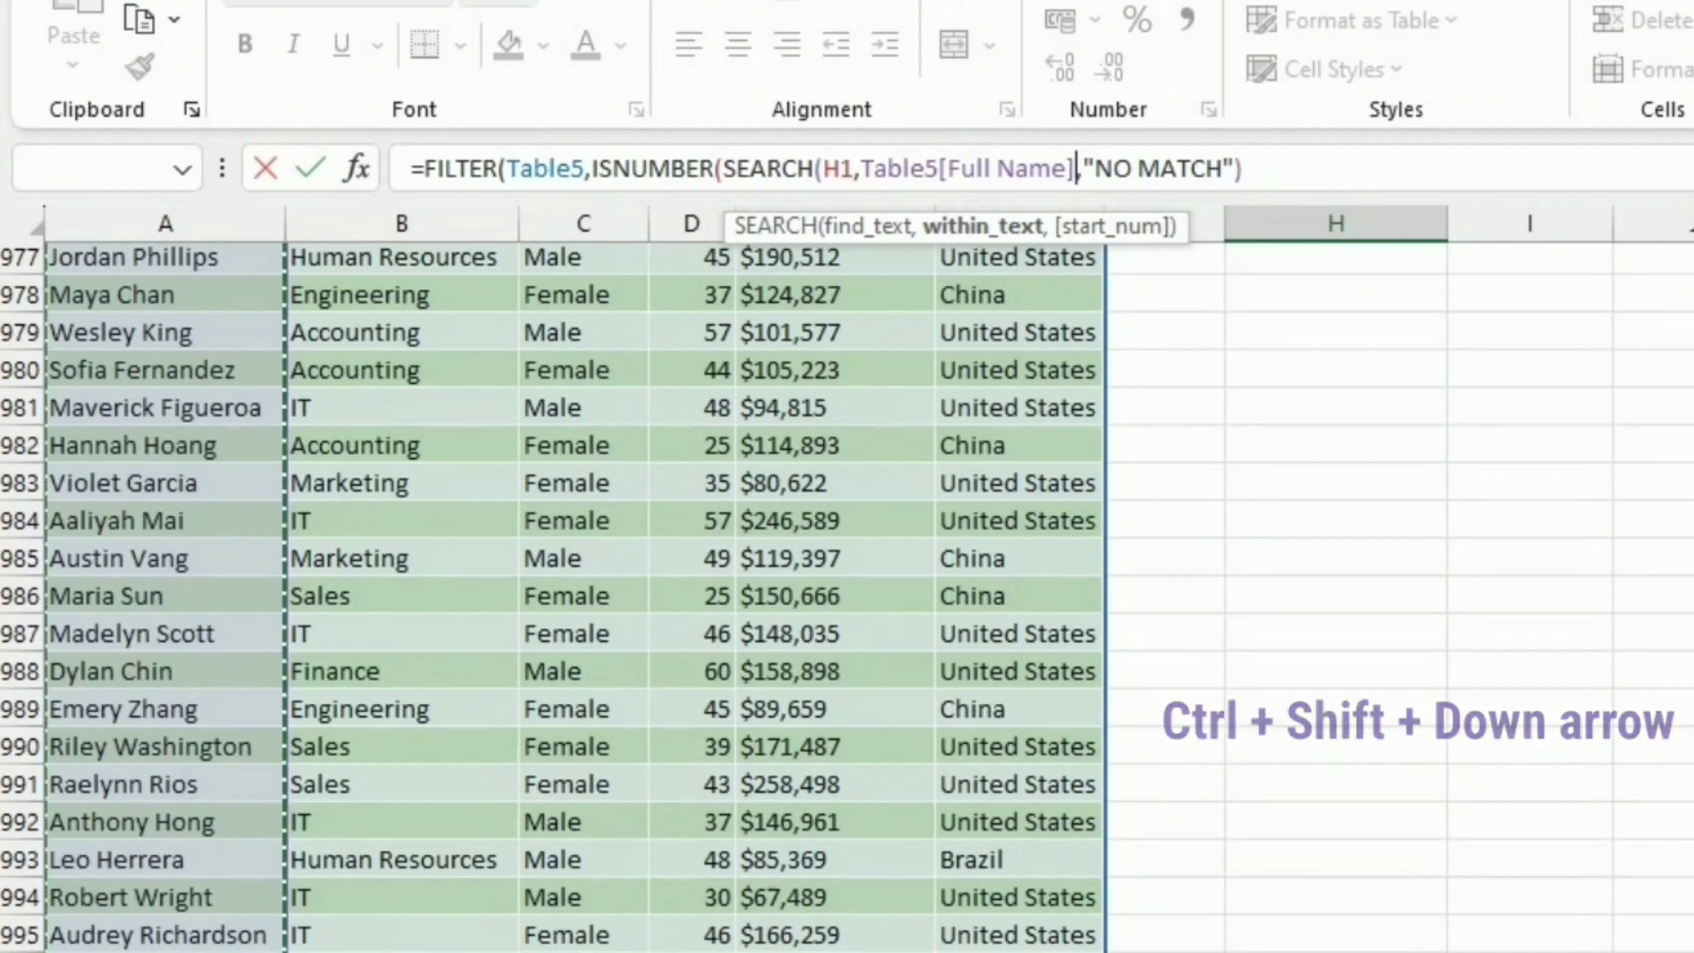
pyautogui.scroll(20, 555, 600)
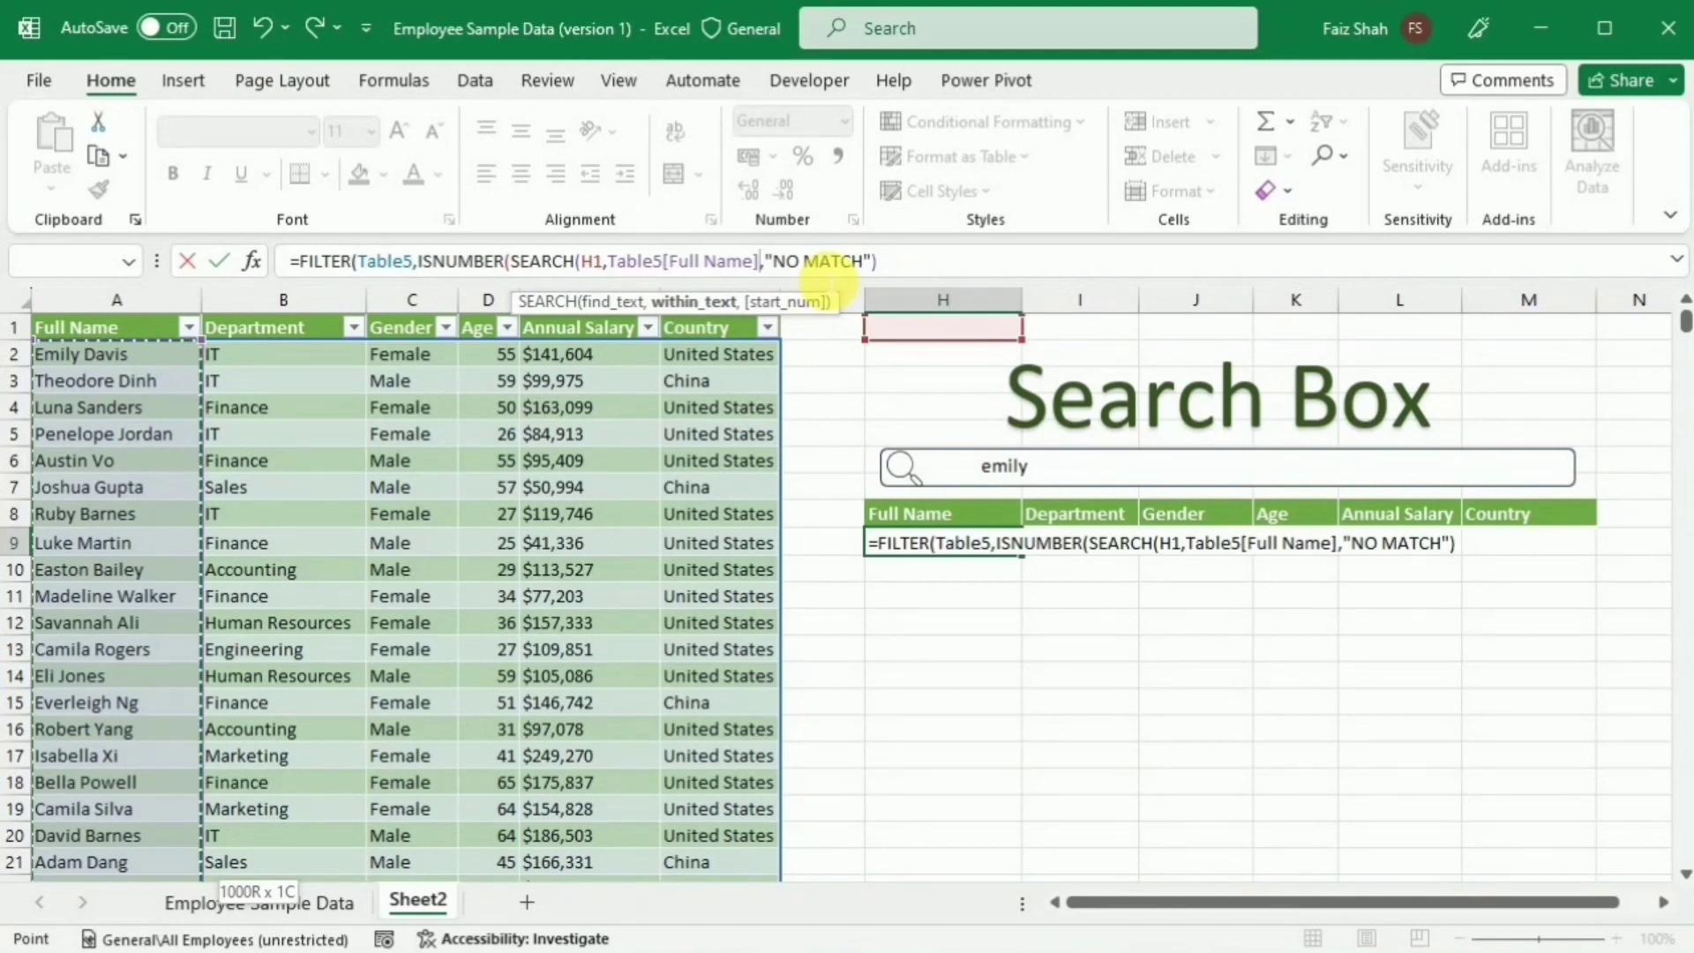
pyautogui.write(')')
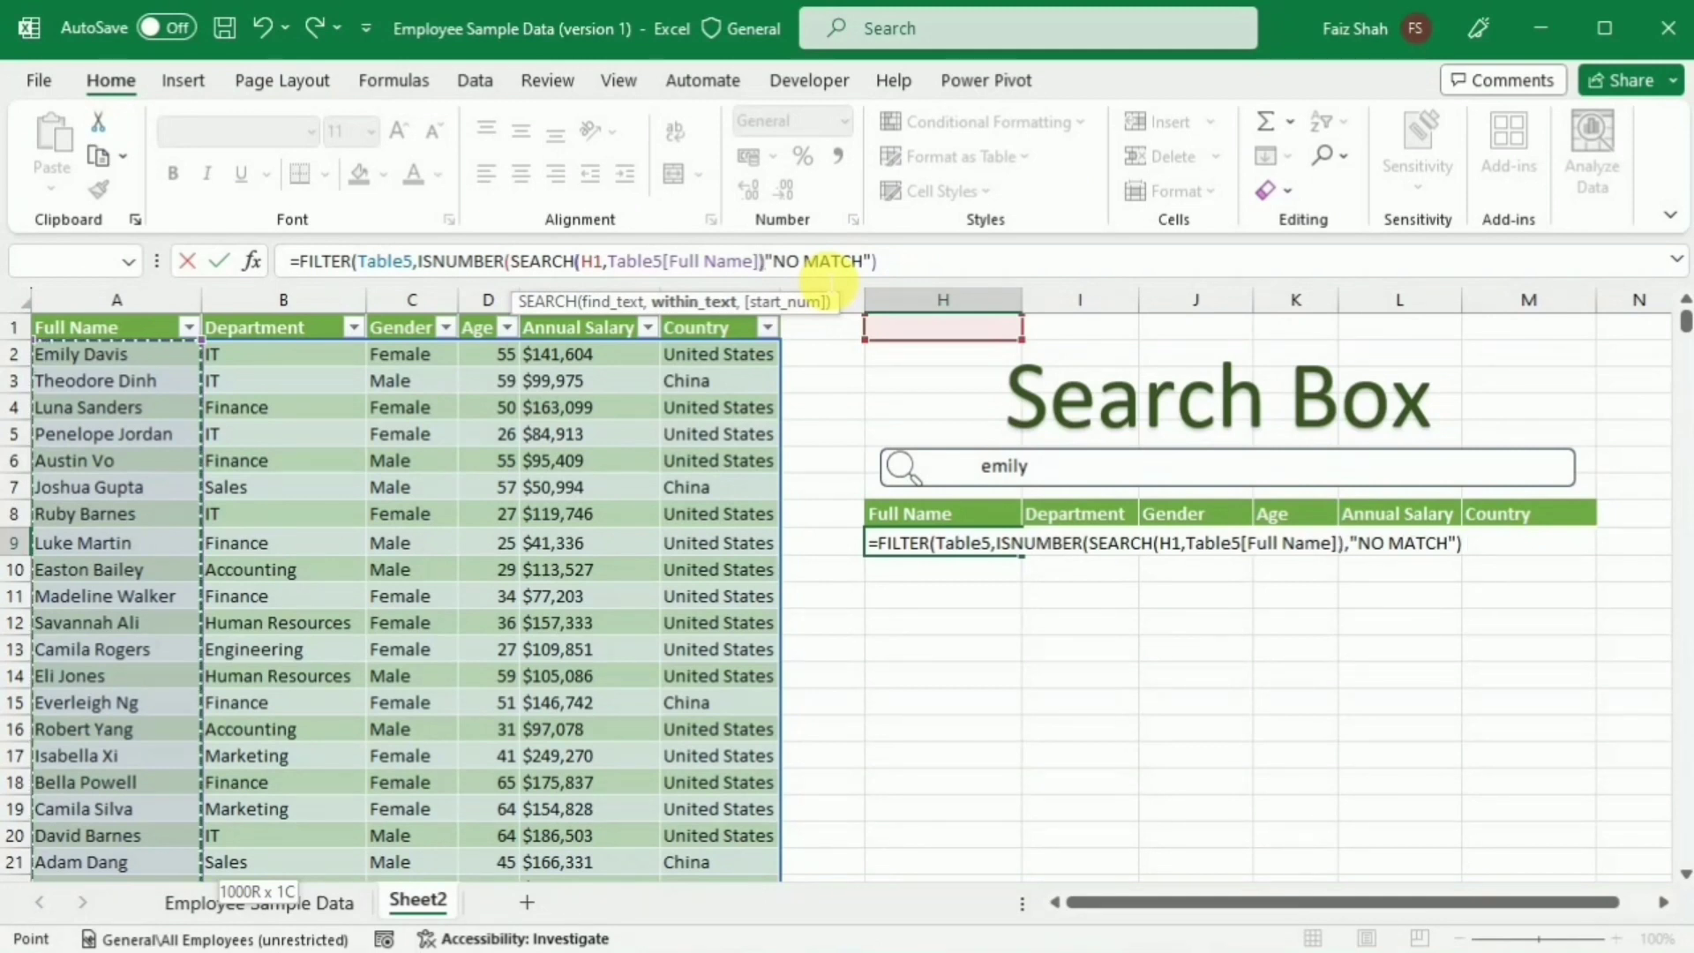
pyautogui.write(')')
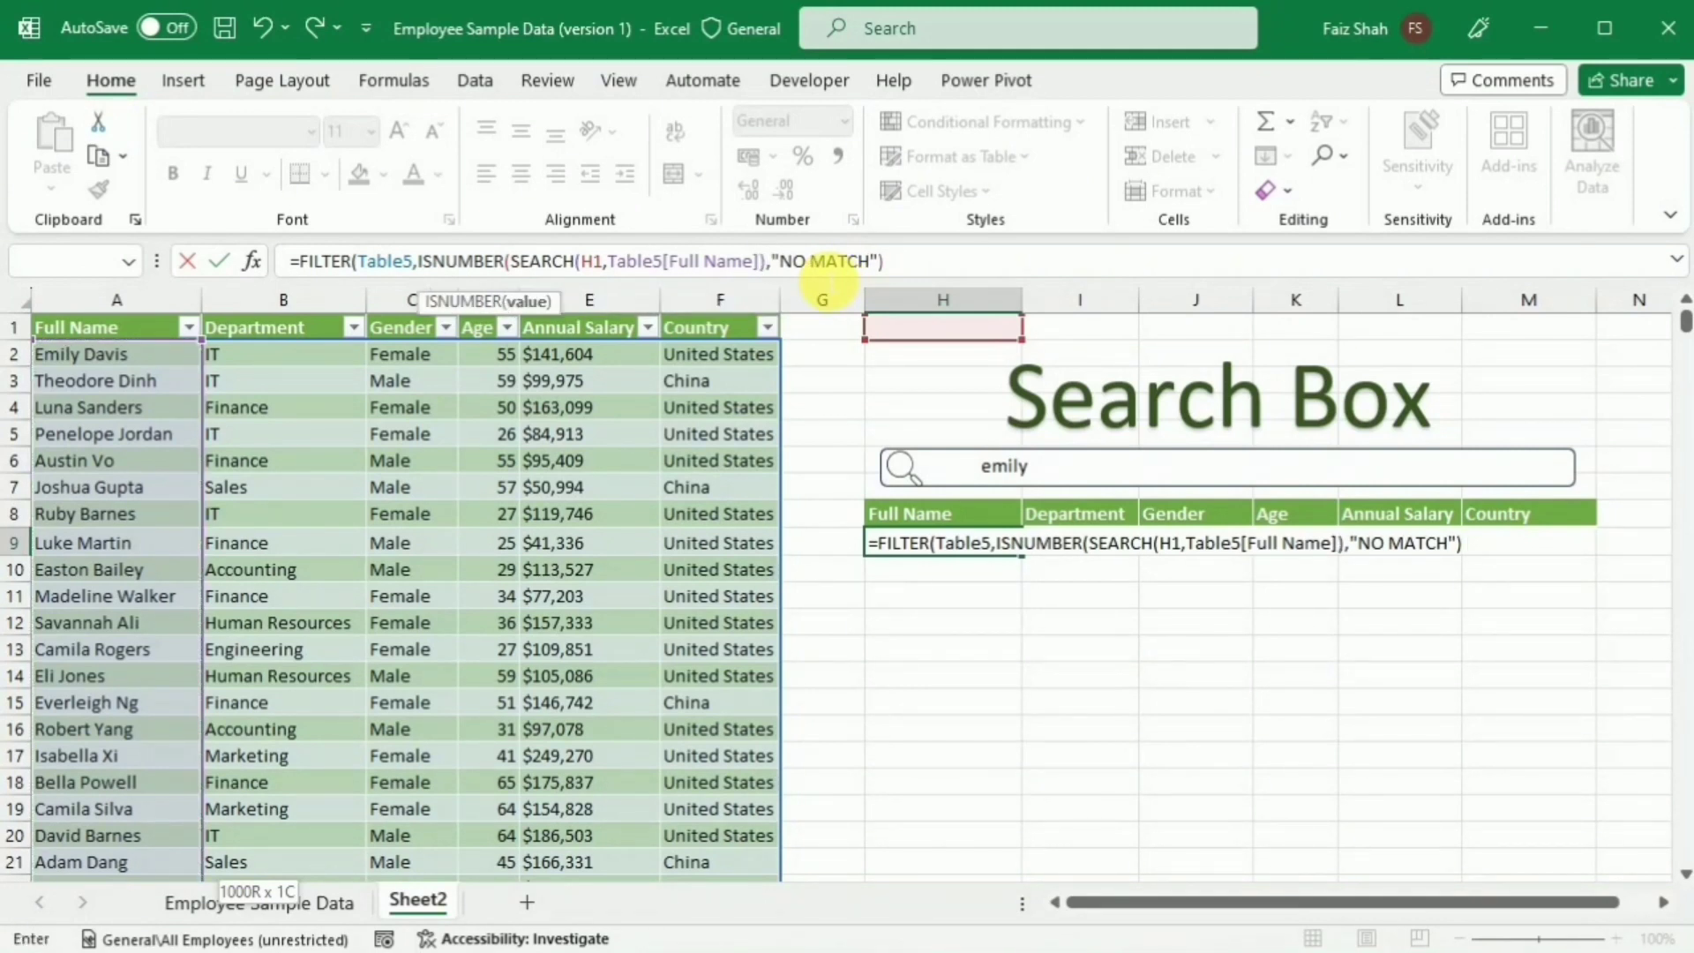
pyautogui.write(')')
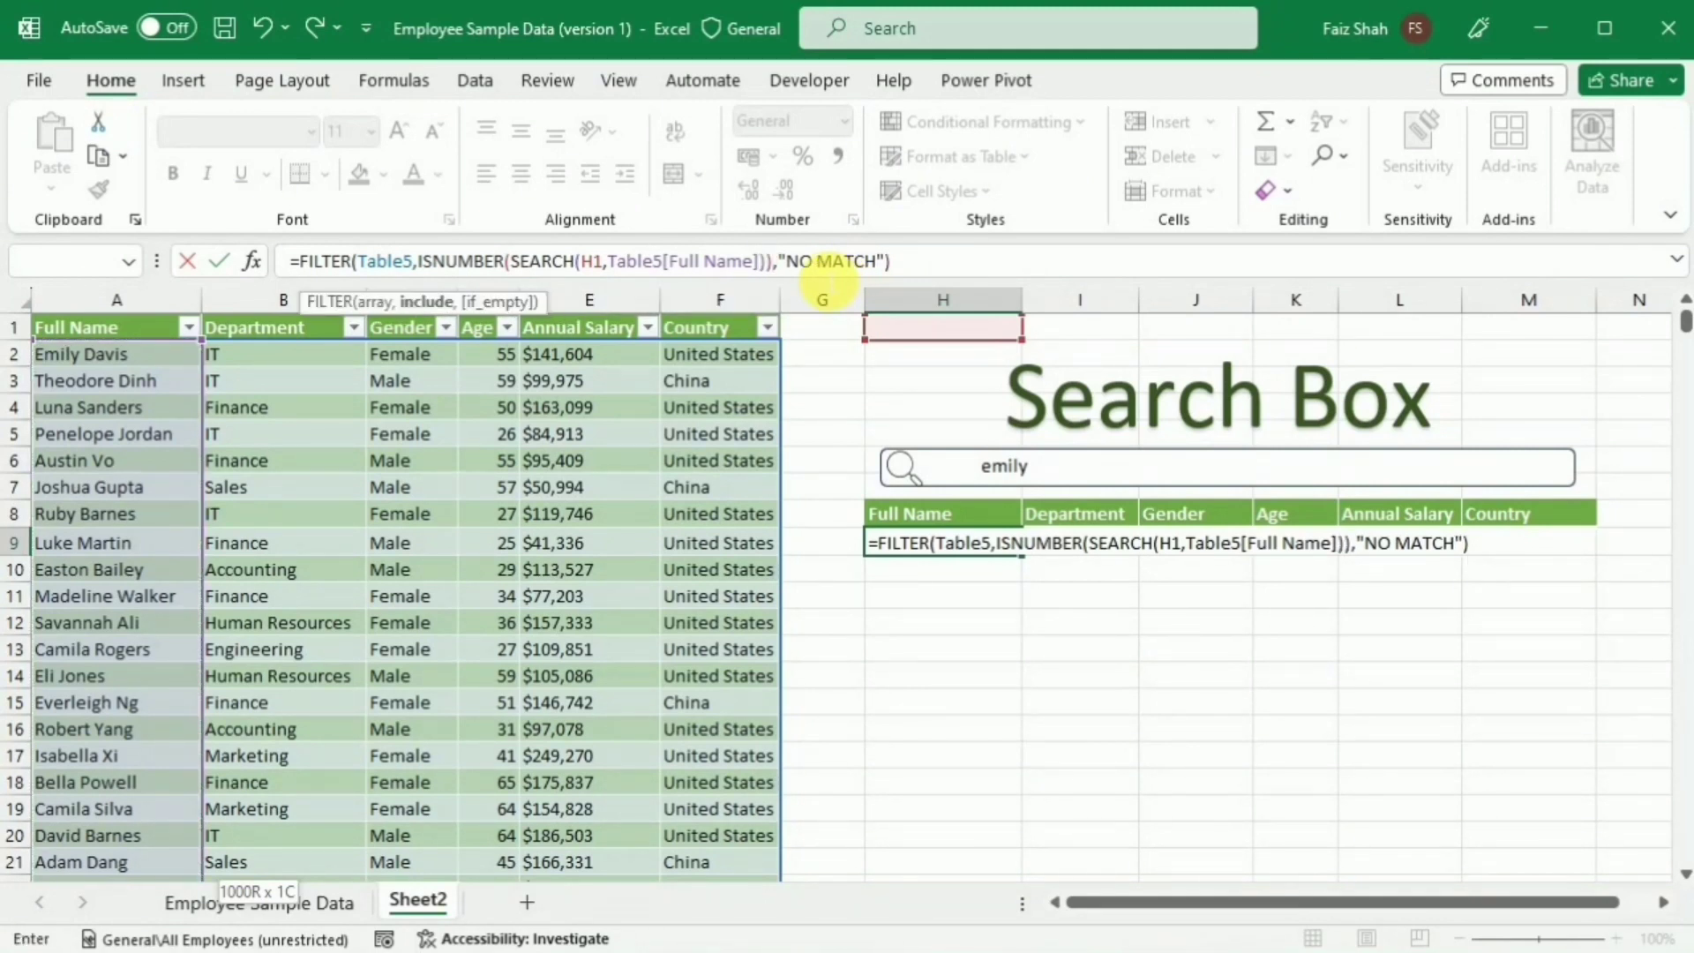
pyautogui.write(',"NO MATCH")')
pyautogui.press('Return')
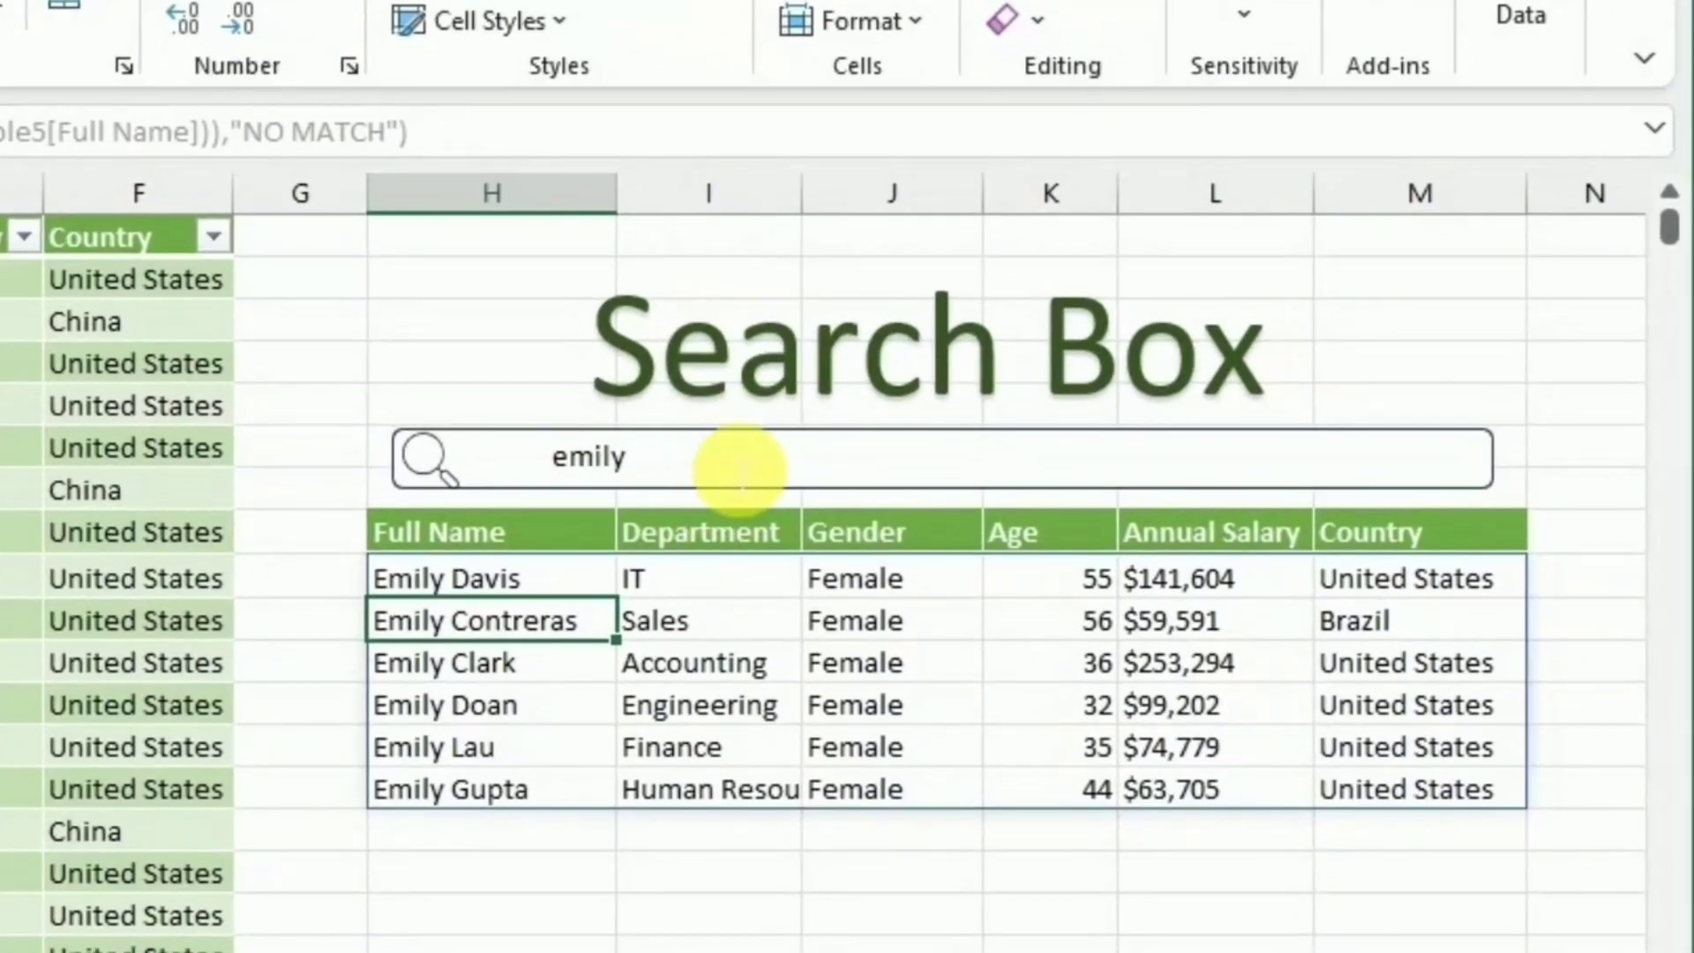
pyautogui.click(1101, 473)
pyautogui.press('BackSpace')
pyautogui.press('BackSpace')
pyautogui.press('BackSpace')
pyautogui.press('BackSpace')
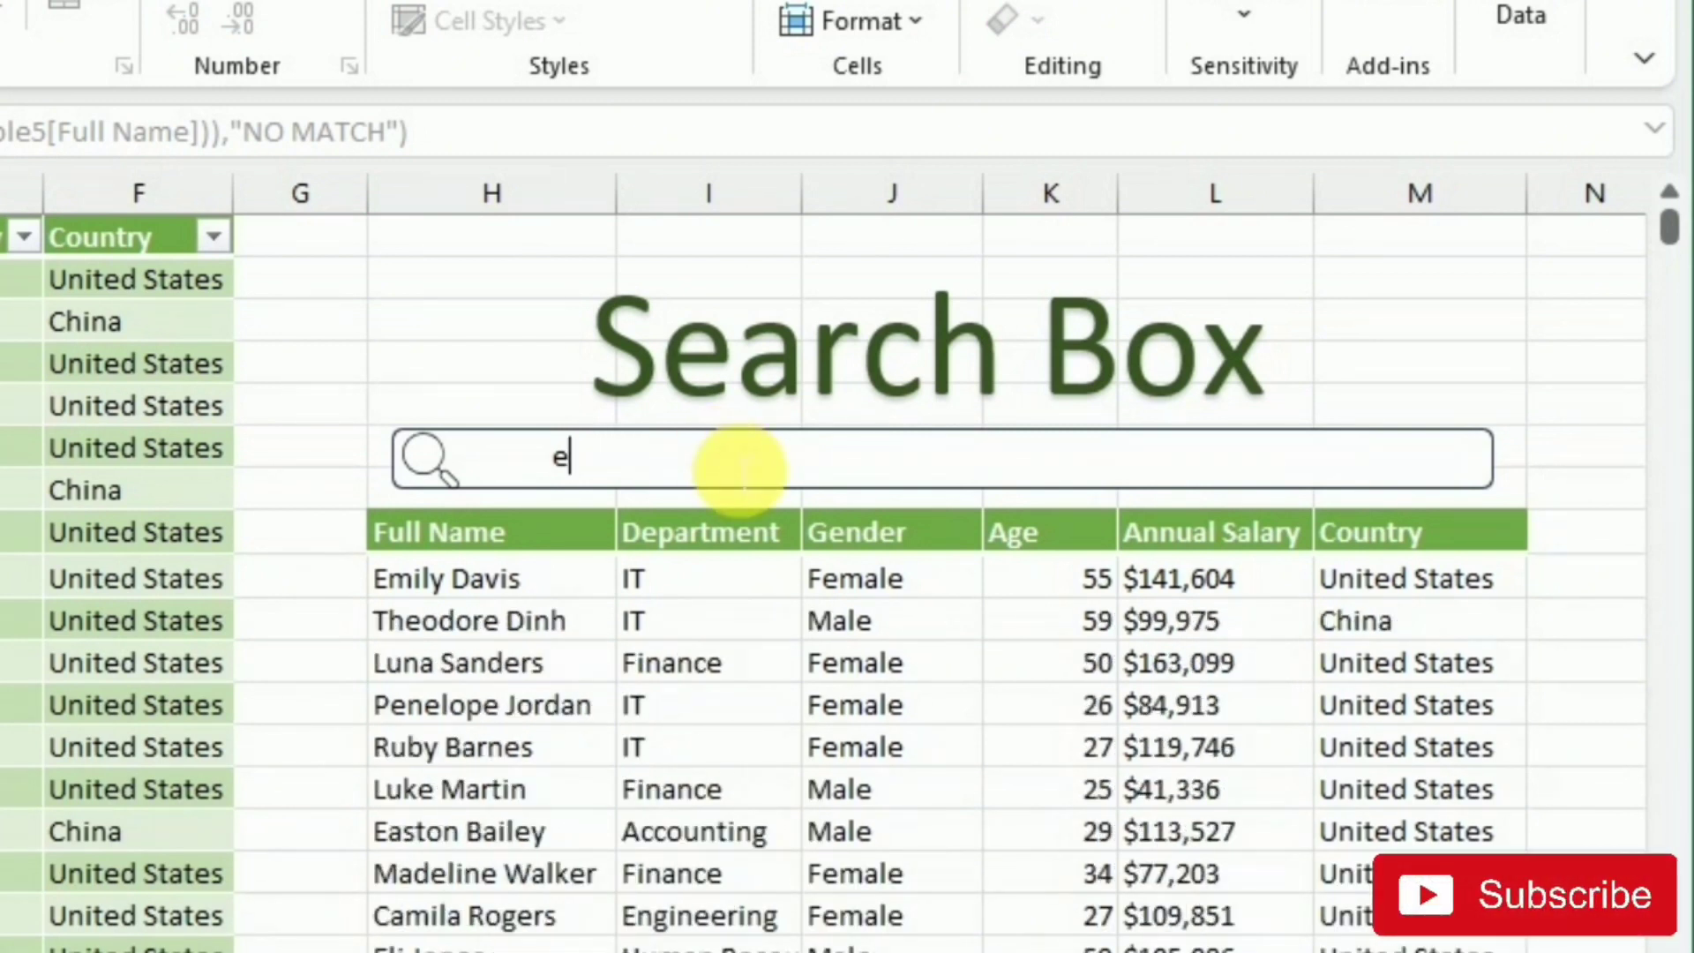
pyautogui.write('mily')
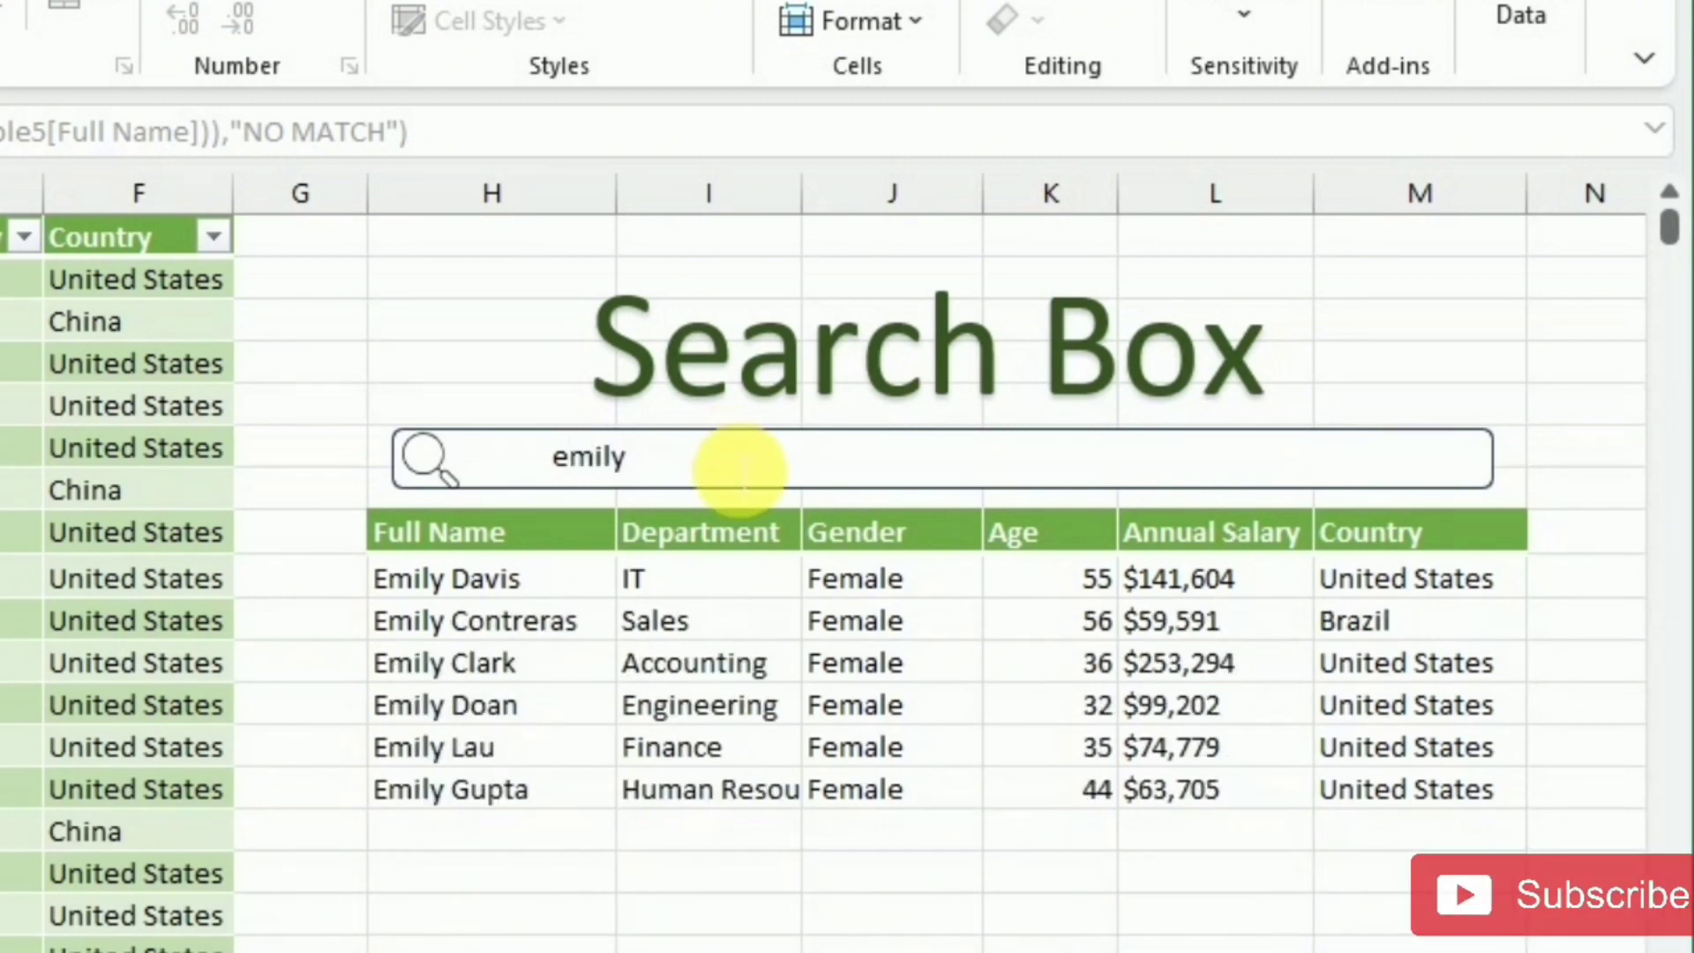
pyautogui.write(' d')
pyautogui.press('BackSpace')
pyautogui.press('BackSpace')
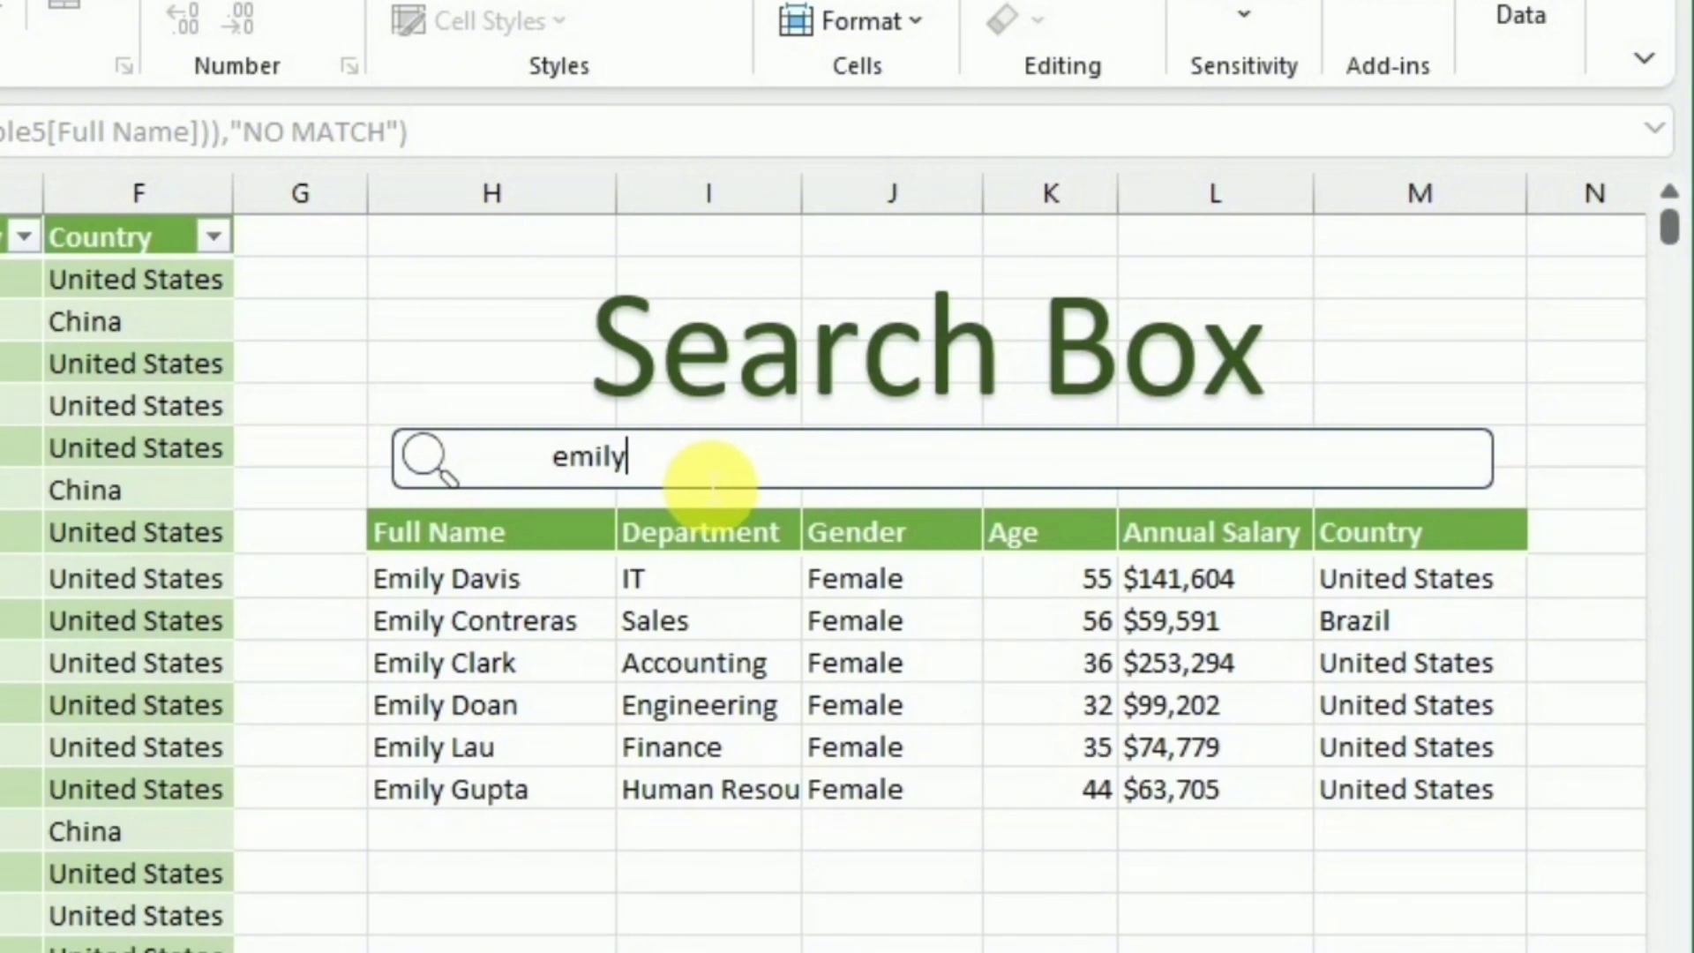
pyautogui.press('BackSpace')
pyautogui.press('BackSpace')
pyautogui.press('BackSpace')
pyautogui.press('BackSpace')
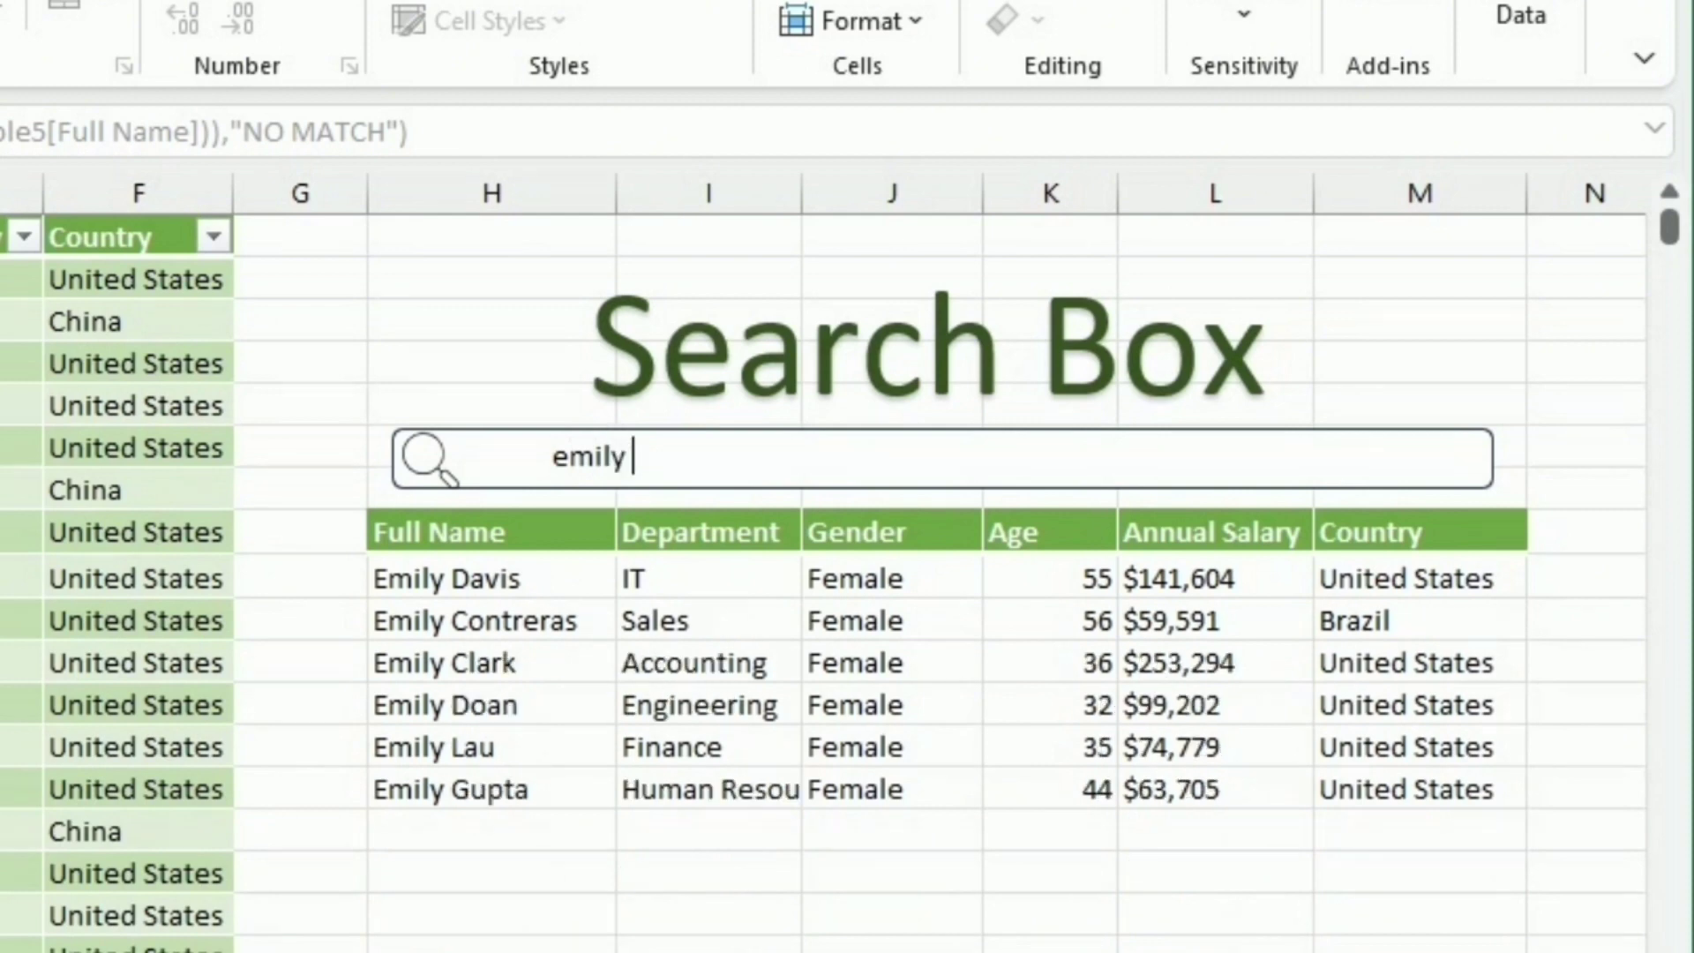
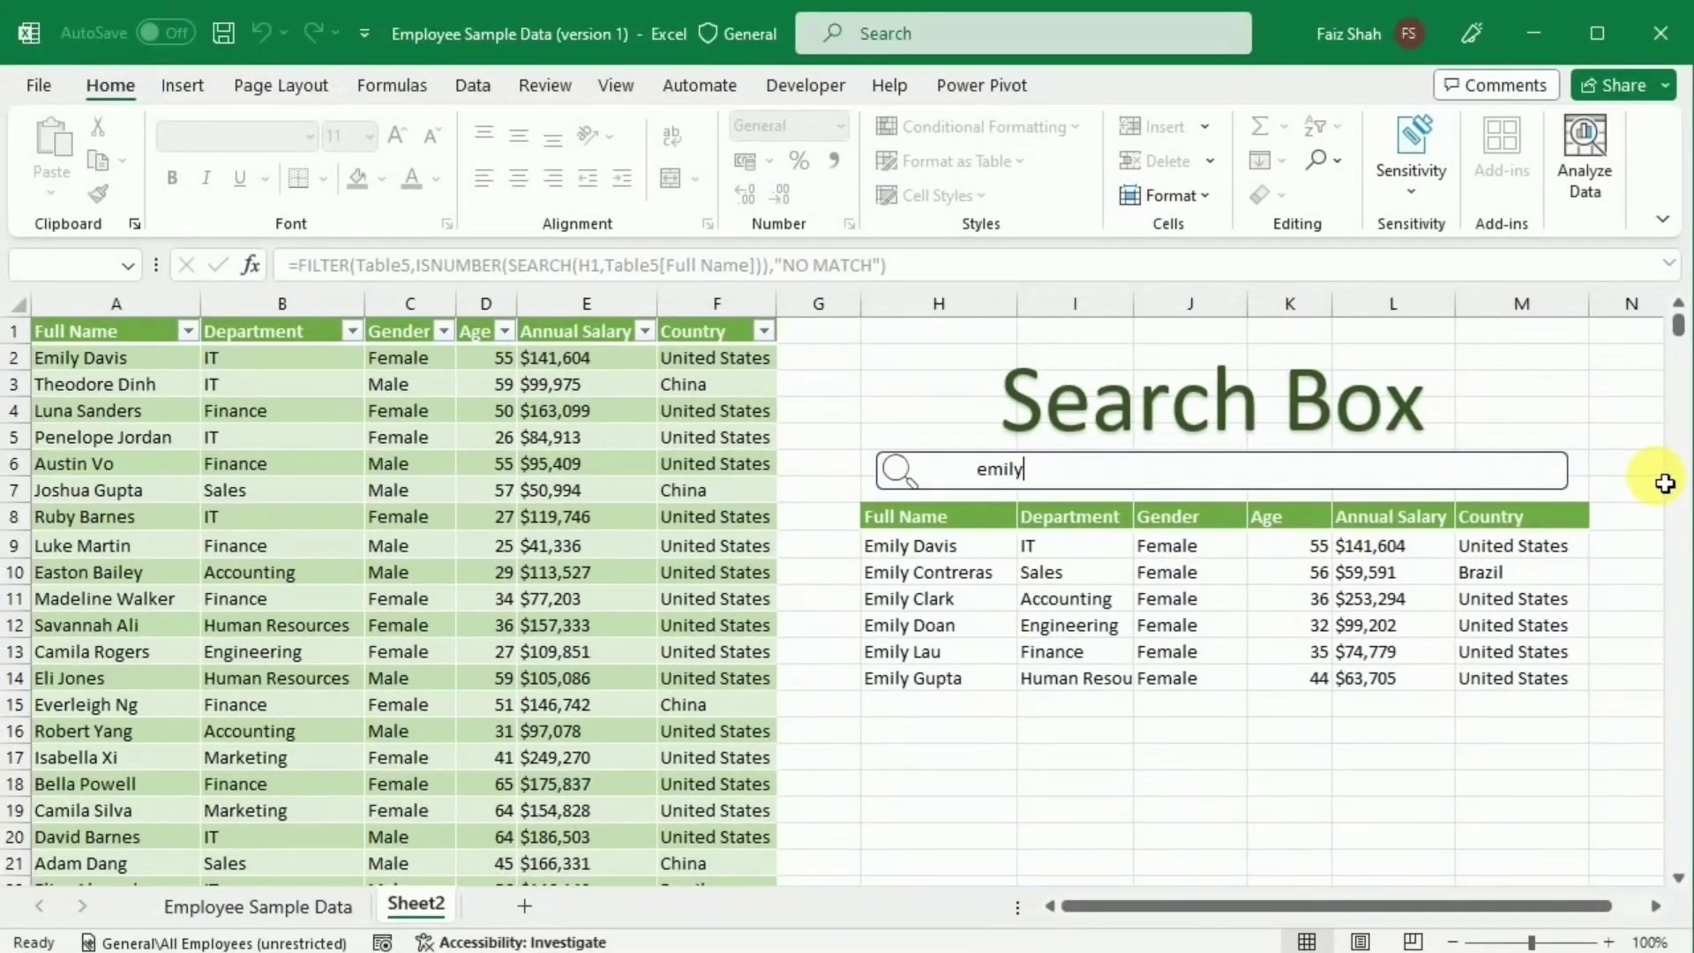